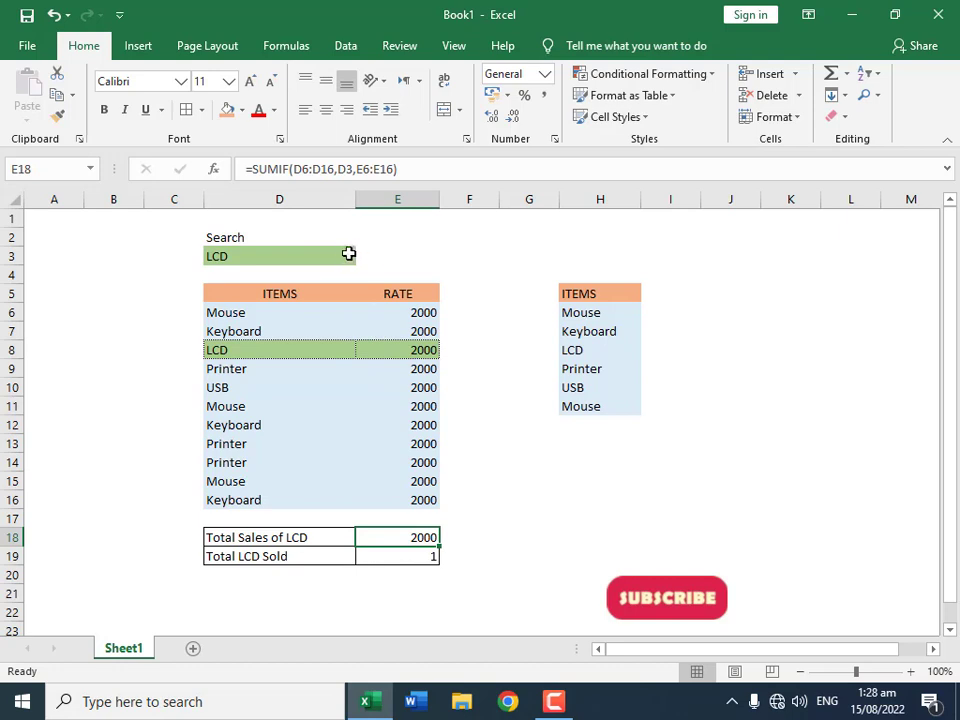
Step: Choose Printer in the search cell D3 and check the total sales and total sold cells E18 and E19
click(350, 256)
click(364, 256)
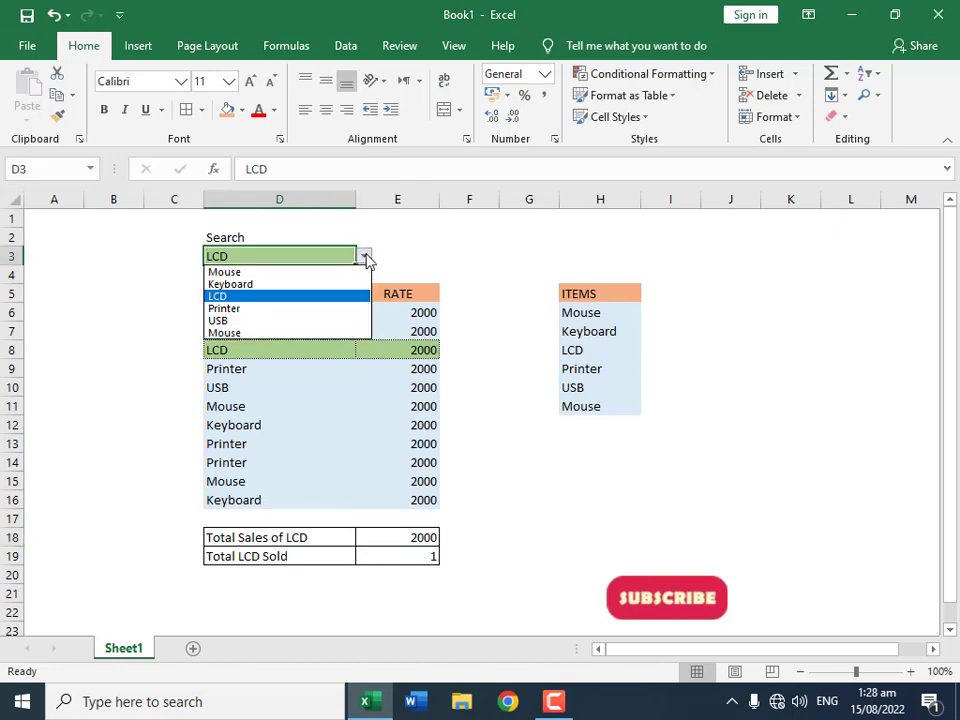
click(298, 309)
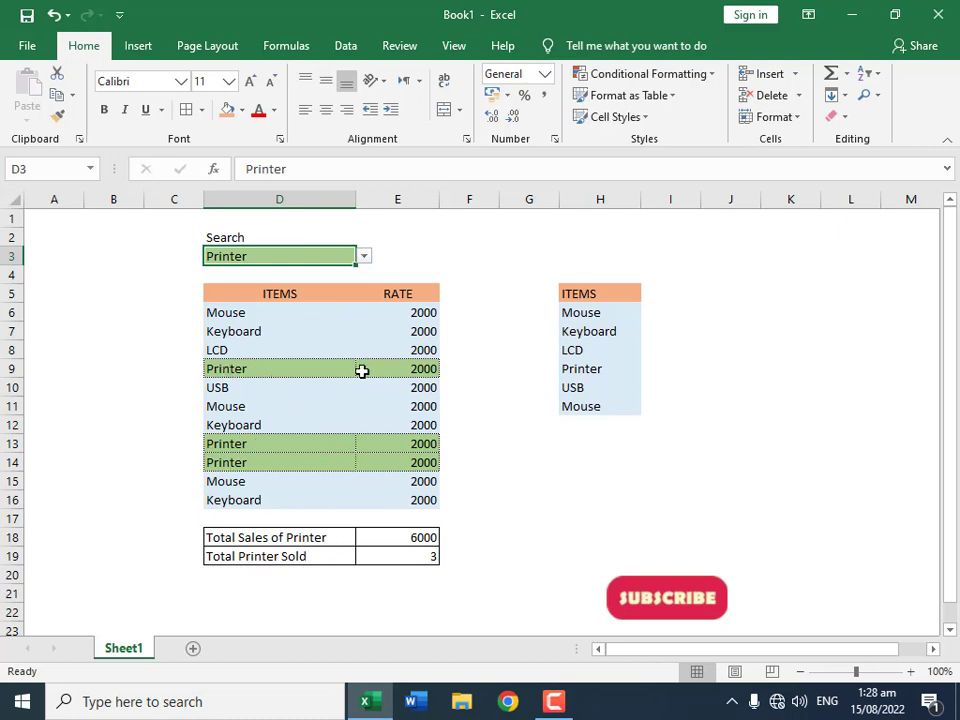
click(428, 537)
click(432, 556)
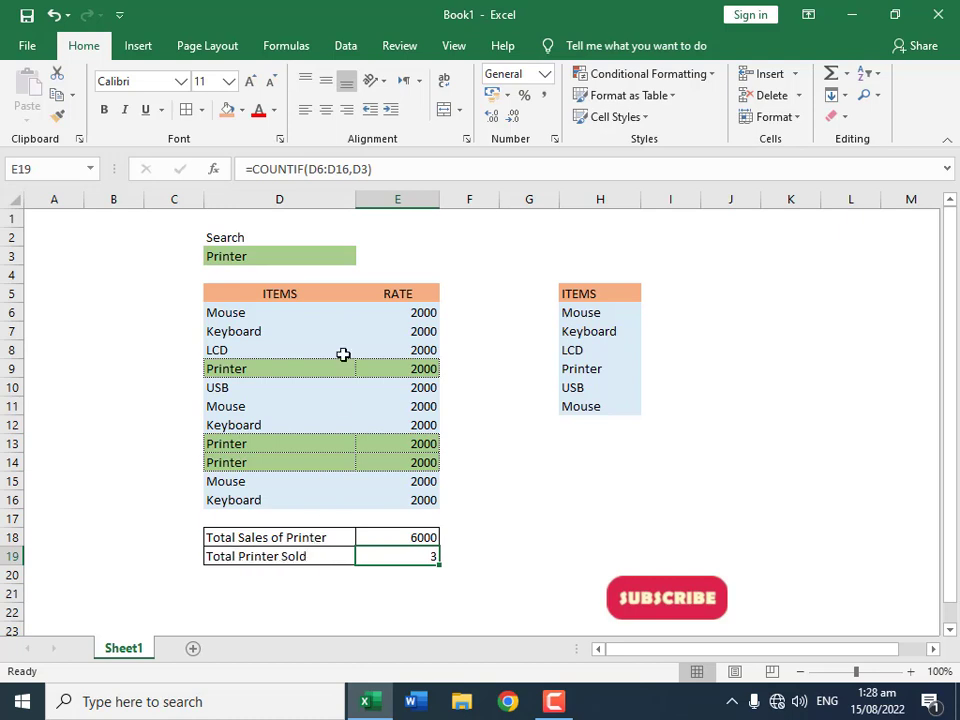
Step: Choose Keyboard from the item list in the search cell D3
click(350, 243)
click(351, 257)
click(365, 257)
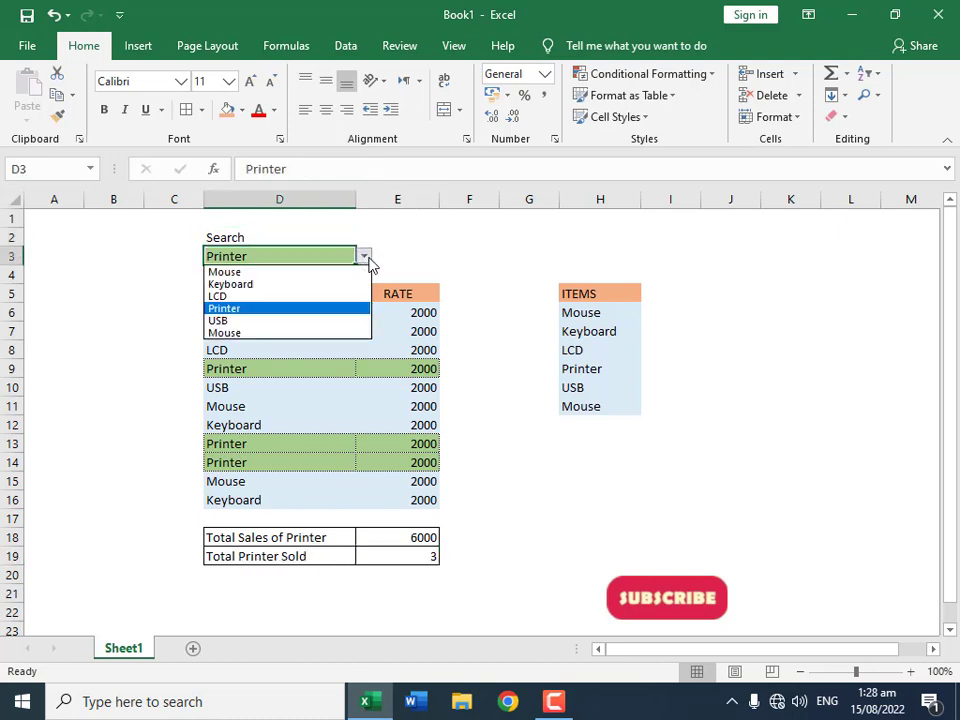
click(263, 285)
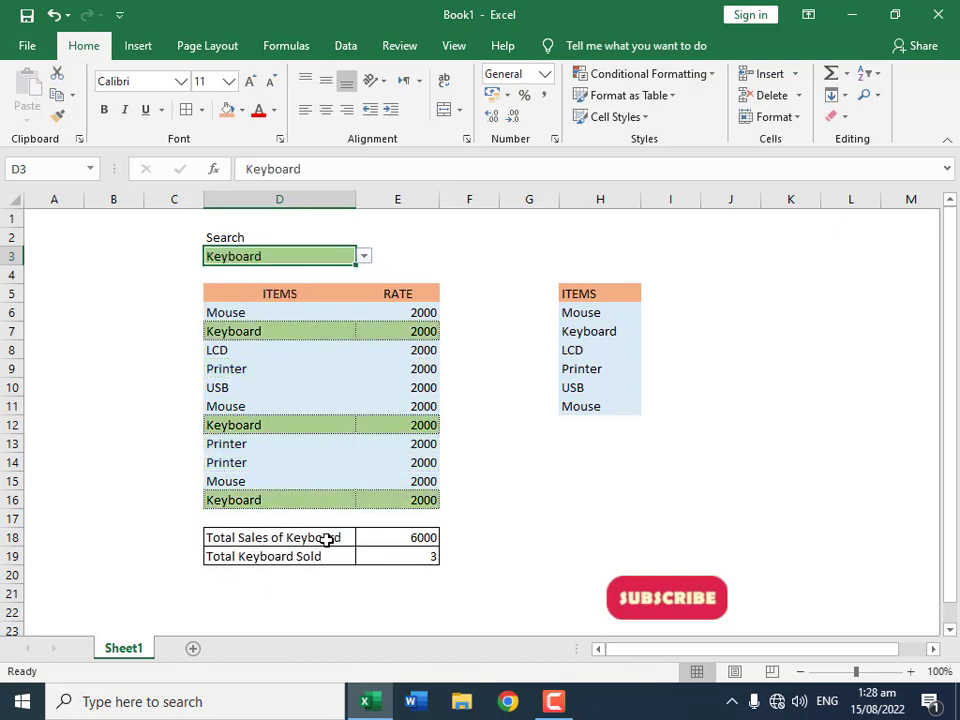
Step: Review the label formula in D19, the totals in E18 and E19, and the RATE values in E6:E16
click(252, 558)
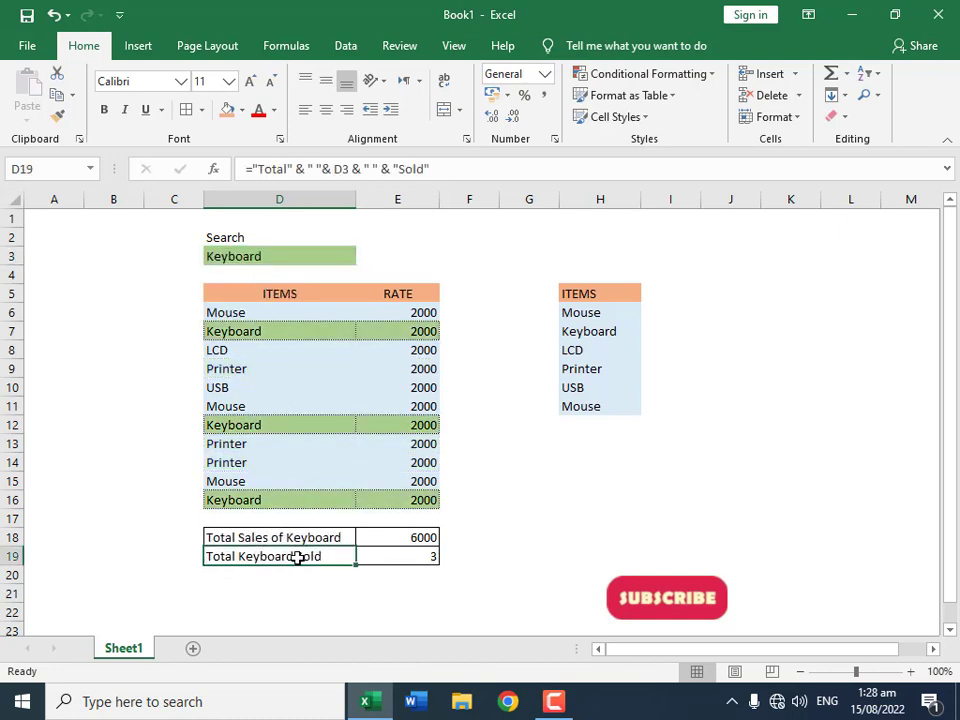
click(414, 559)
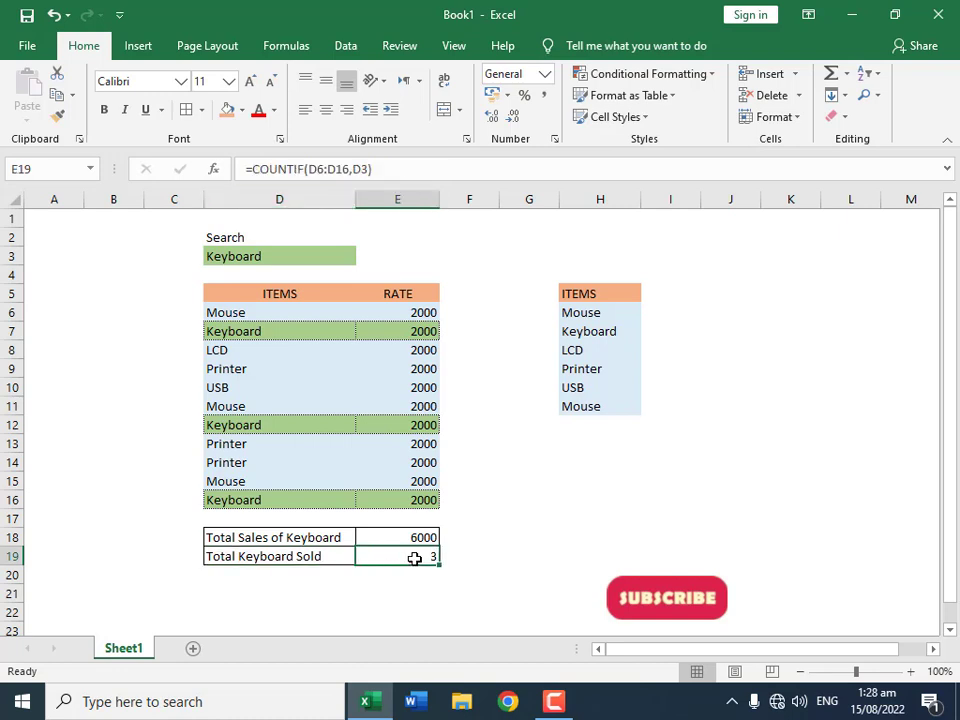
click(425, 537)
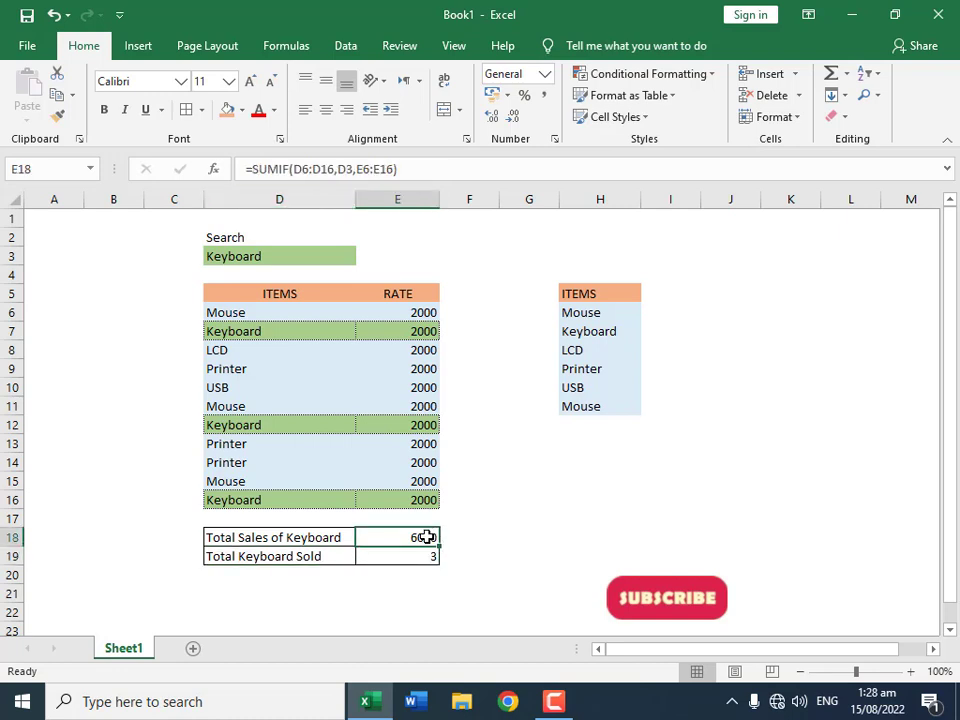
drag(413, 314, 417, 509)
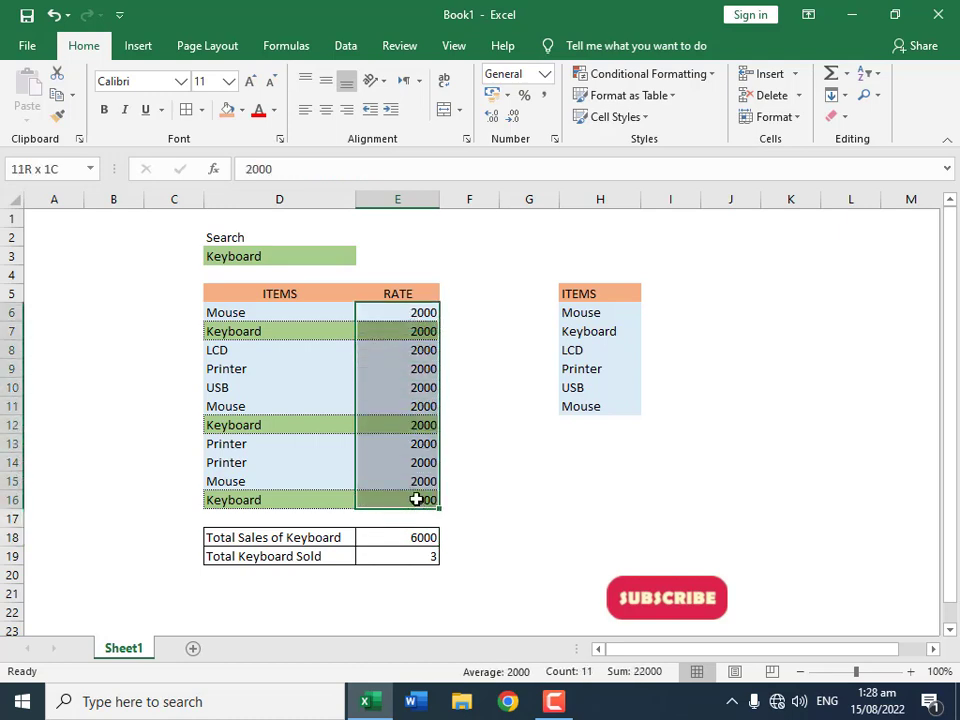
click(300, 408)
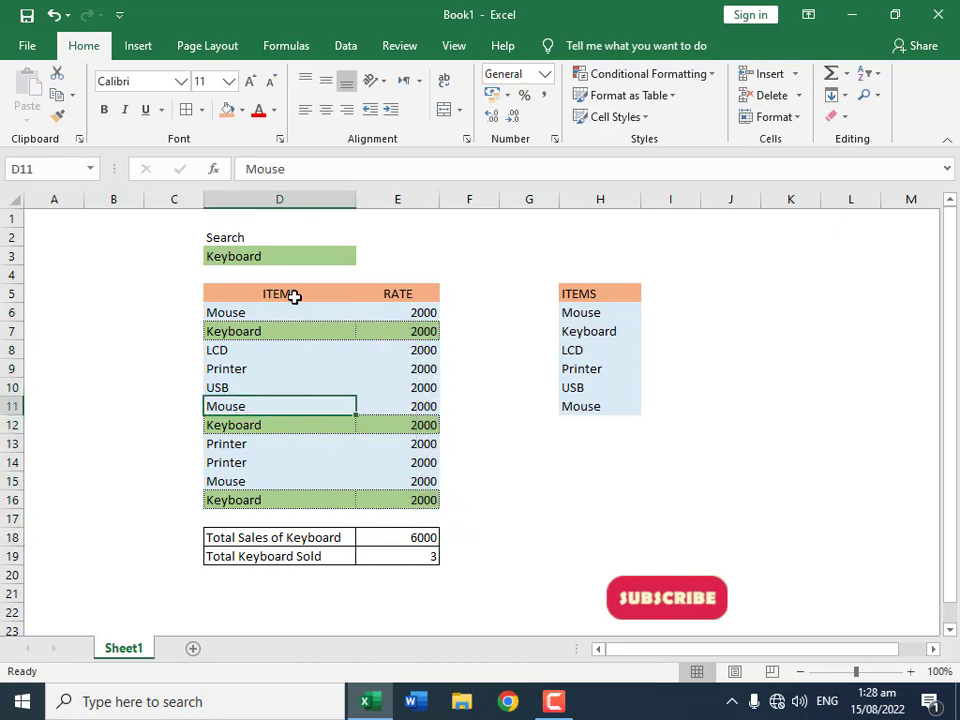
Step: Switch the search cell D3 back to Printer and check the sold count in E19
click(285, 257)
click(364, 257)
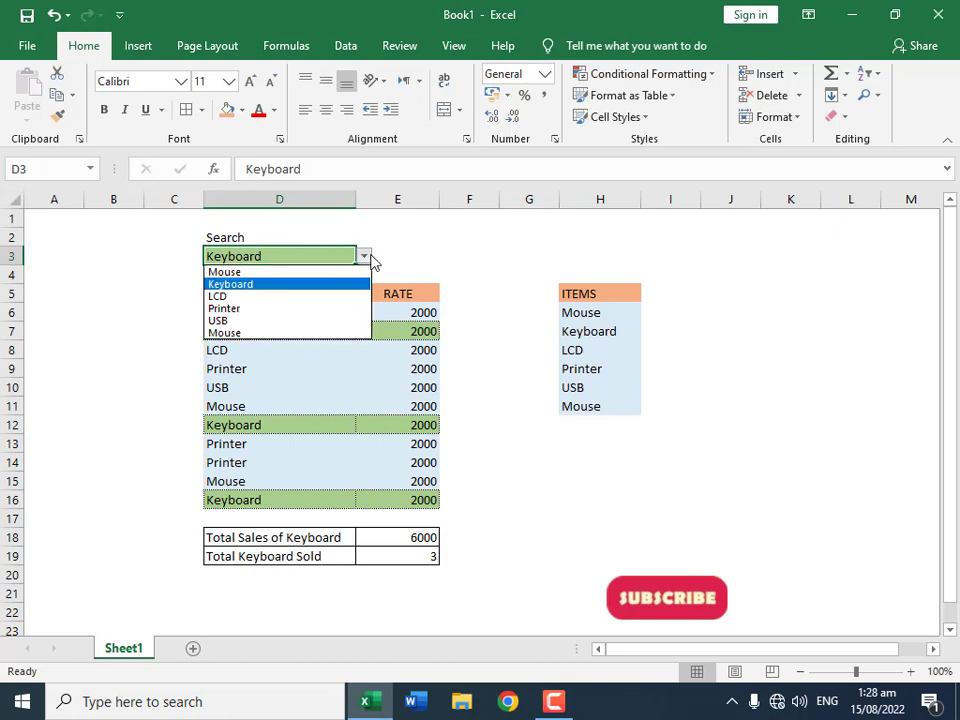
click(272, 308)
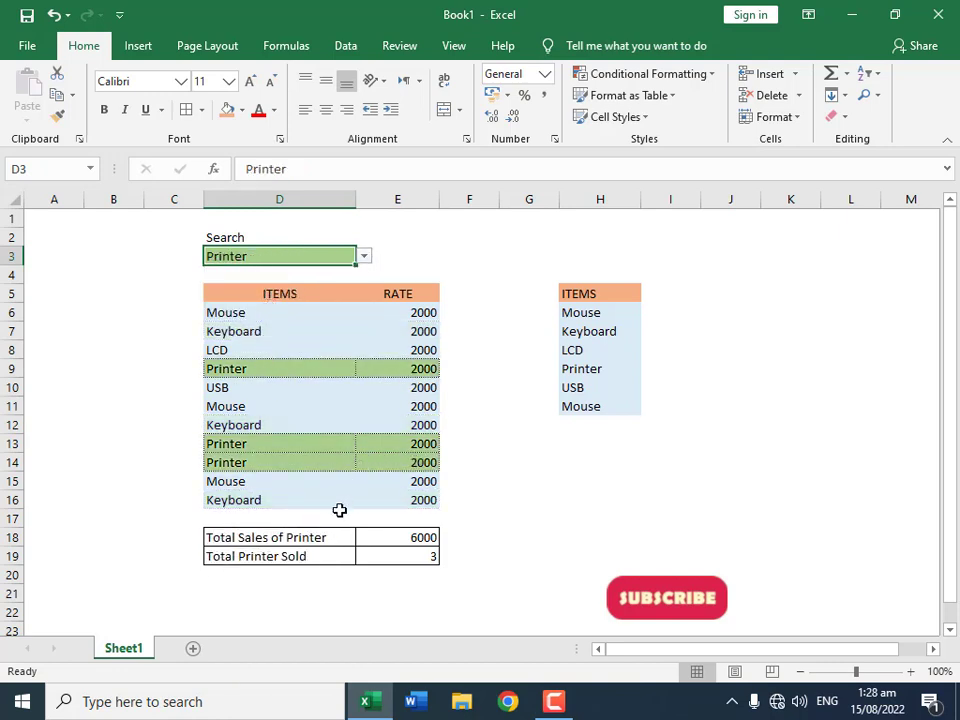
click(419, 561)
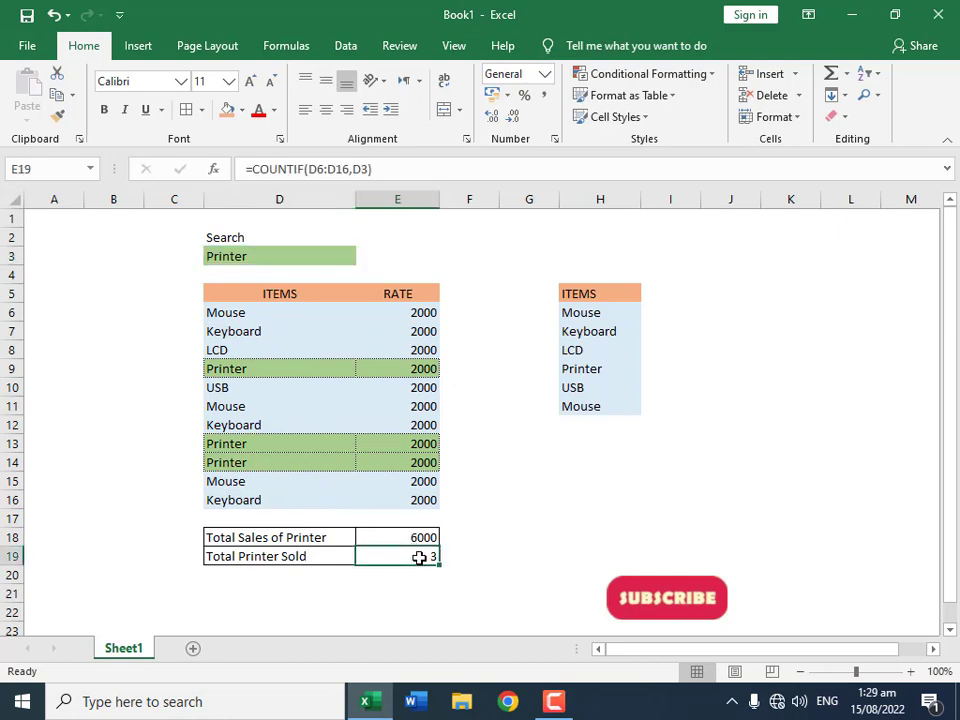
Step: Enter USB in the search cell D3 and look through its list of allowed items
click(272, 256)
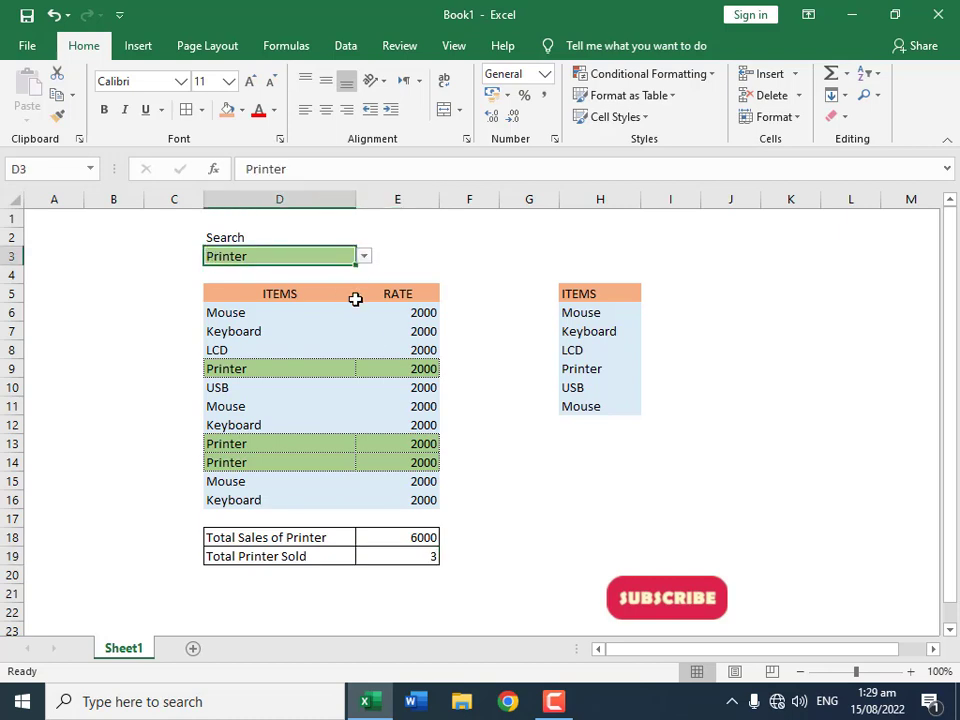
text(USB)
key(Return)
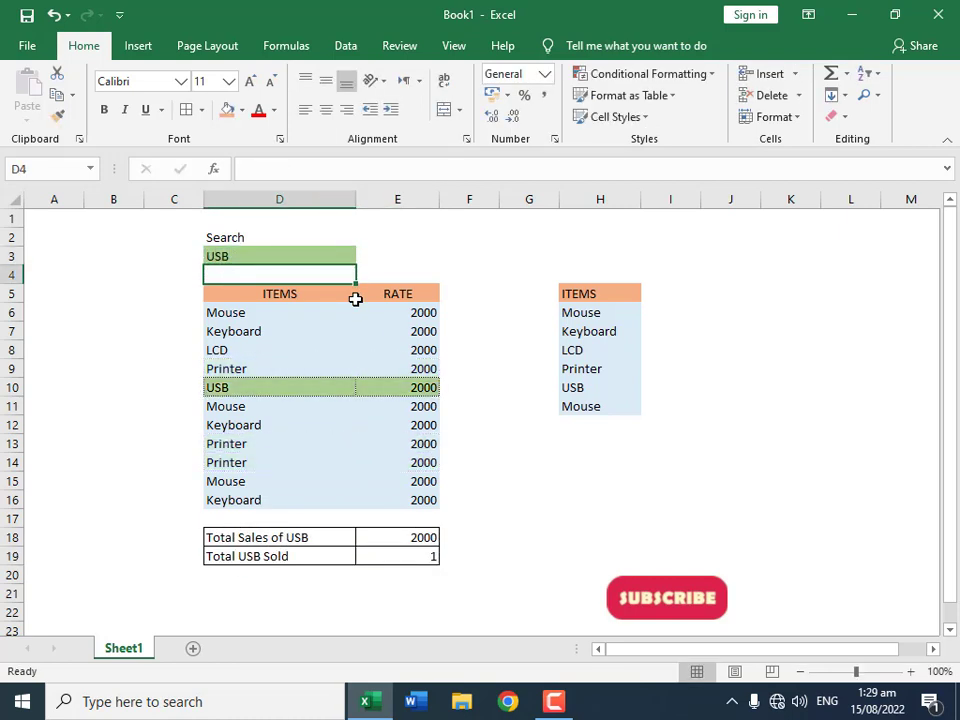
key(Up)
click(365, 257)
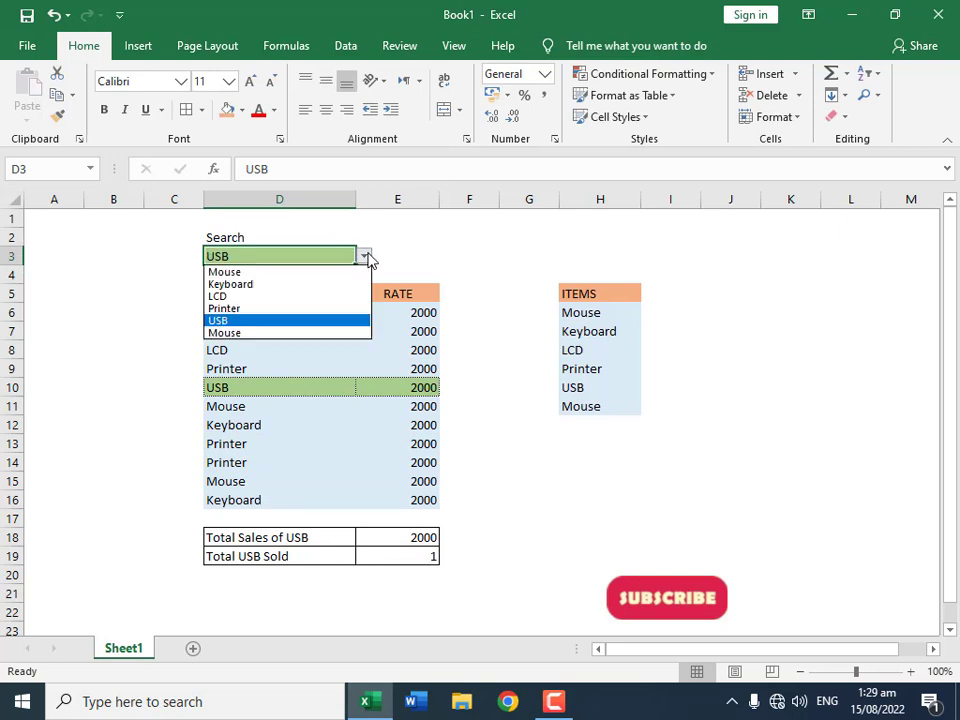
click(367, 256)
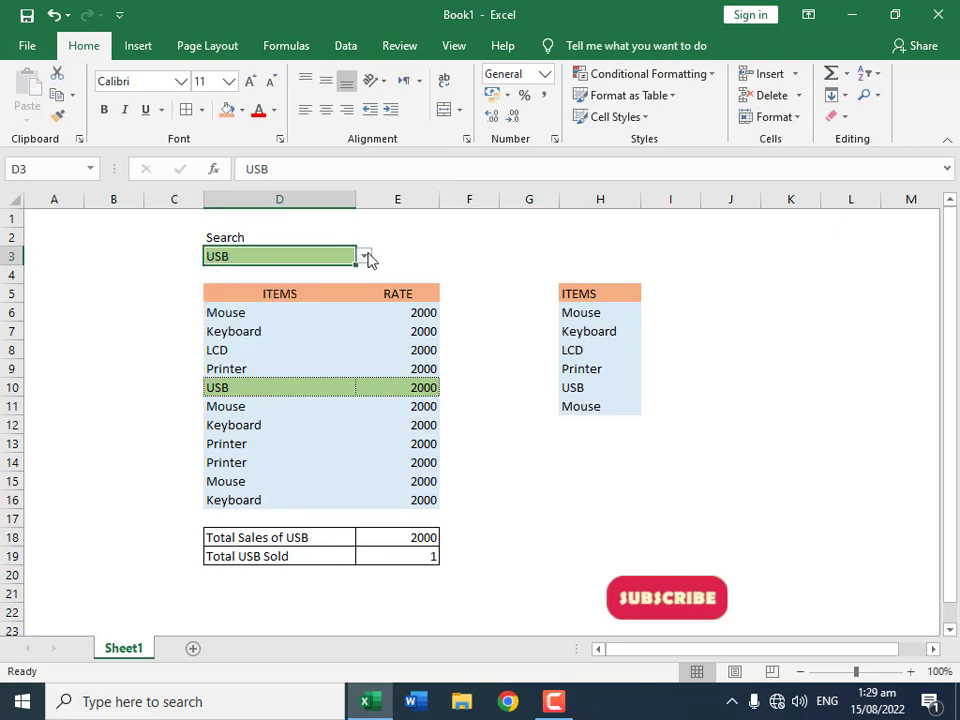
Step: Try to enter Speaker, an item missing from the validation list, in the search cell D3 and cancel the entry
text(Speaker)
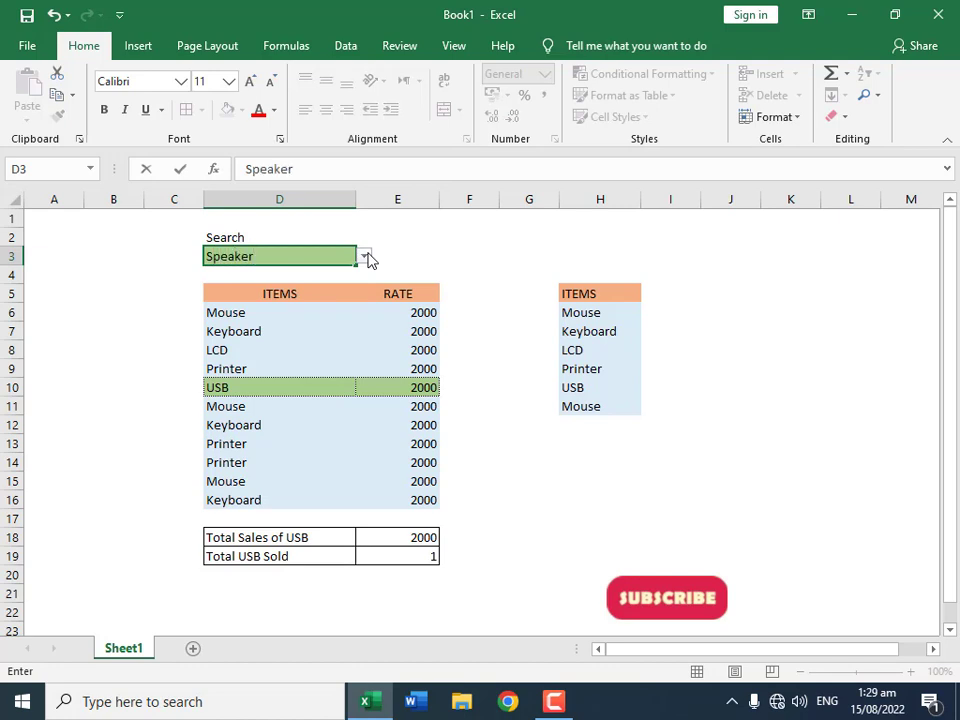
key(Return)
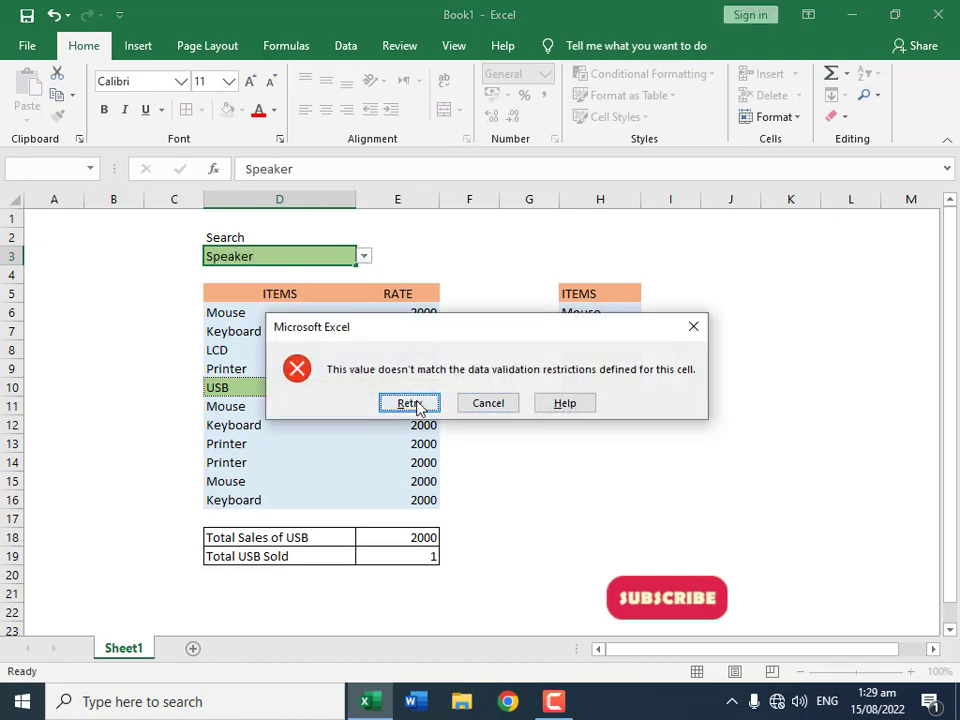
click(491, 406)
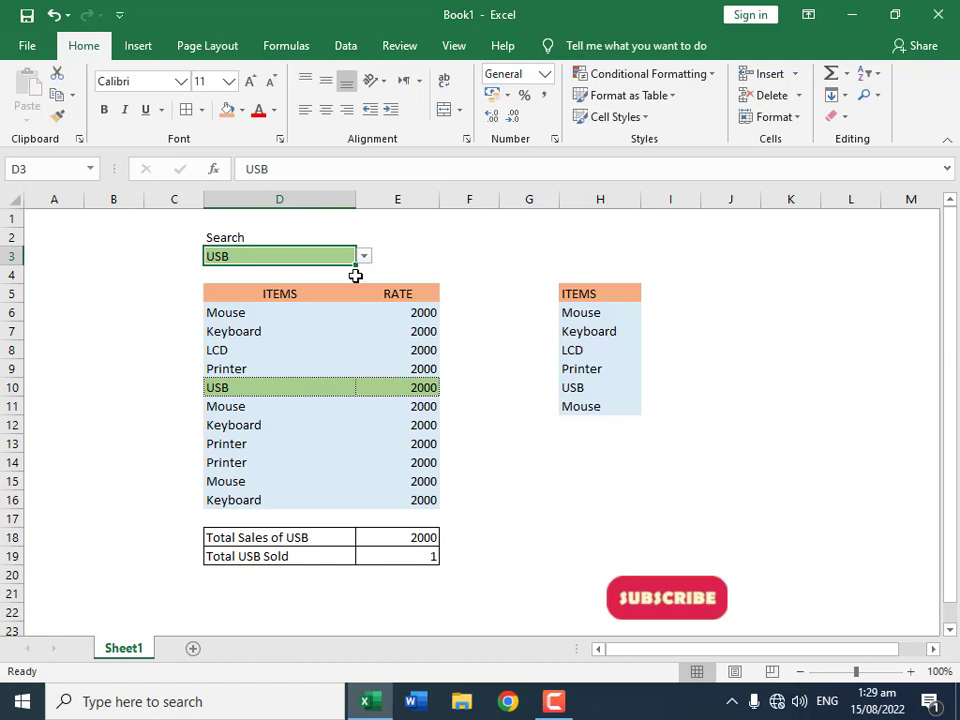
click(381, 365)
click(295, 257)
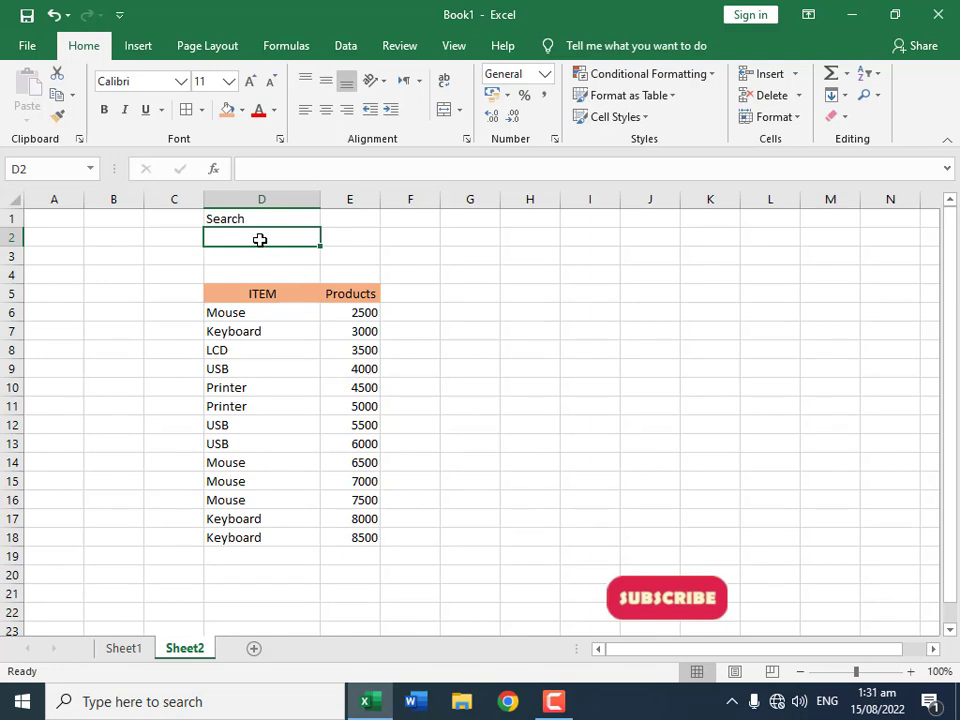
Step: Fill the search cell D2 on Sheet2 with the same light orange as the table header
click(241, 110)
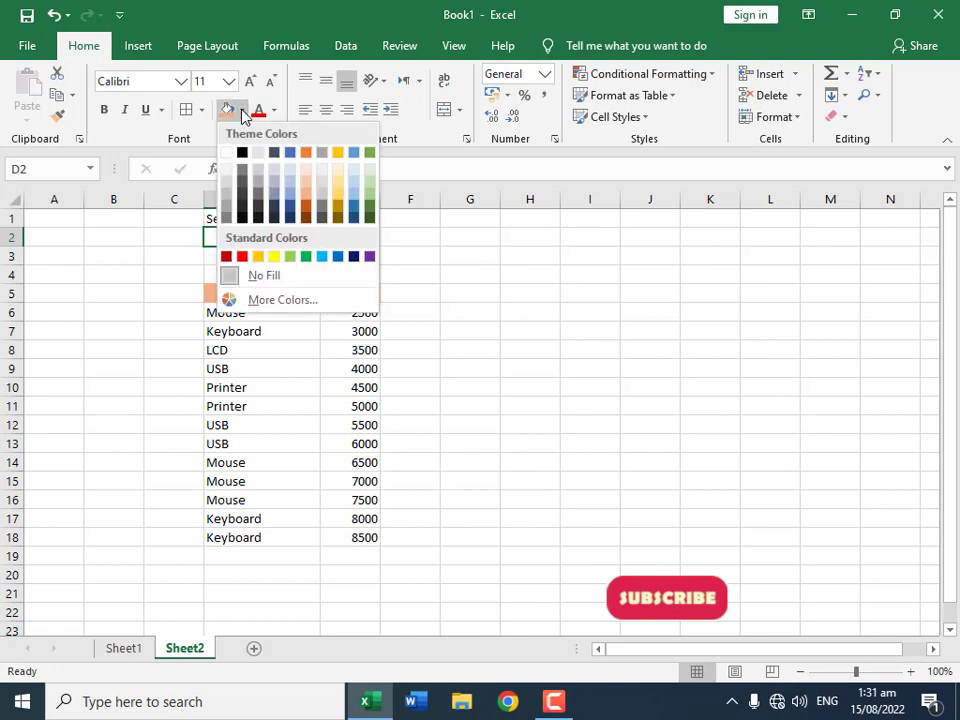
click(305, 199)
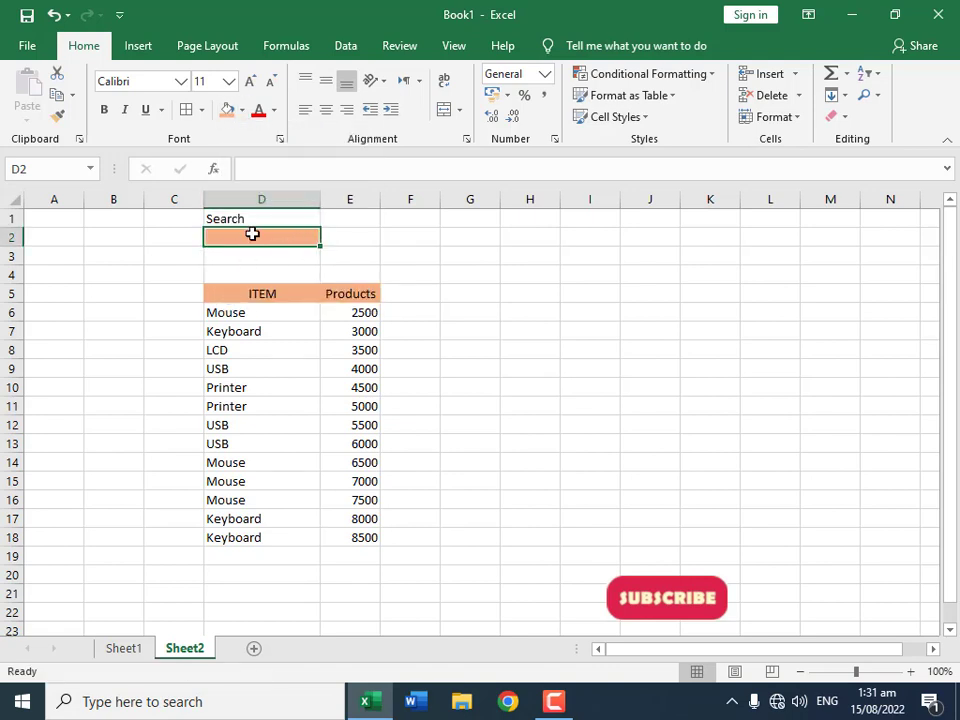
click(240, 218)
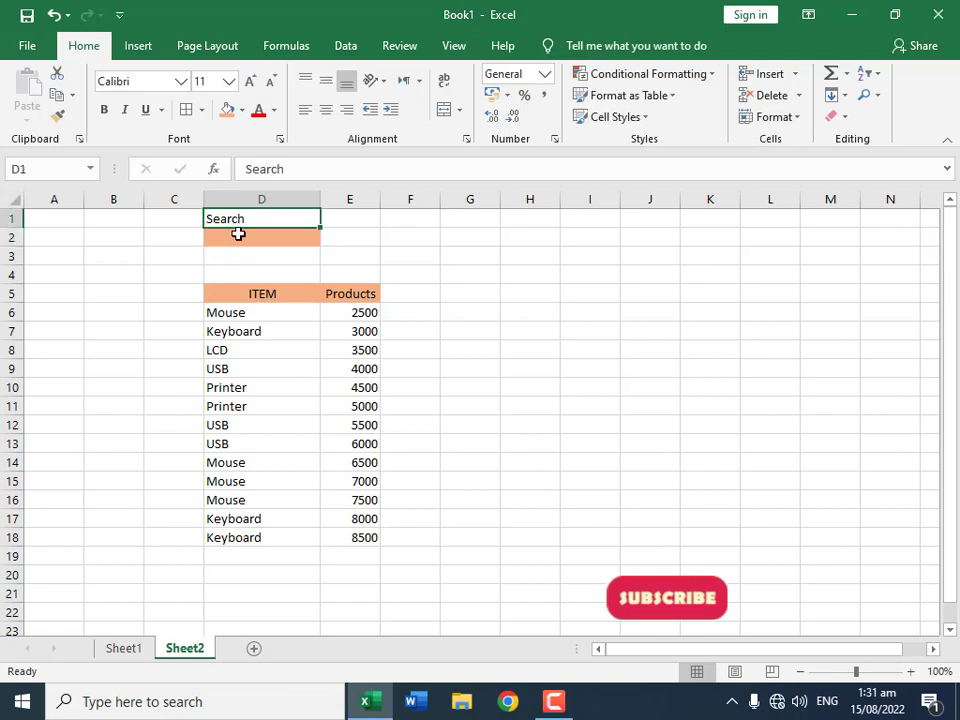
click(238, 232)
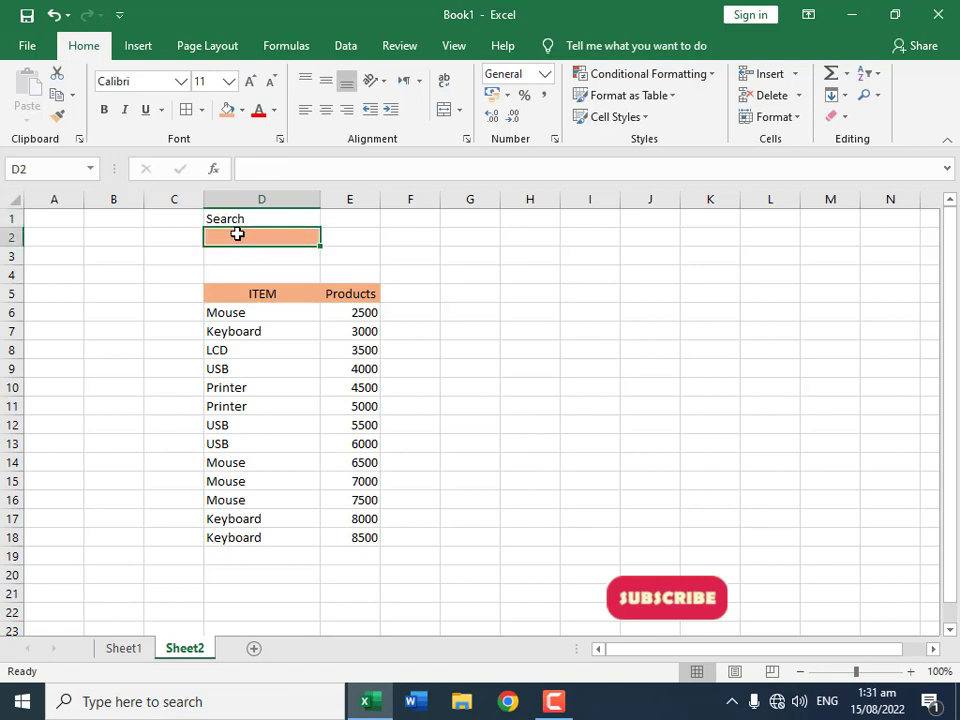
Step: Hide the gridlines on Sheet2
click(448, 48)
click(258, 110)
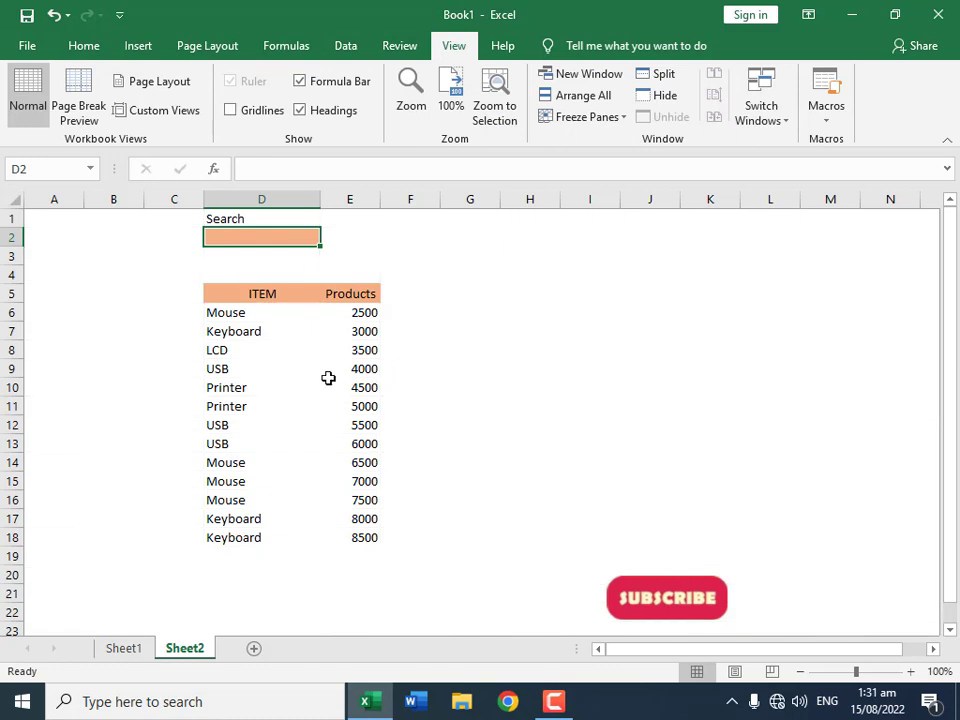
drag(330, 386, 332, 368)
Step: Fill the table data in D6:E18 with Green, Accent 6, Lighter 80%
drag(259, 315, 368, 537)
click(86, 52)
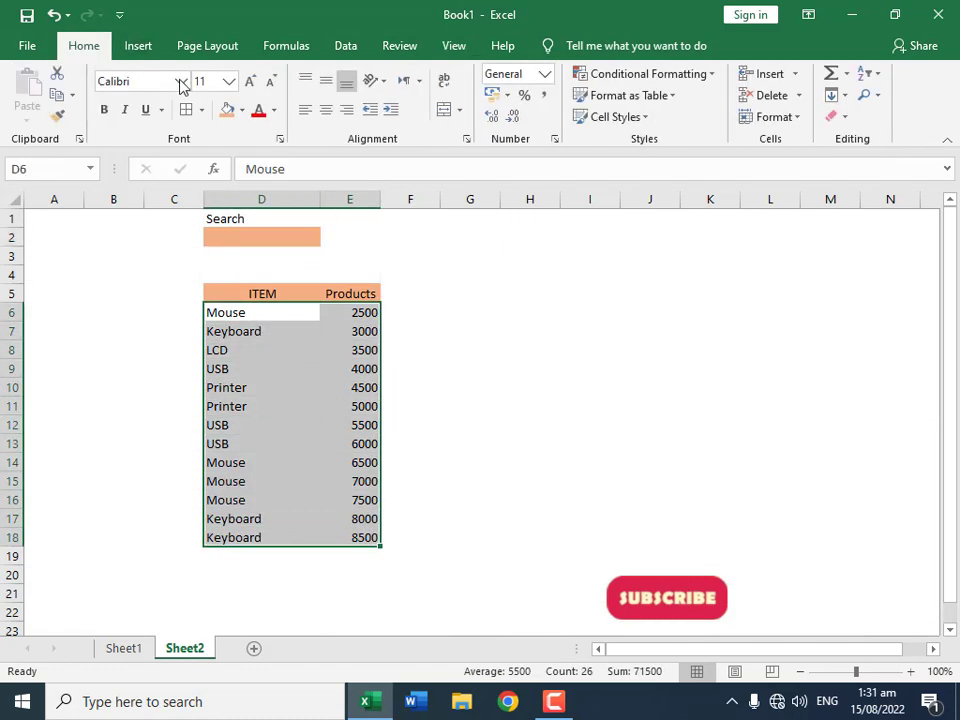
click(241, 109)
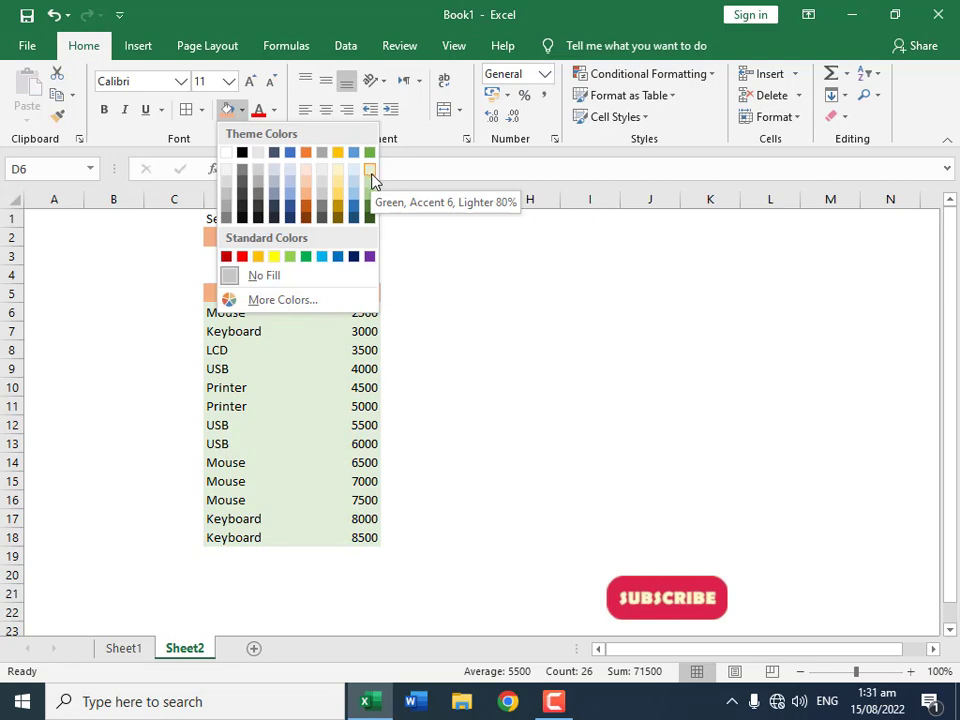
click(371, 179)
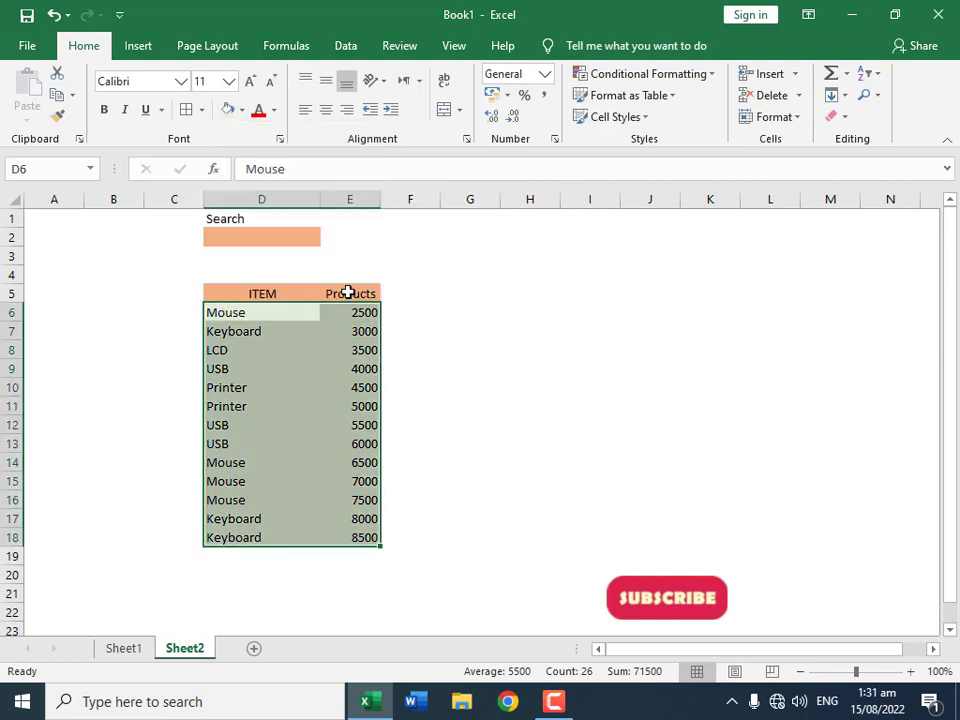
click(315, 388)
click(245, 580)
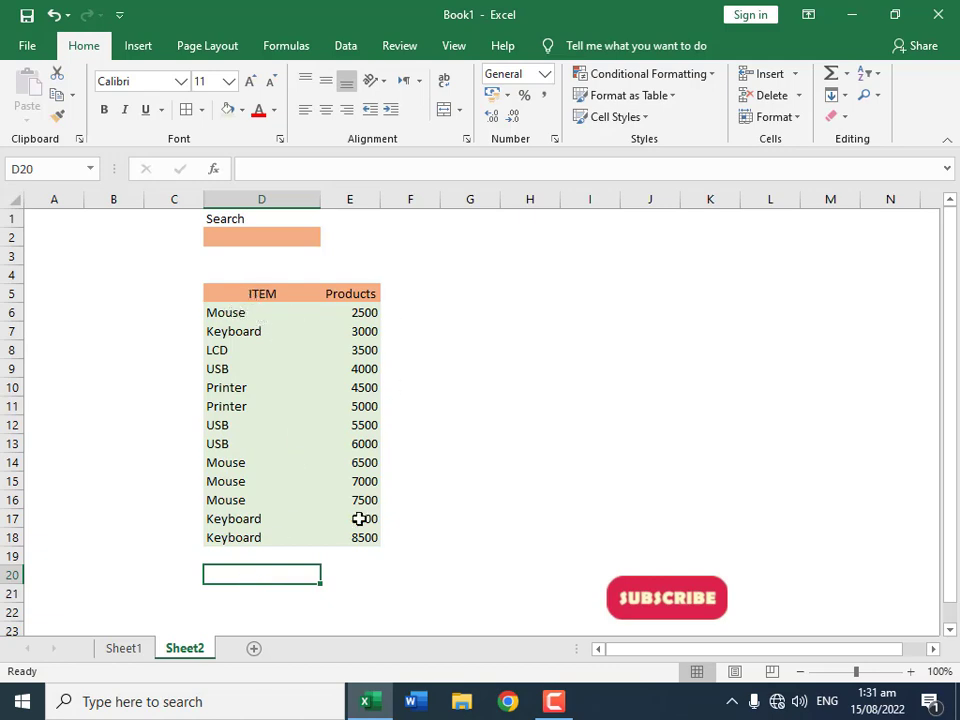
Step: Start a new conditional formatting rule for D6:E18 that uses a formula to determine which cells to format
click(257, 237)
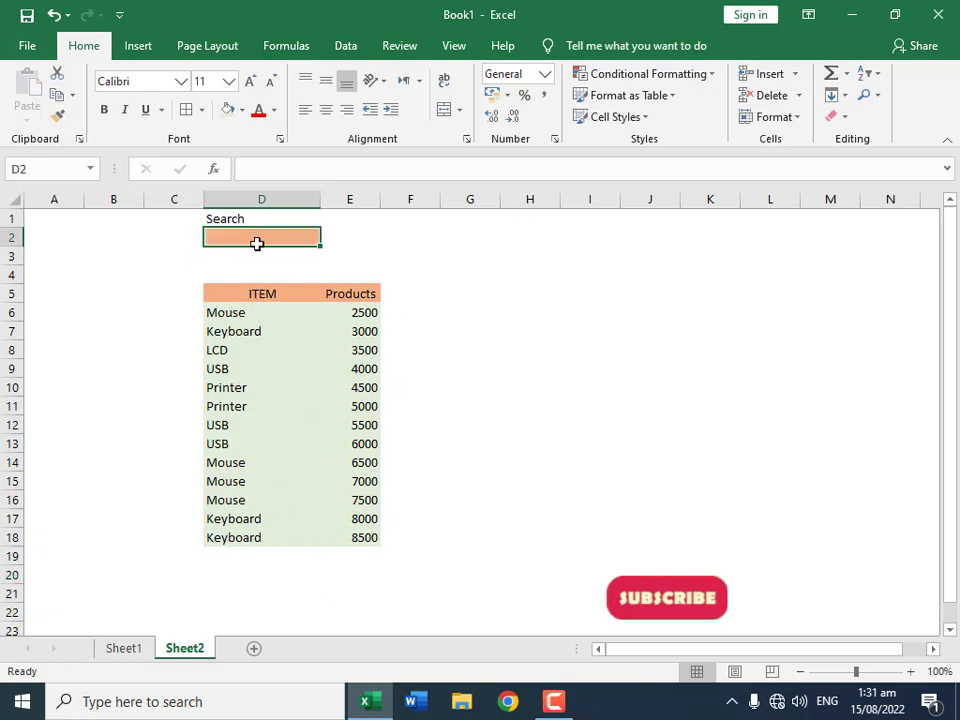
click(235, 312)
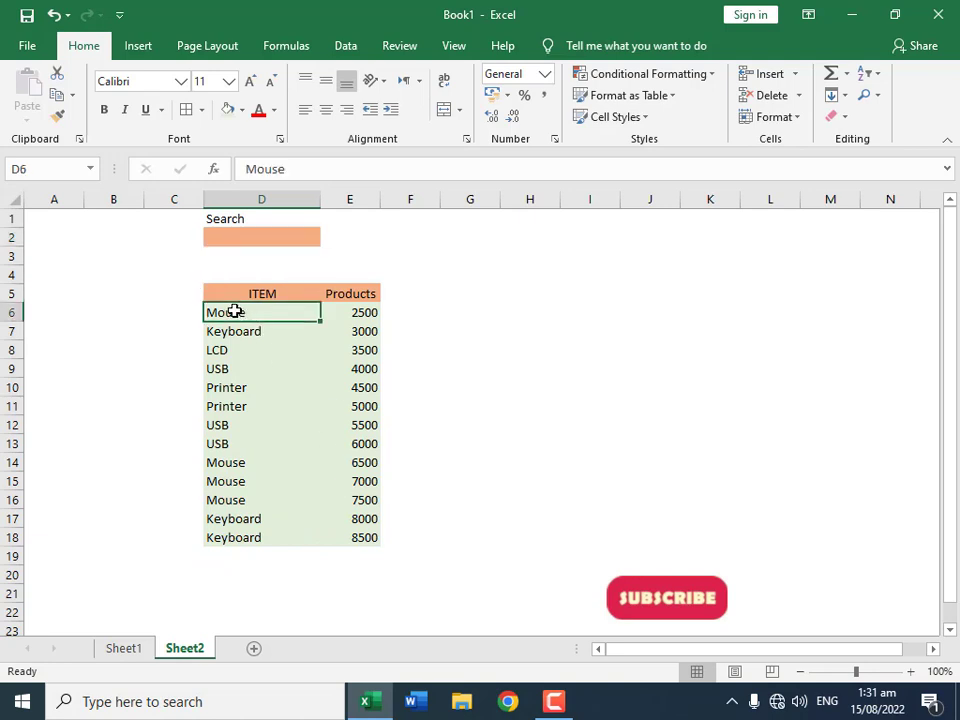
drag(233, 312, 349, 538)
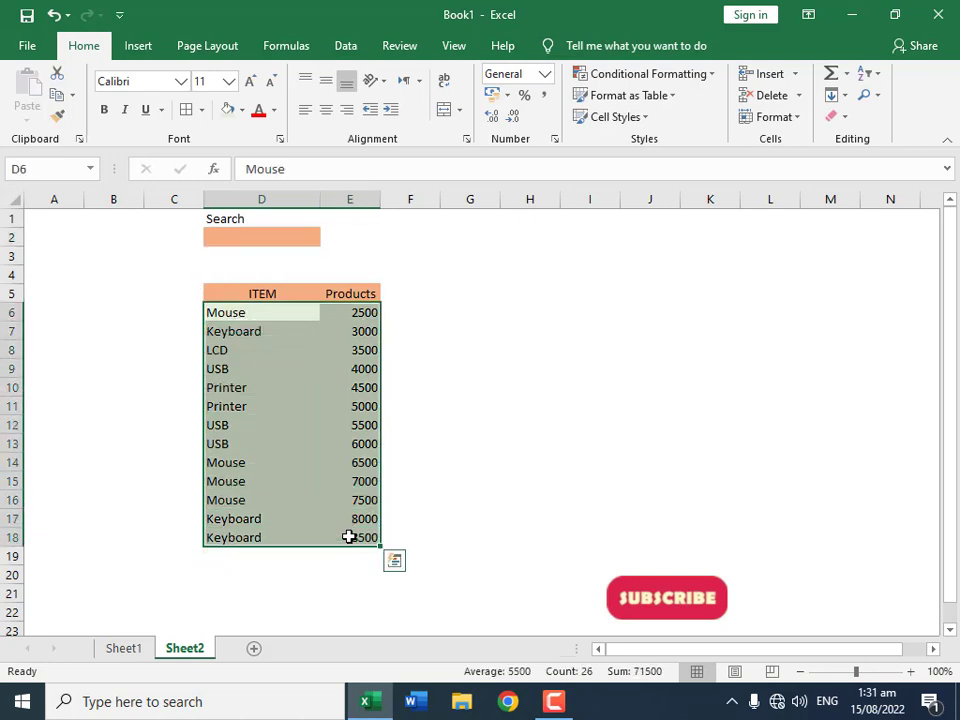
click(662, 80)
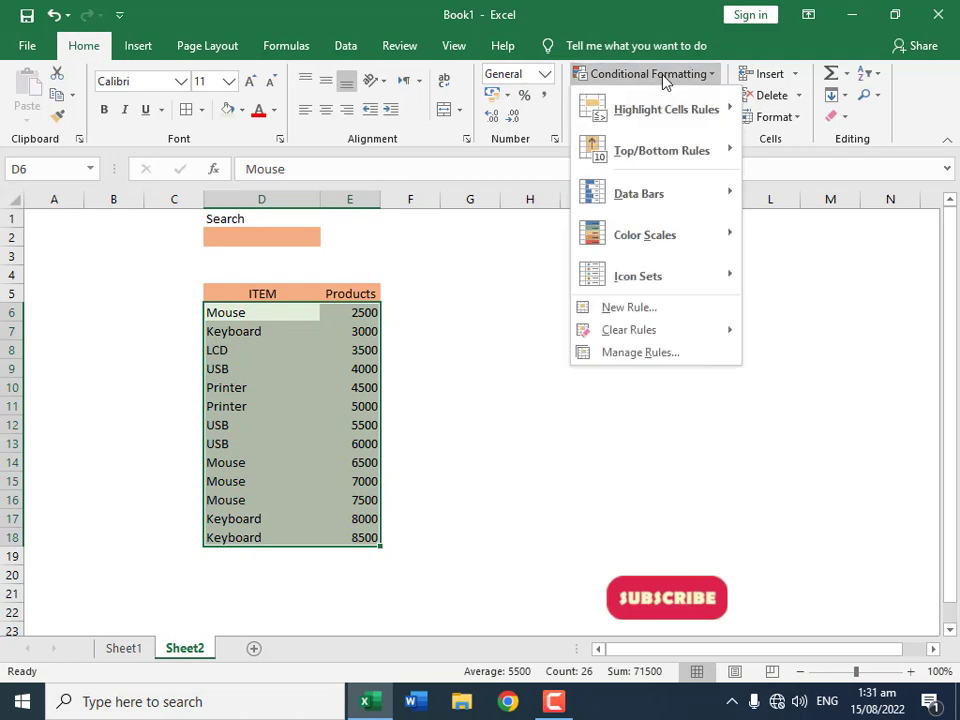
click(624, 309)
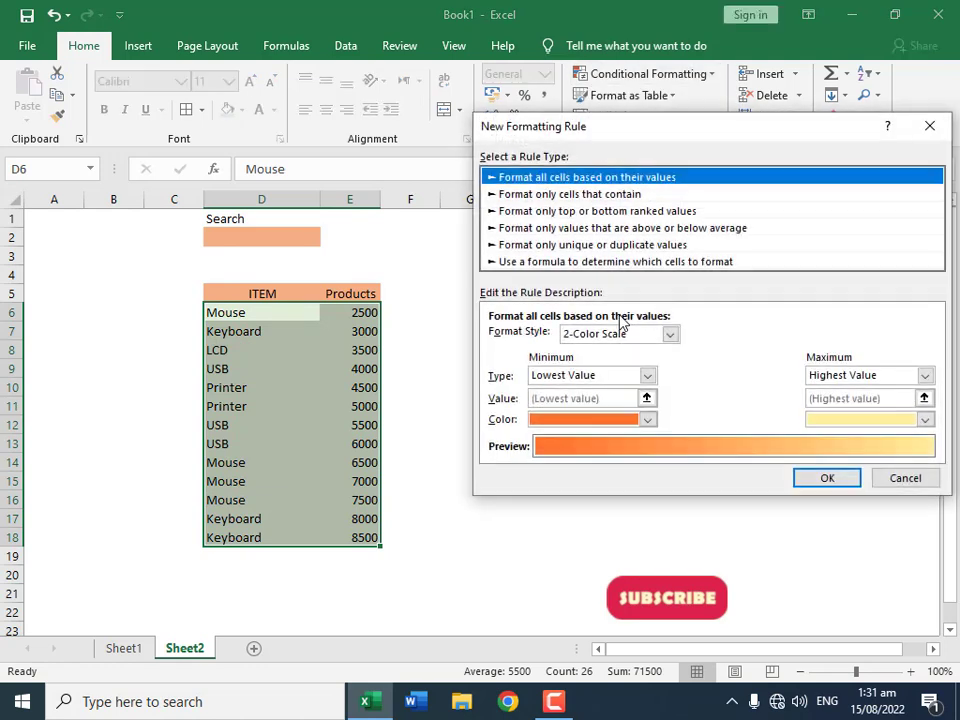
click(543, 262)
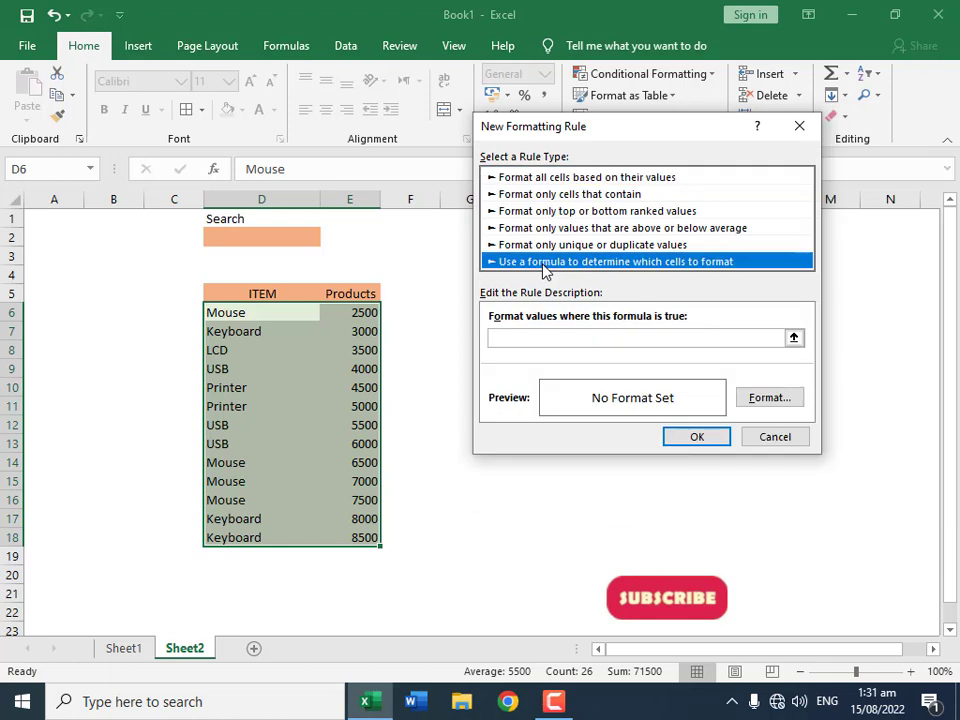
Step: Enter the rule formula =$D6 =$D$2, comparing each row's item with the search cell
click(537, 338)
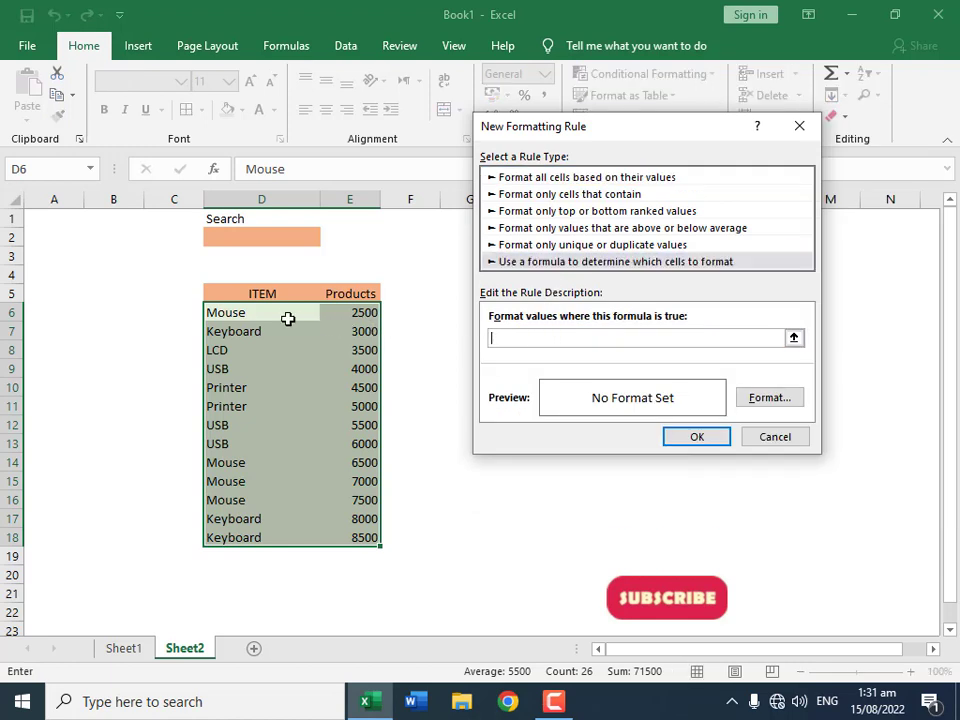
click(251, 313)
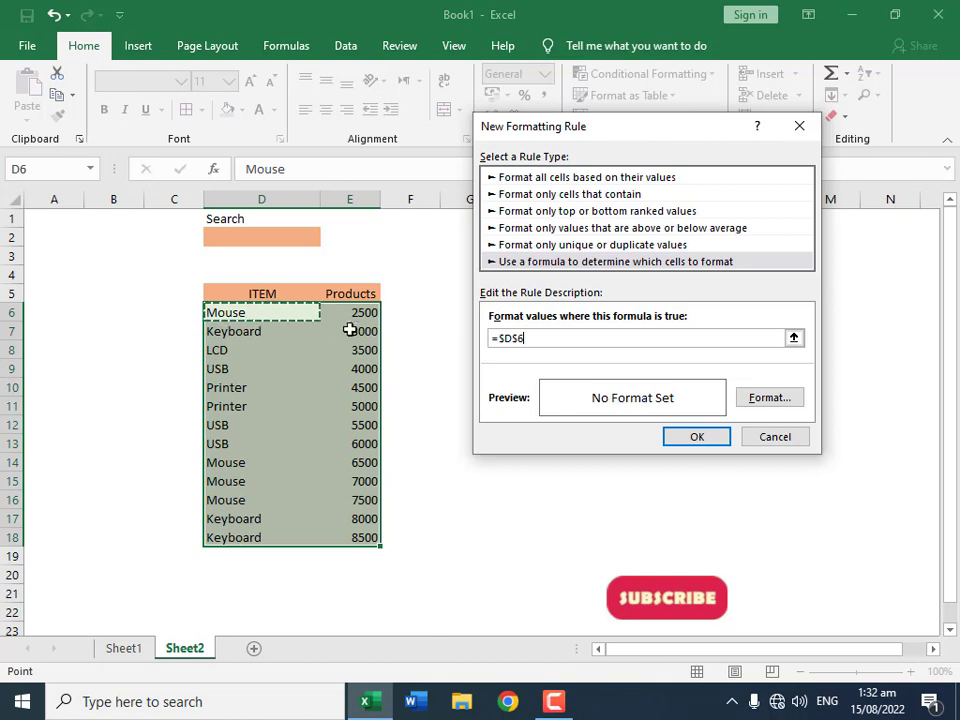
click(516, 338)
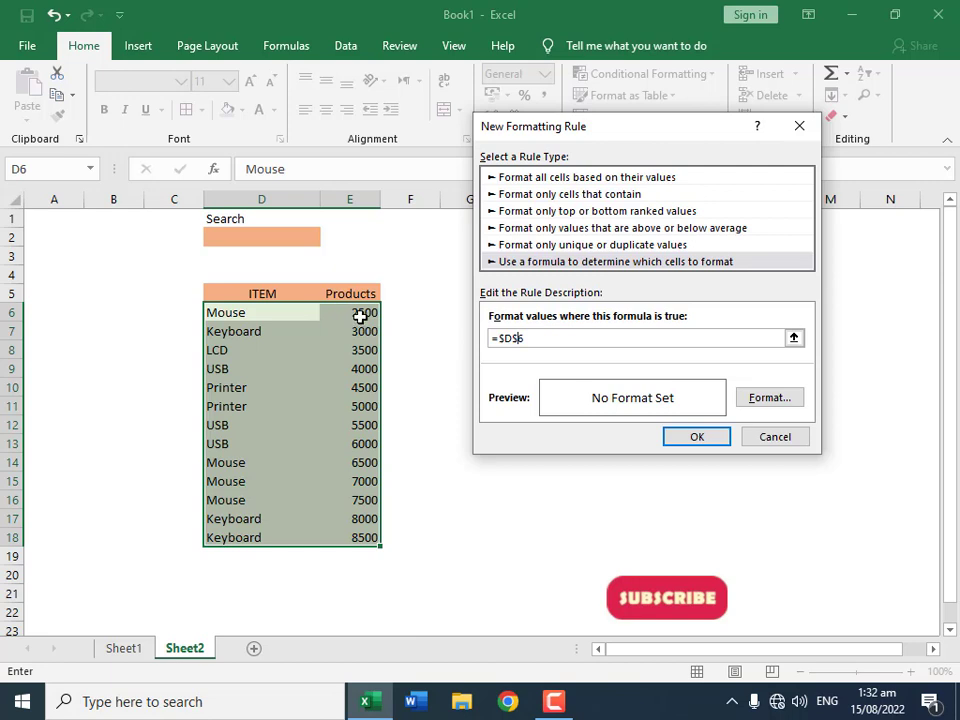
key(BackSpace)
text(=)
click(288, 237)
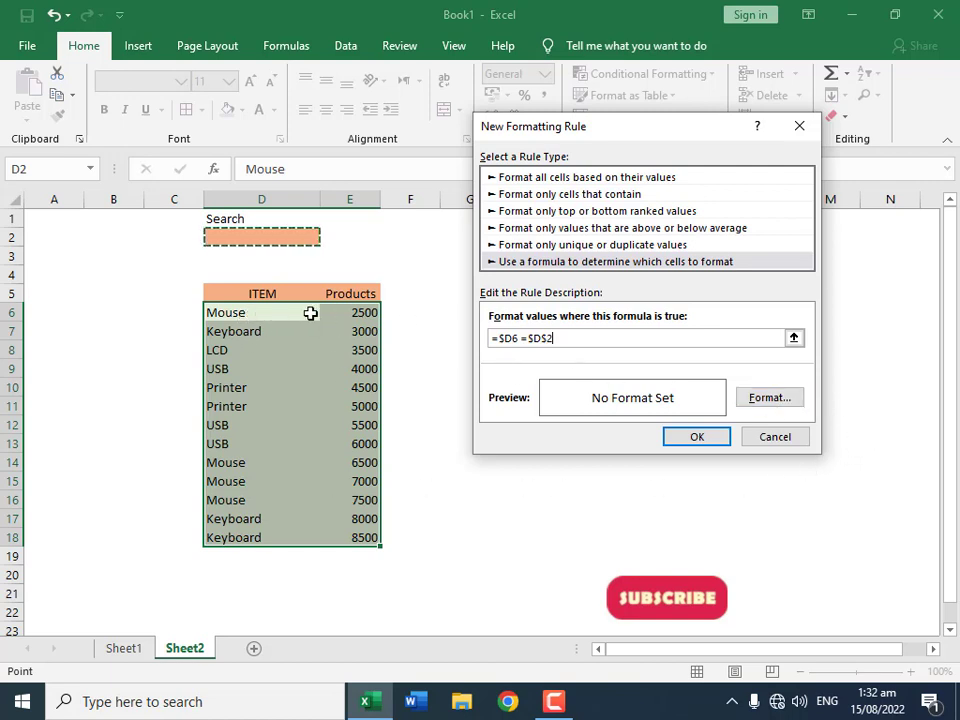
Step: Set the rule's format to a light blue background fill
click(801, 399)
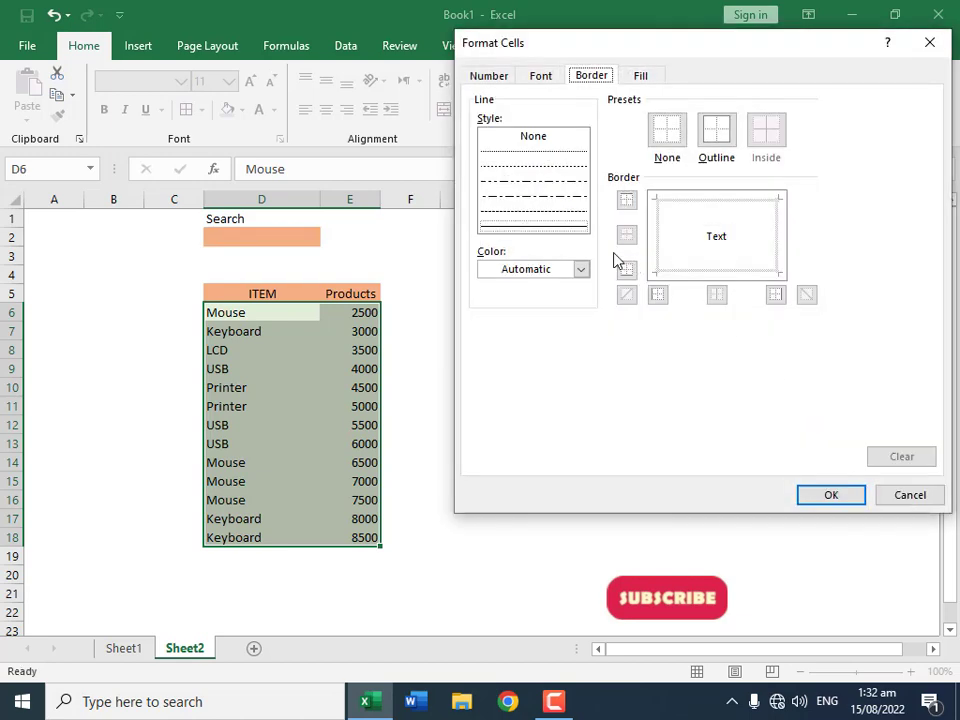
click(640, 77)
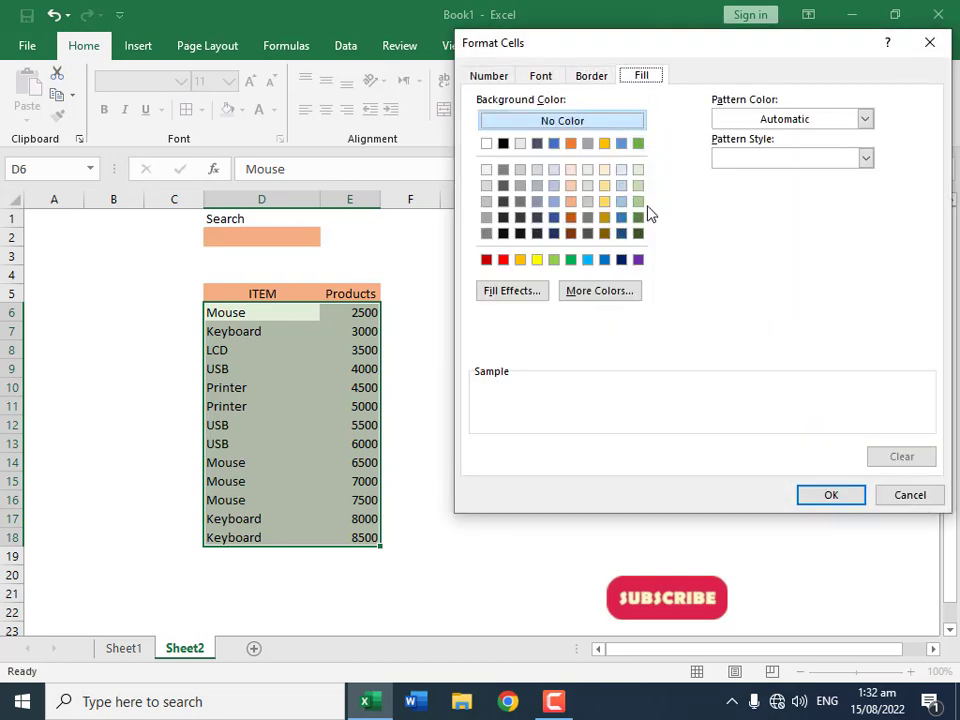
click(588, 260)
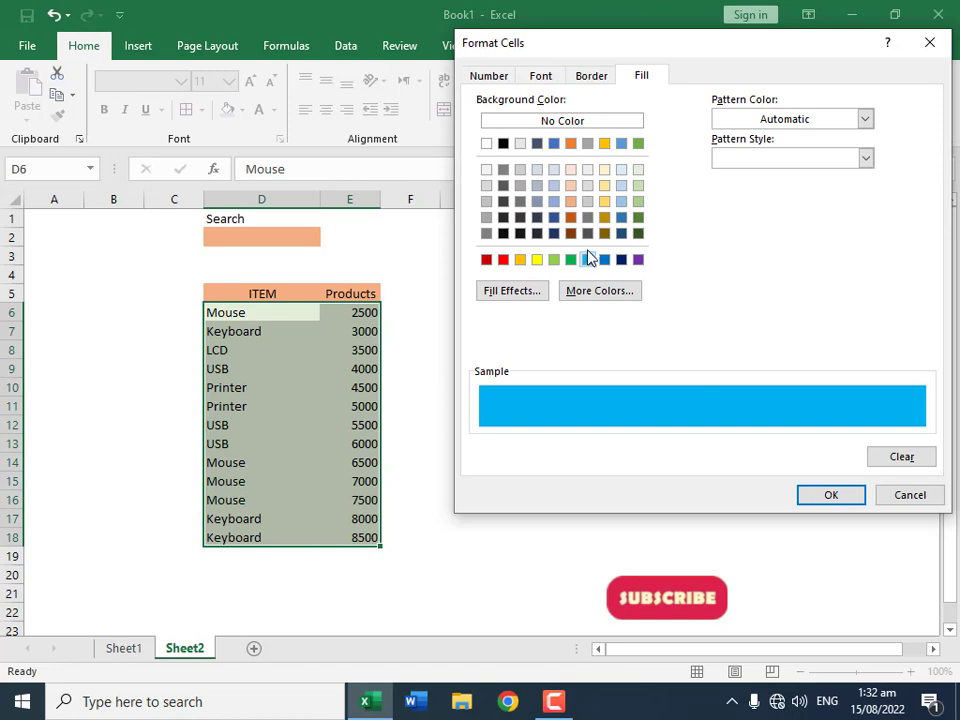
Step: Add a red dotted outline border to the rule's format and apply the rule to the table data
click(592, 78)
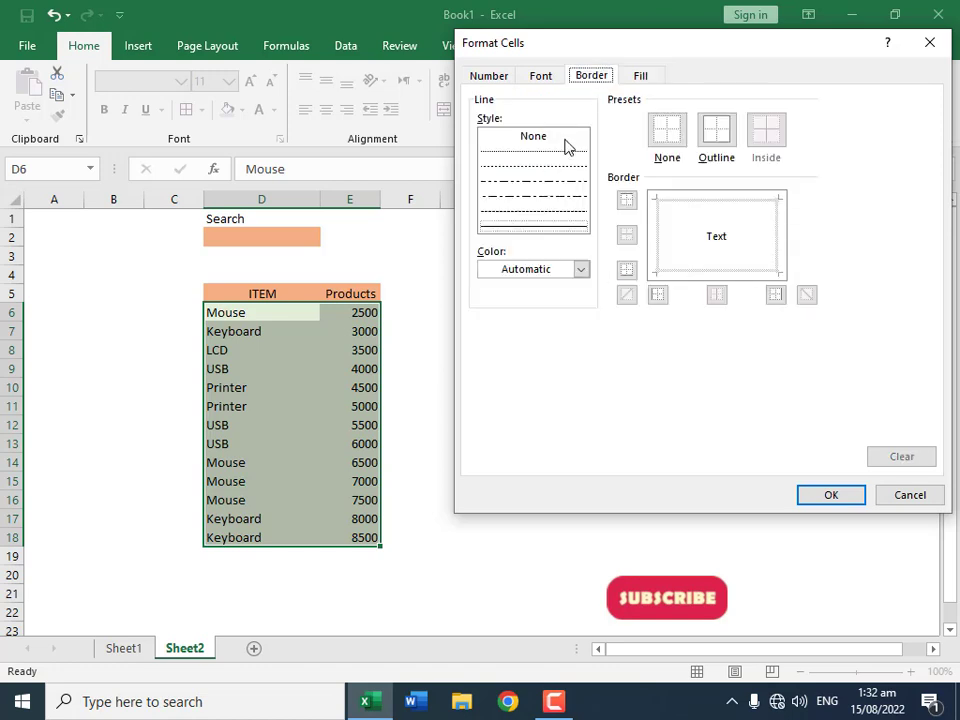
click(536, 153)
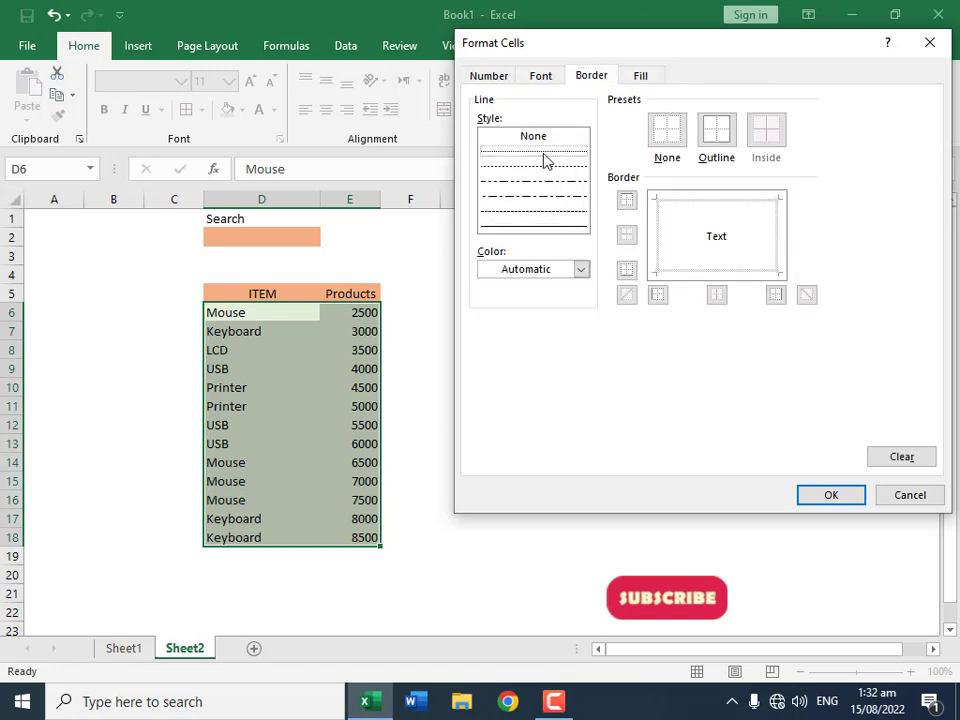
click(719, 140)
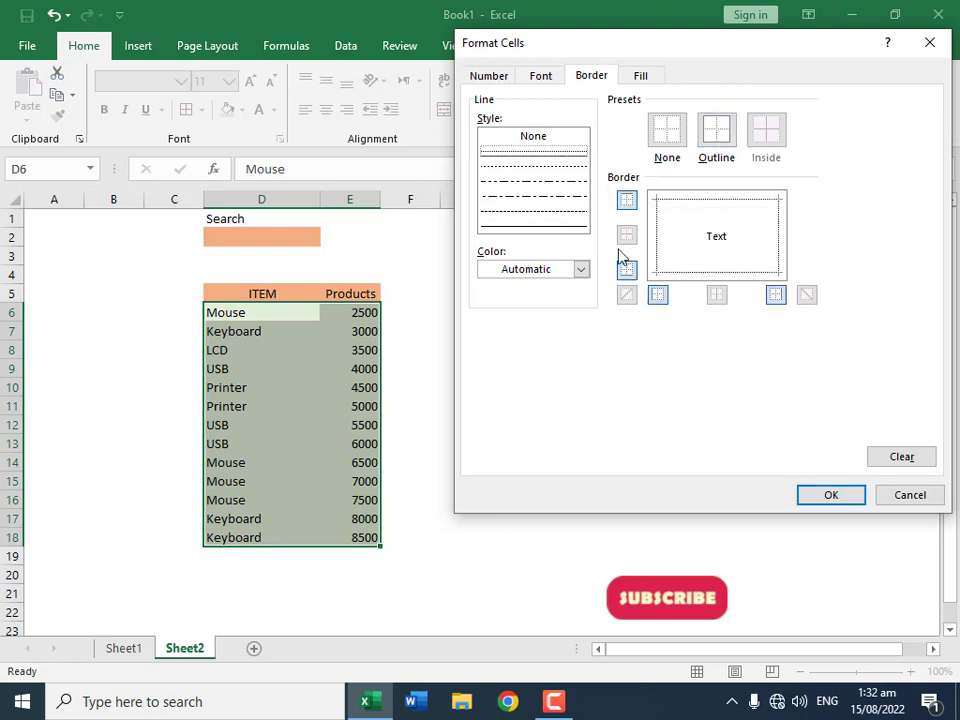
click(643, 80)
click(596, 78)
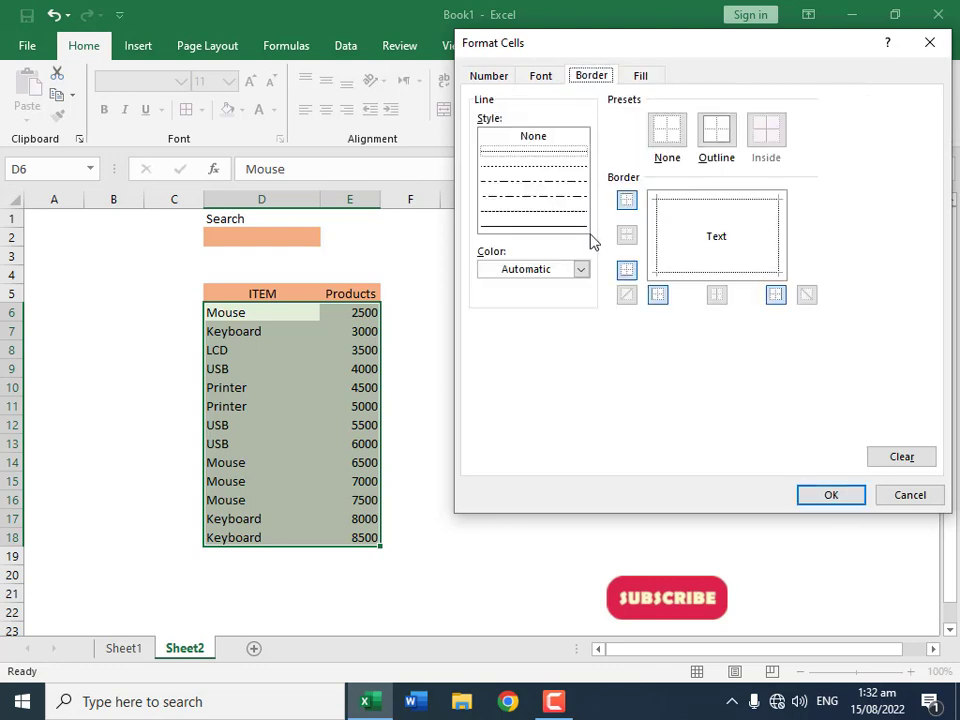
click(580, 269)
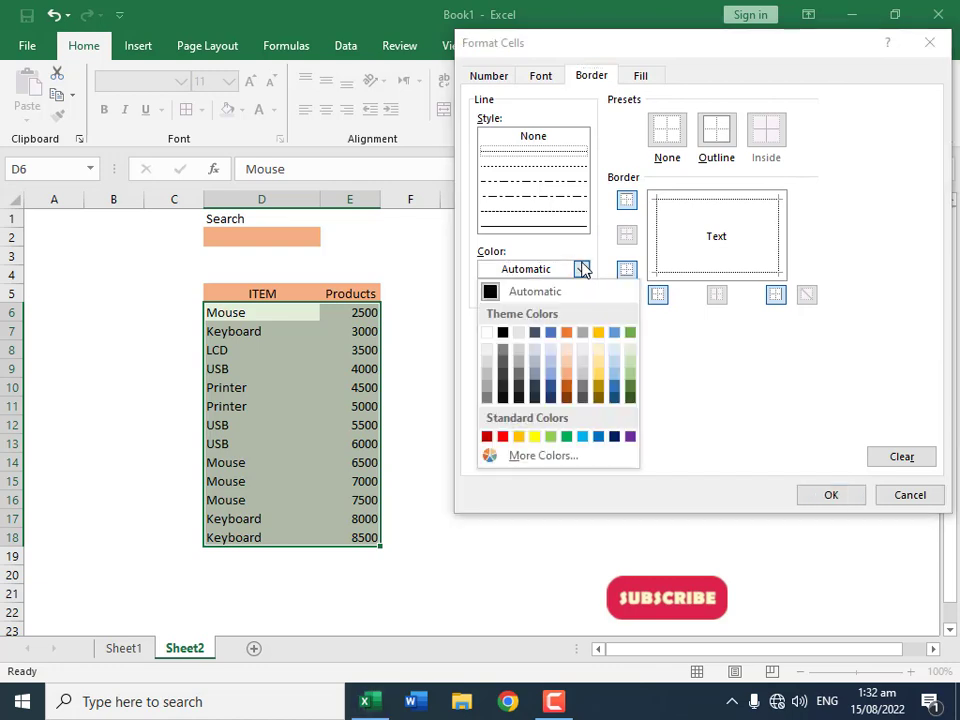
click(502, 436)
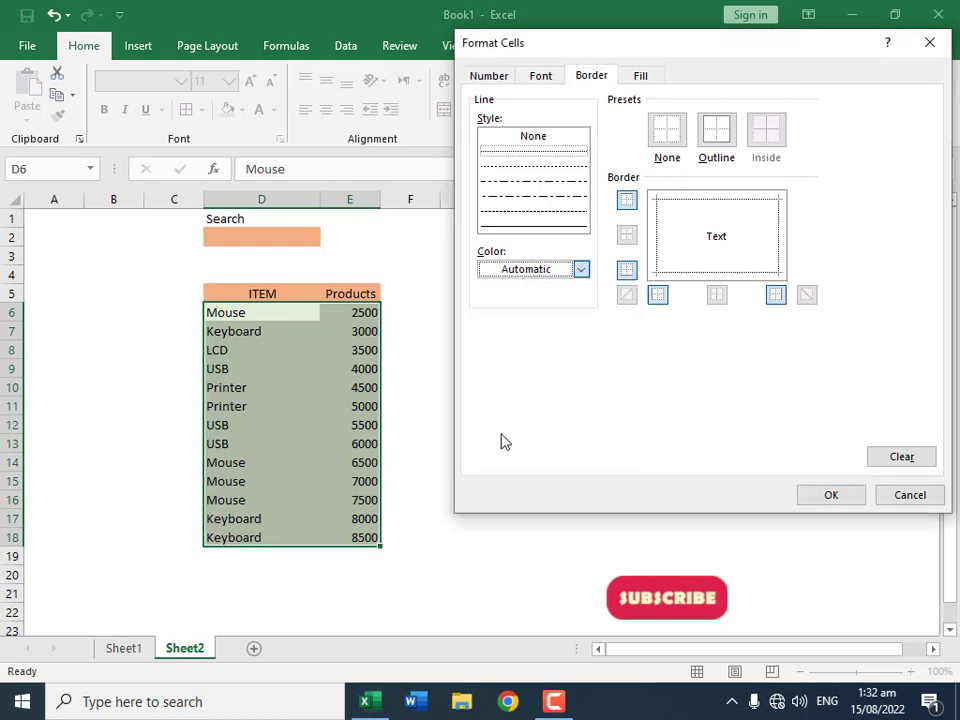
click(720, 134)
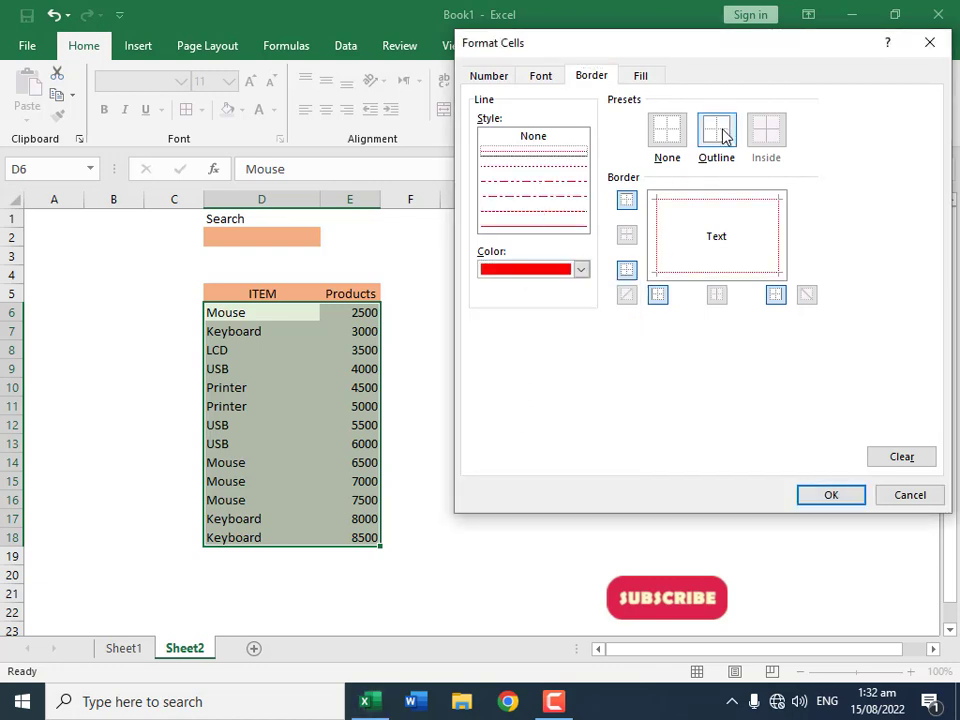
click(834, 503)
click(701, 446)
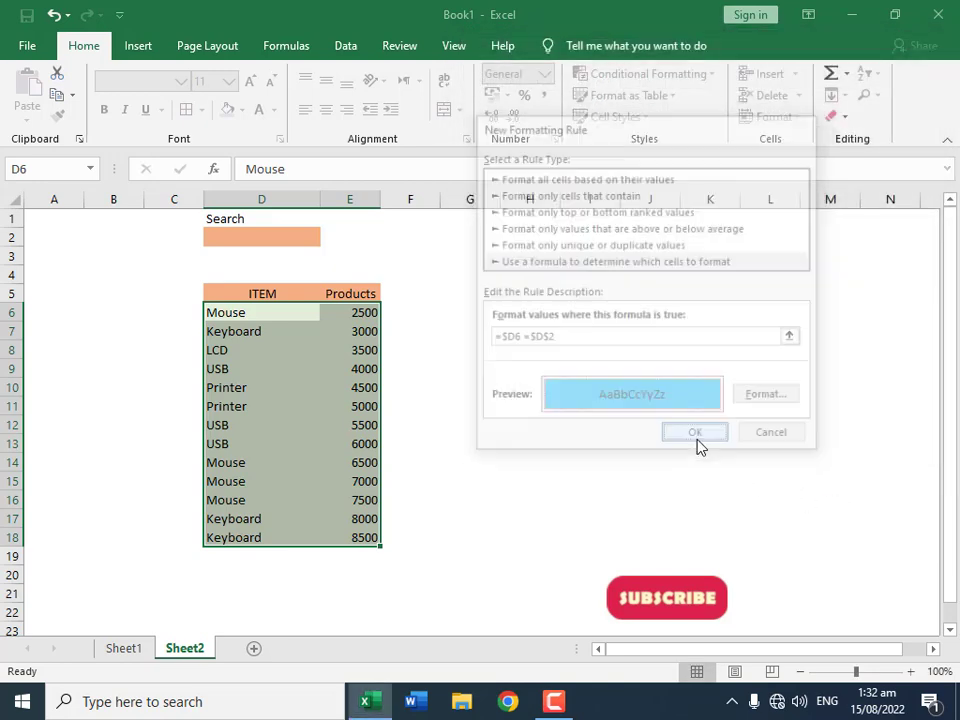
Step: Enter Mouse in the search cell D2 to test the row highlighting
click(279, 235)
text(Mouse)
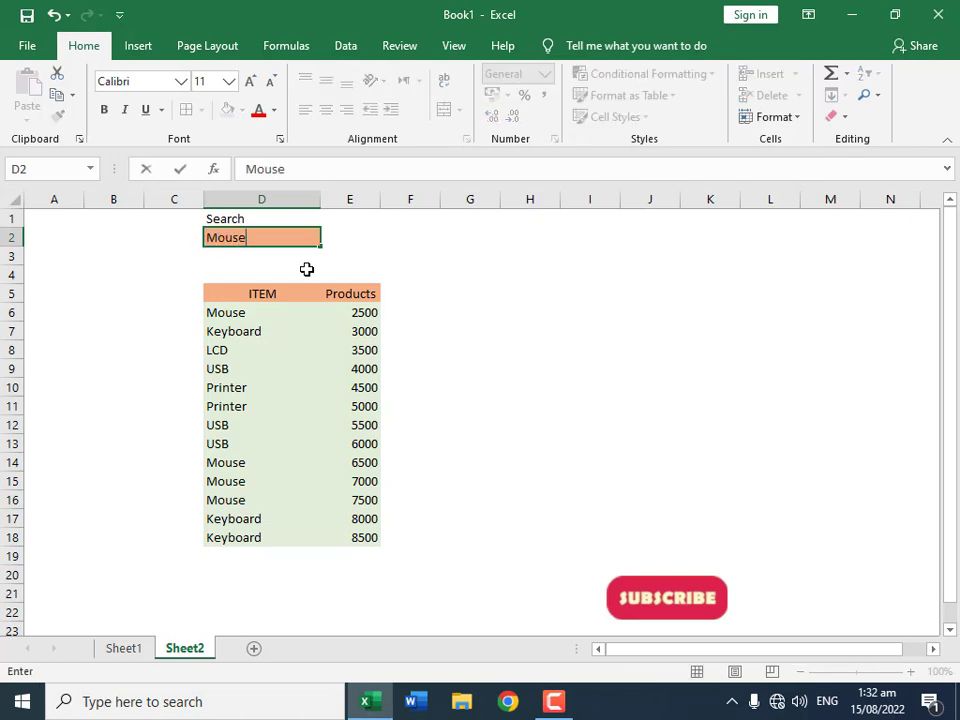
key(Return)
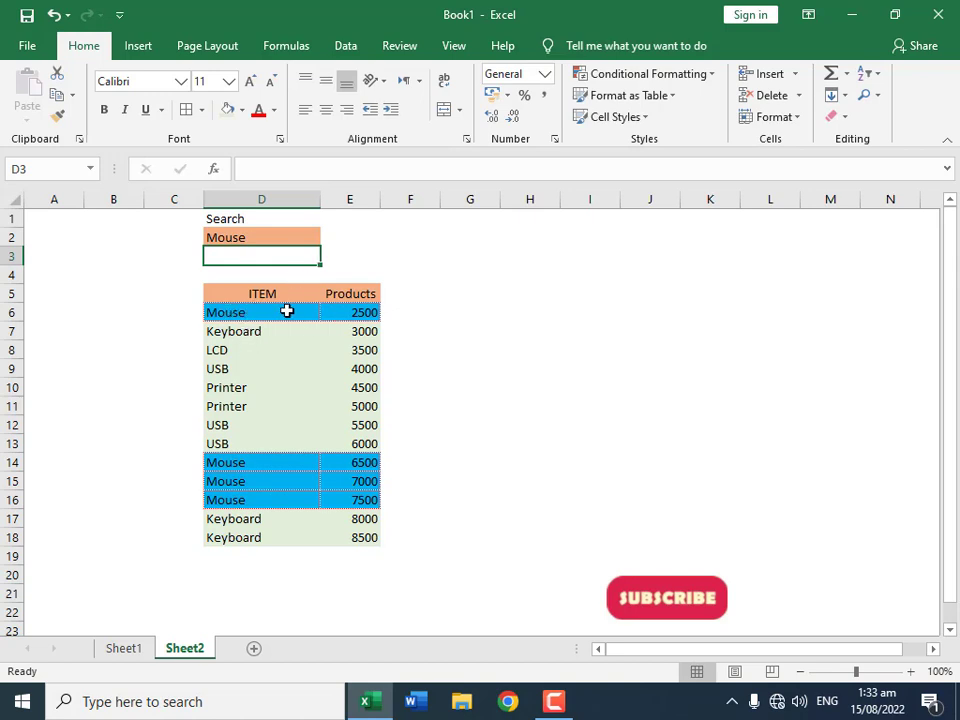
Step: Replace the search term in D2 with Keyboard
click(264, 236)
text(K)
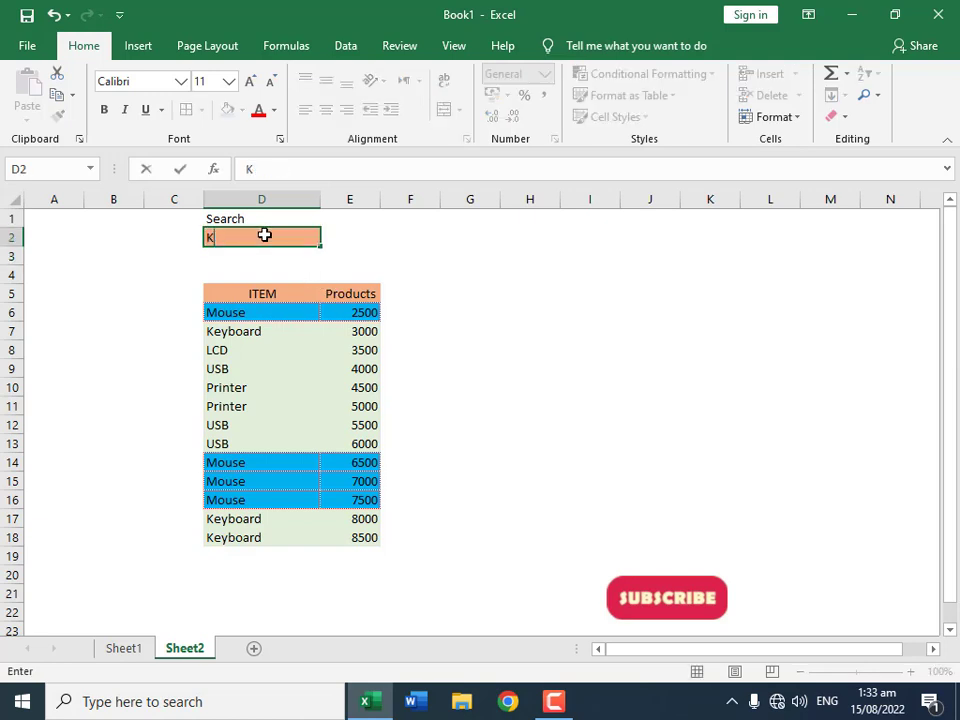
text(eyboa)
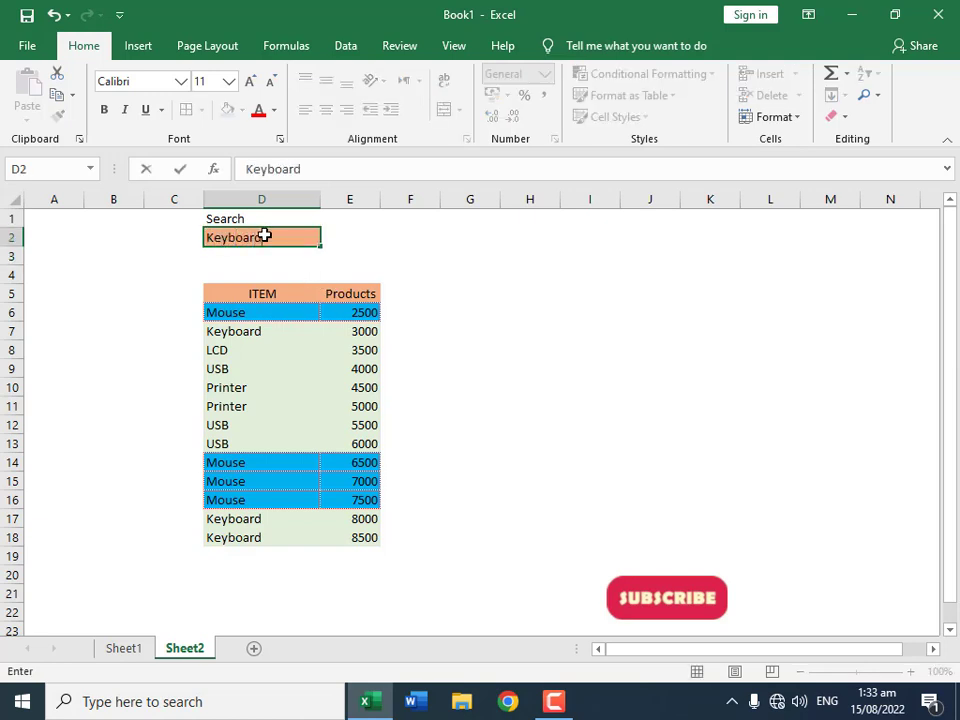
text(rd)
key(Return)
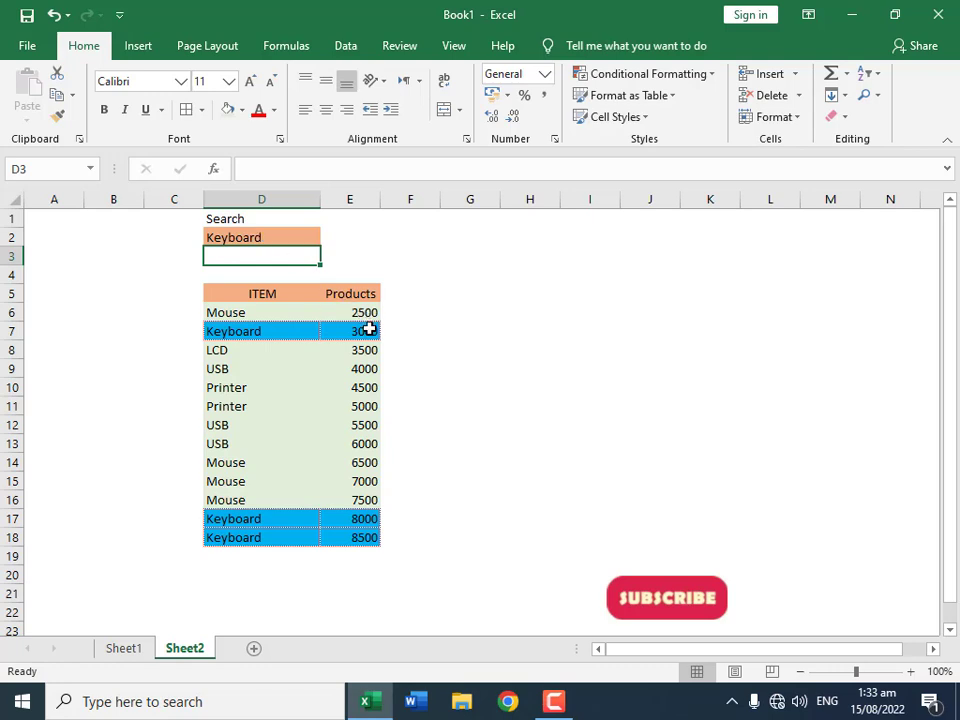
click(270, 237)
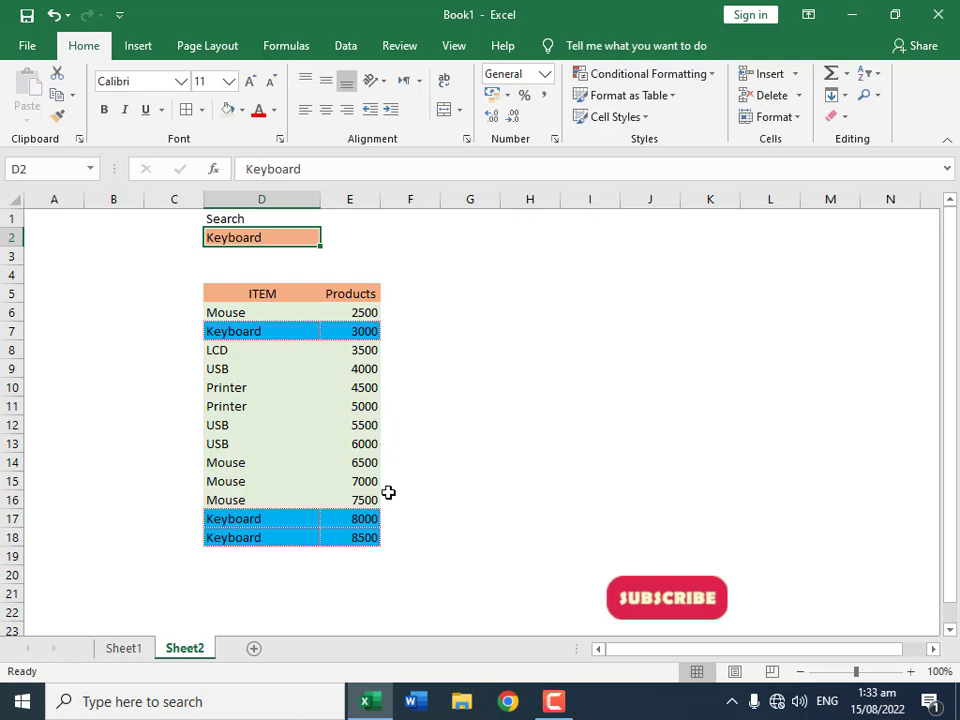
click(236, 592)
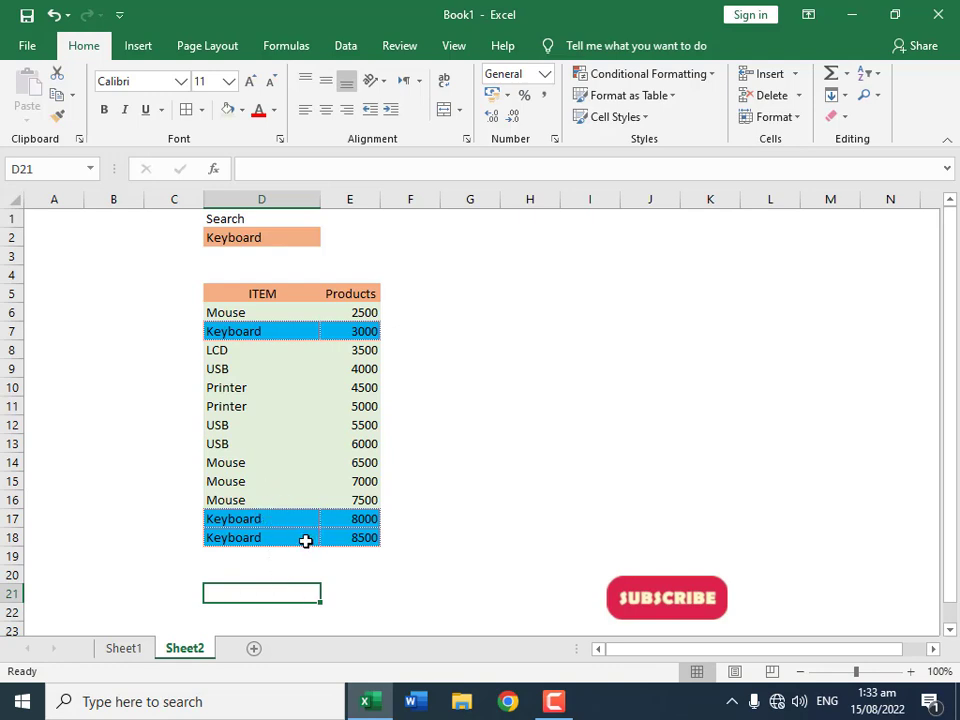
click(268, 574)
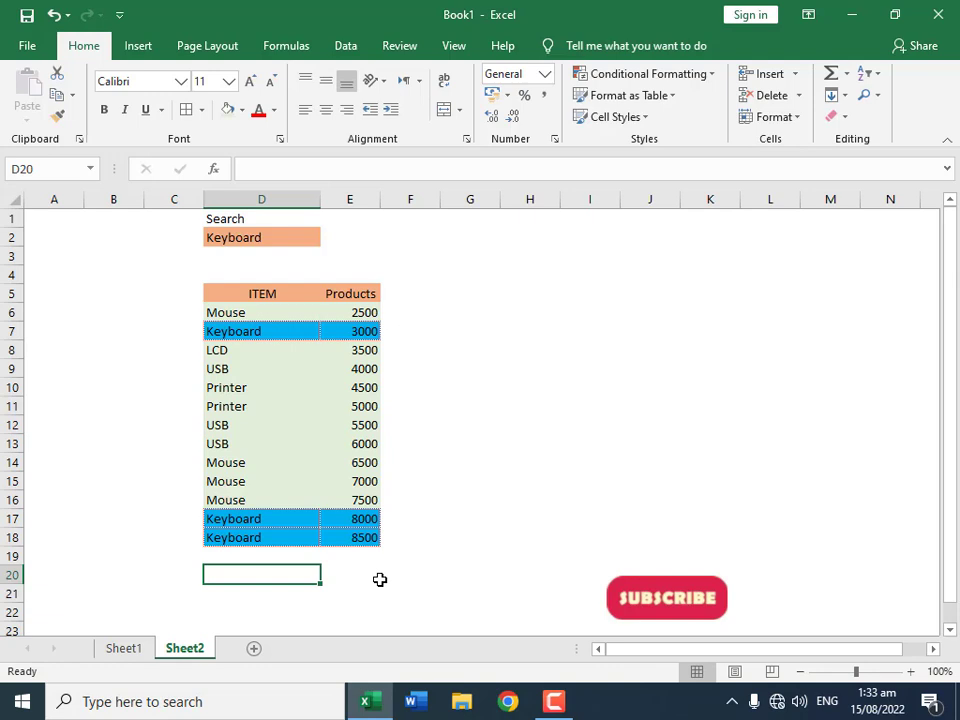
text(=)
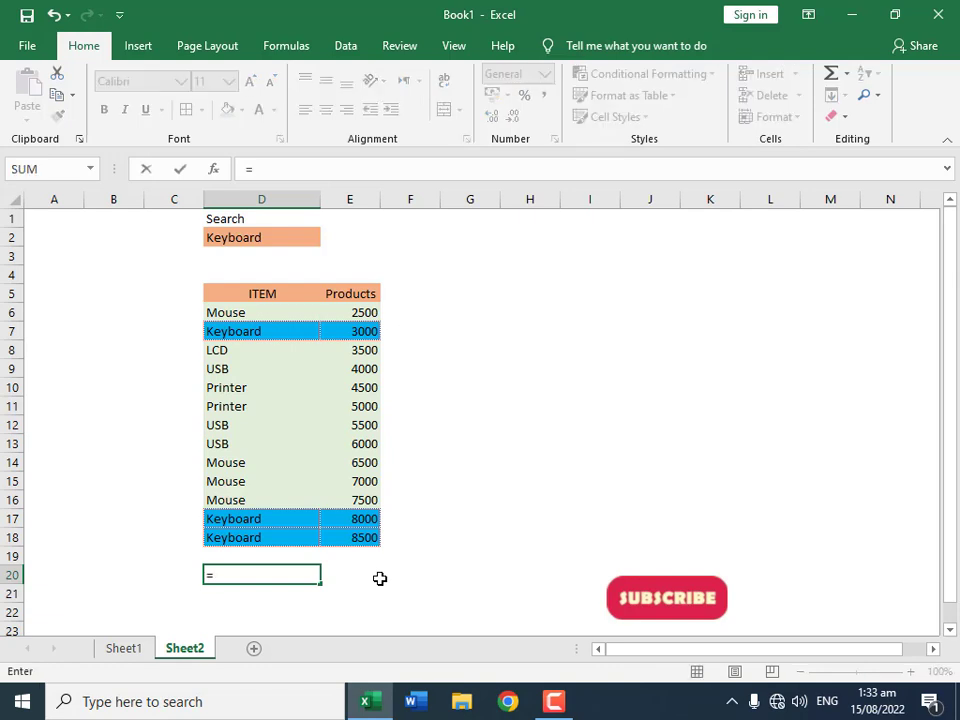
text("Total Of)
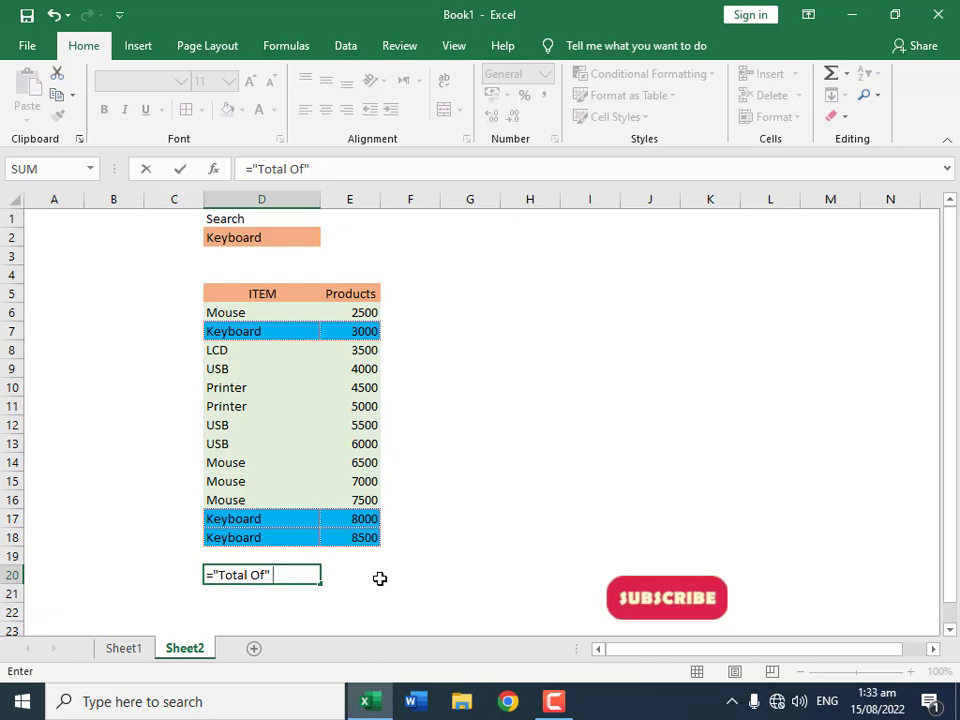
key(Escape)
Step: Enter the label "total of Printer" in cell H17 and select the cell beside it
click(536, 513)
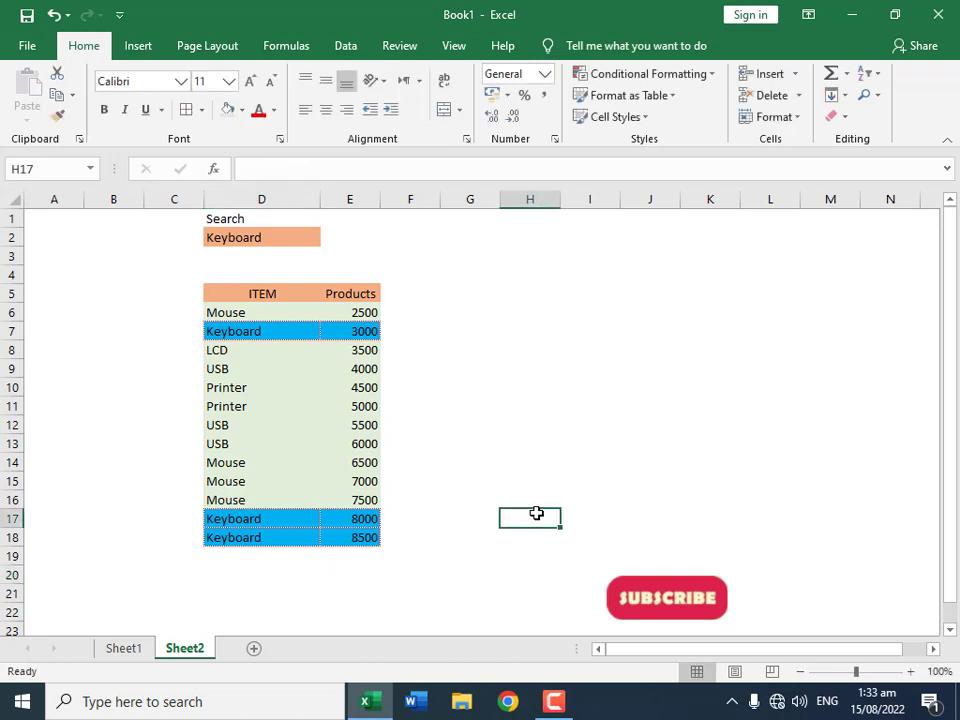
text(total)
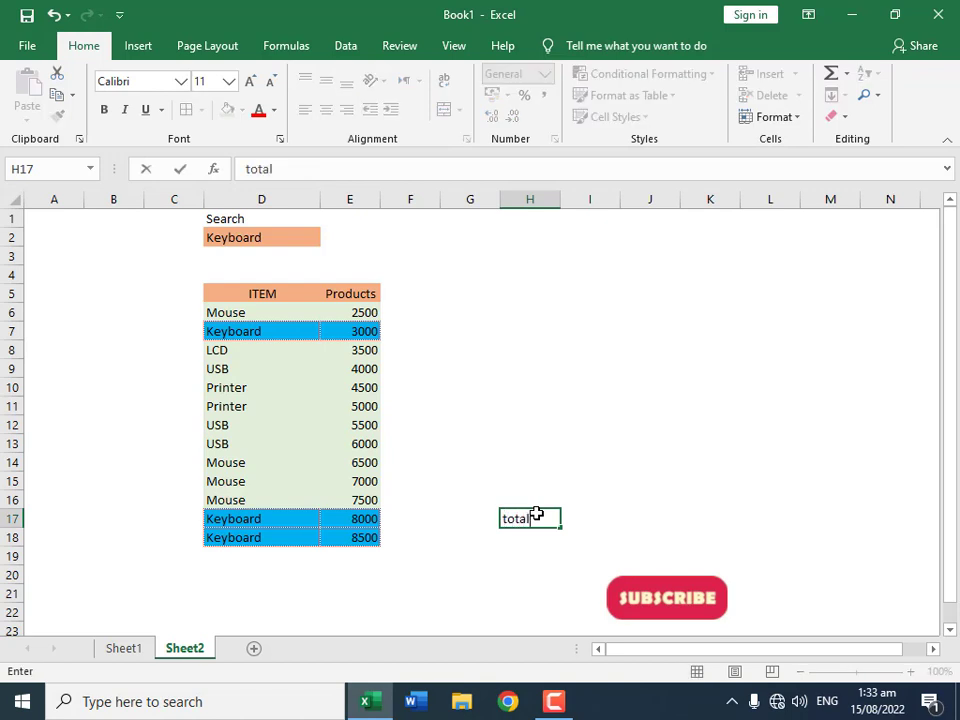
text( of Printer)
key(Return)
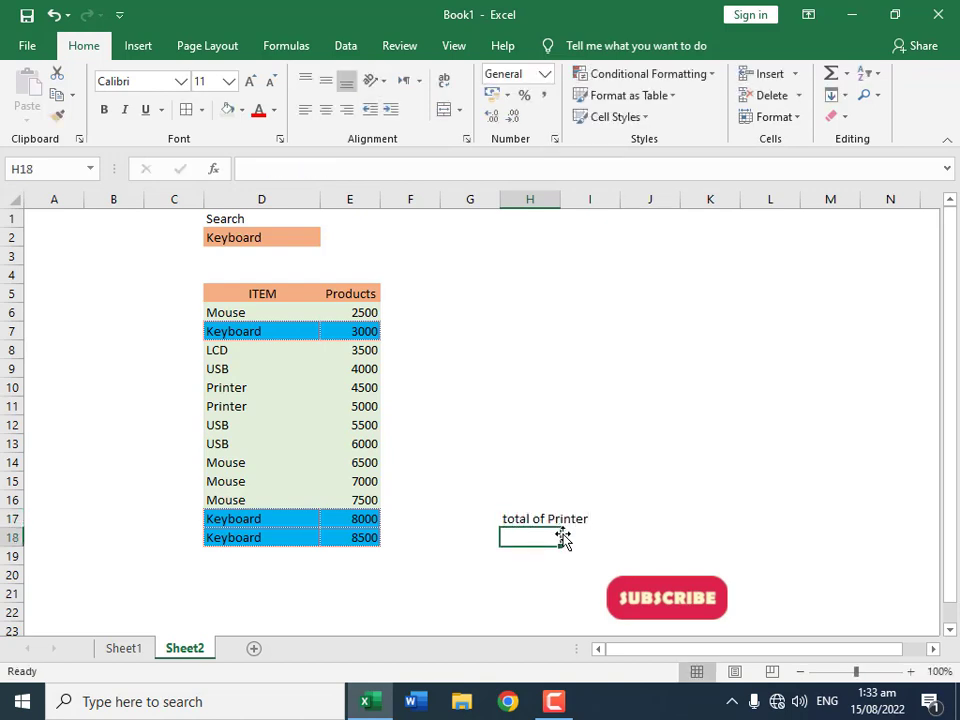
click(574, 520)
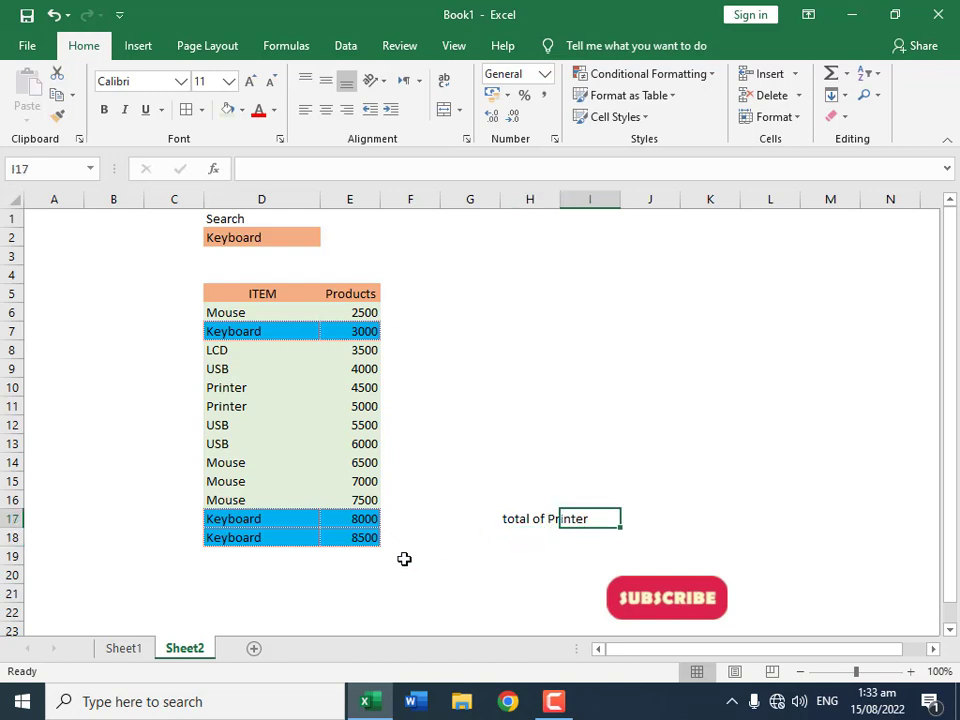
Step: Enter the formula ="Total of" & " " &D2 in cell D20 to build a label from the search term
click(292, 570)
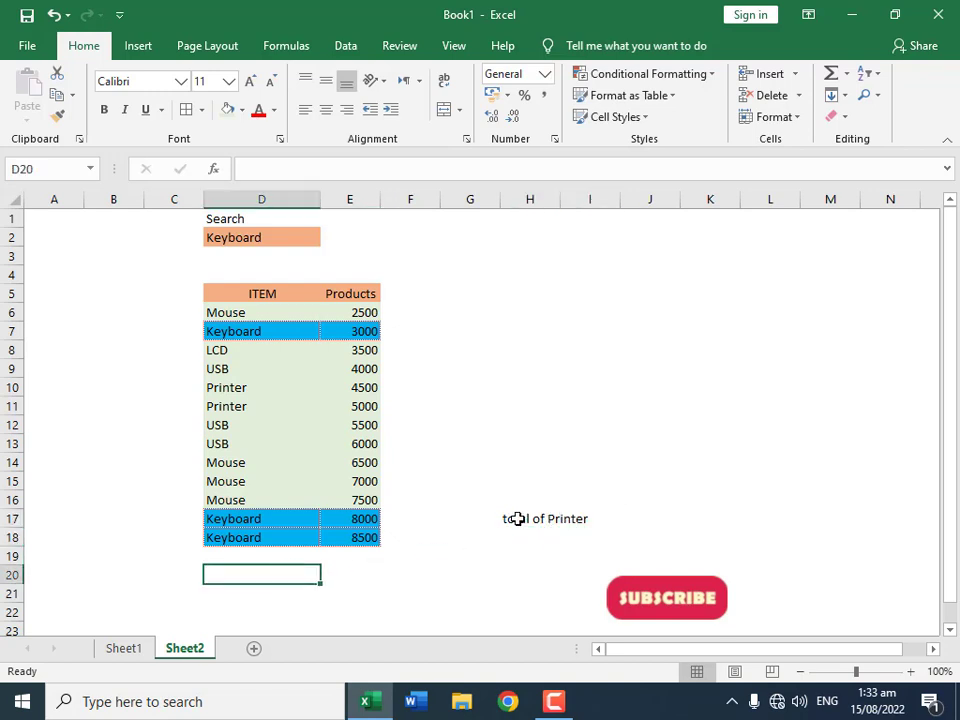
text(="T)
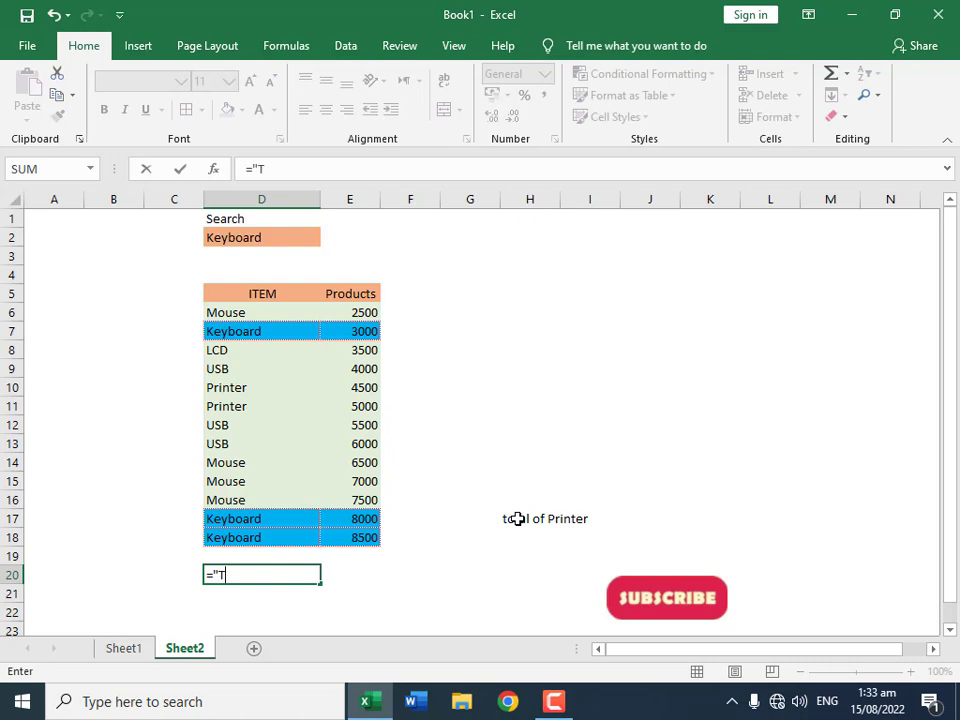
text(otal of)
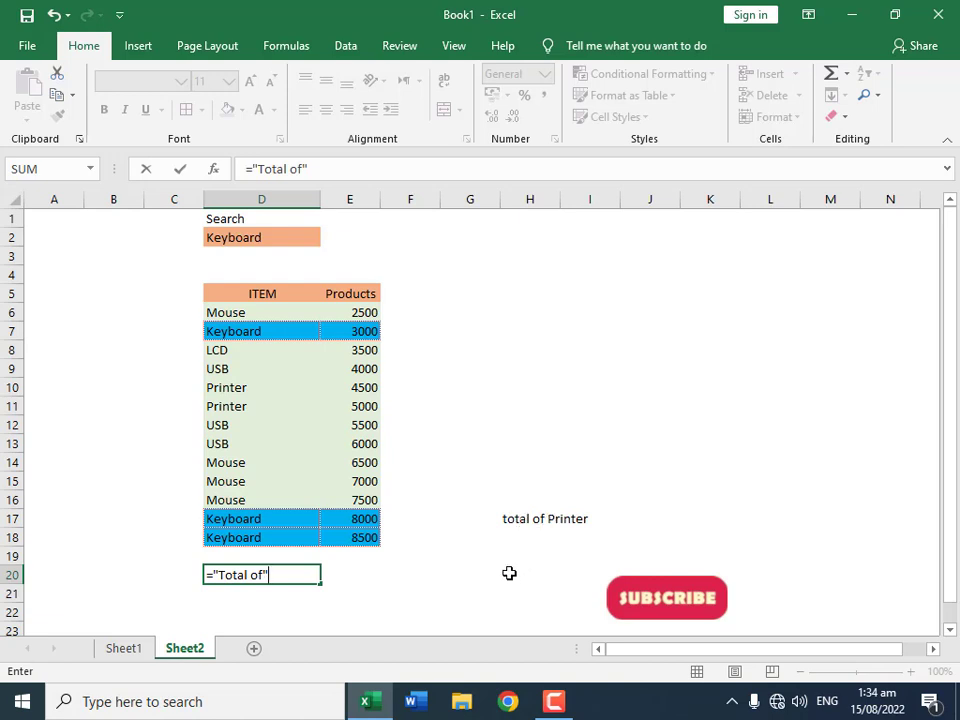
text(" & " " &)
click(289, 241)
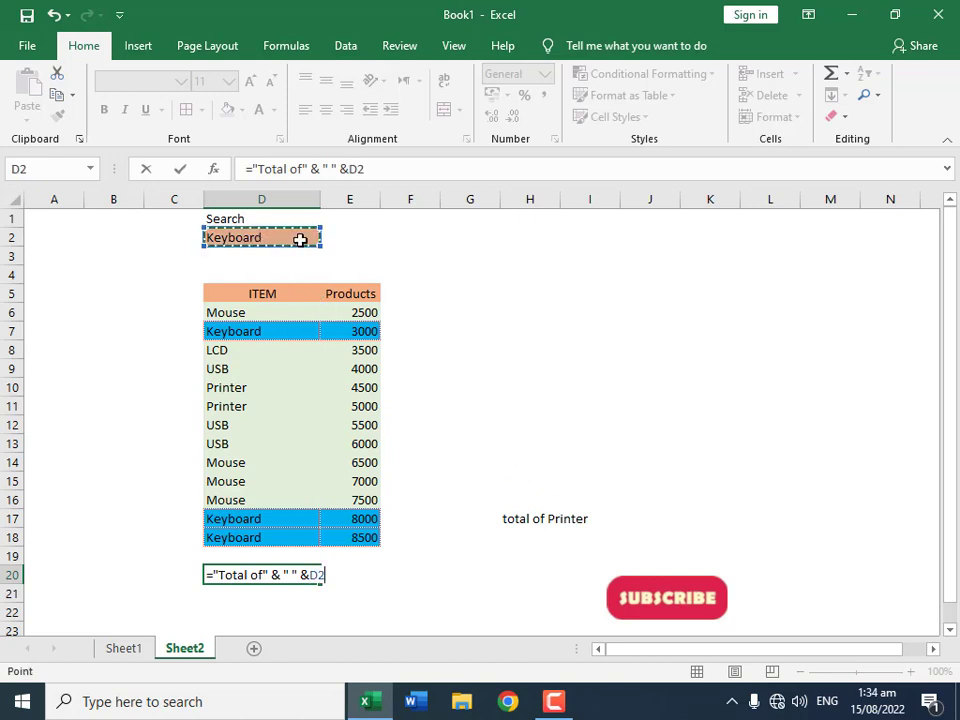
key(Return)
click(292, 579)
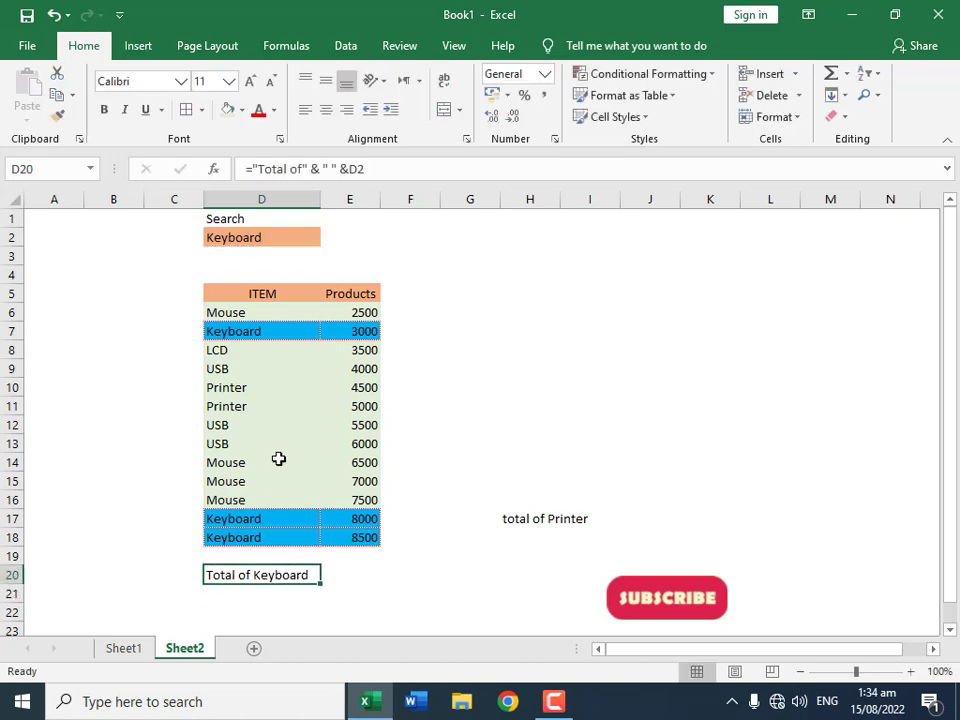
Step: Test the label in D20 by setting the search cell D2 to LCD and then to USB
click(261, 239)
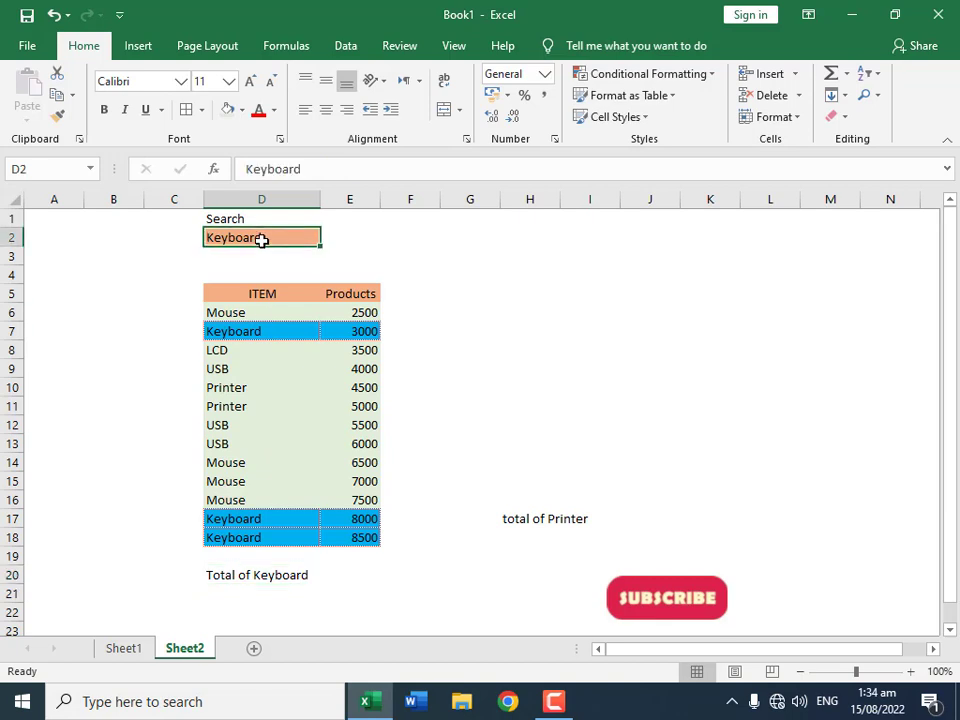
text(LCD)
key(Return)
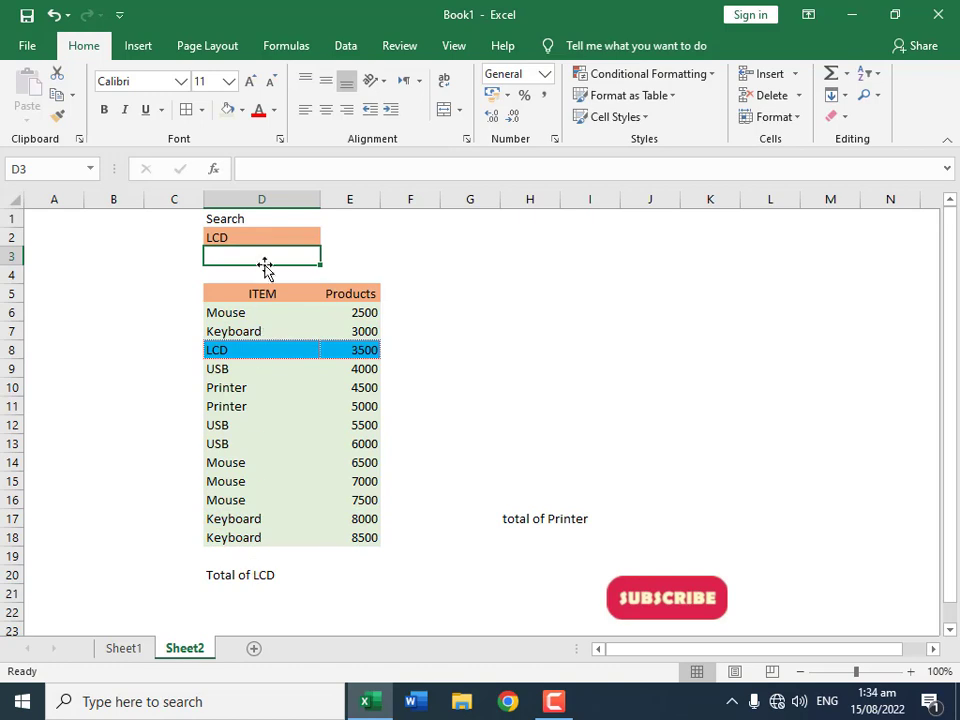
click(260, 237)
text(USB)
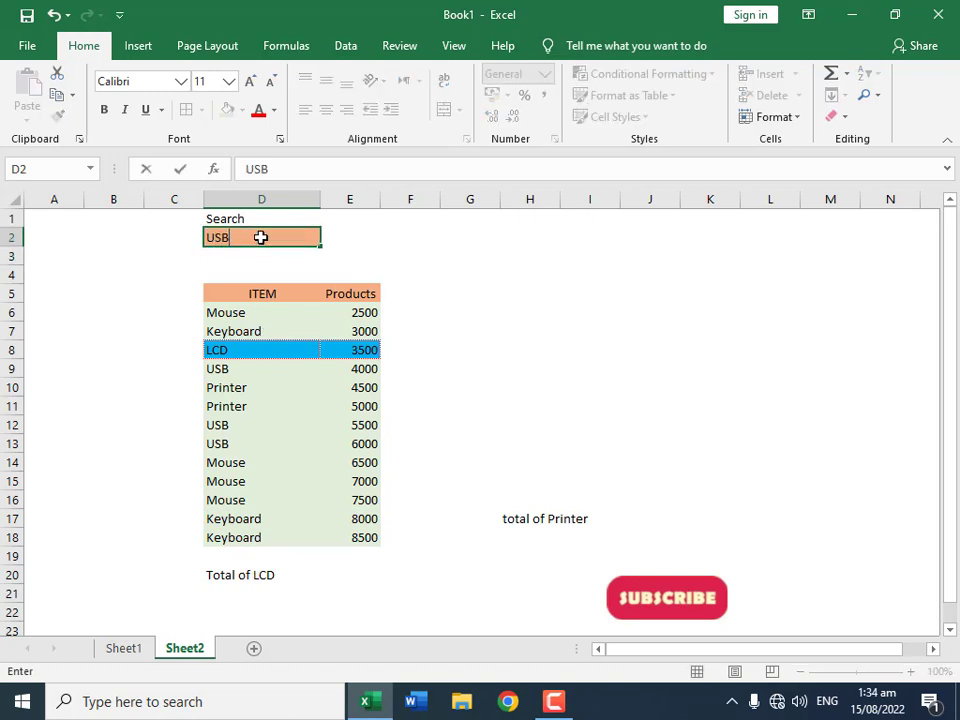
key(Return)
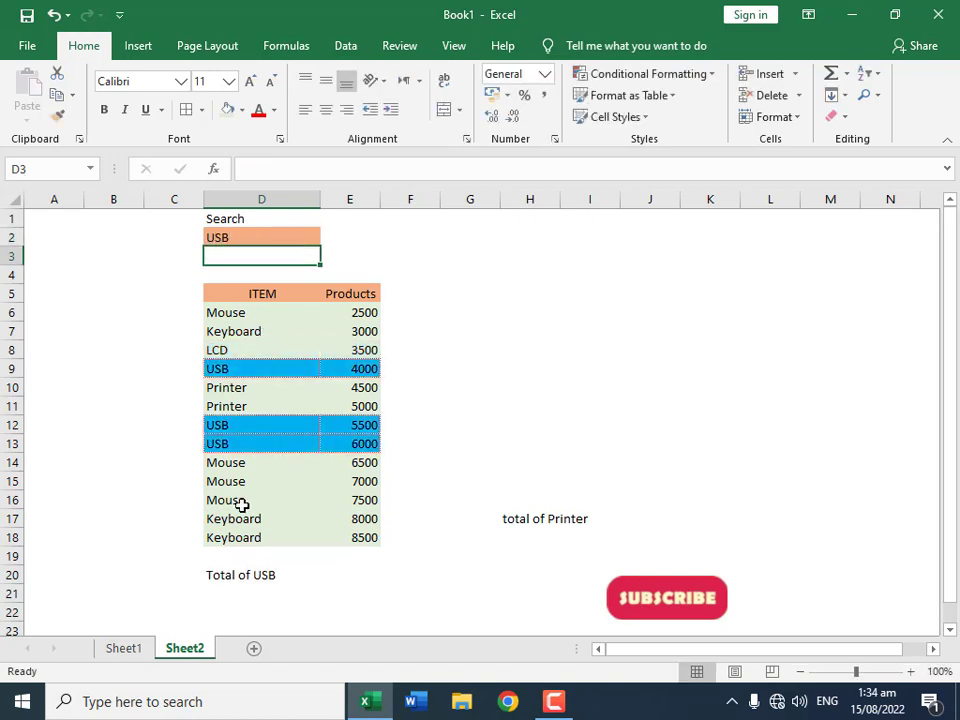
Step: Enter =SUMIF(D6:D18, D2, E6:E18) in cell E20 to total the searched item's values
click(354, 574)
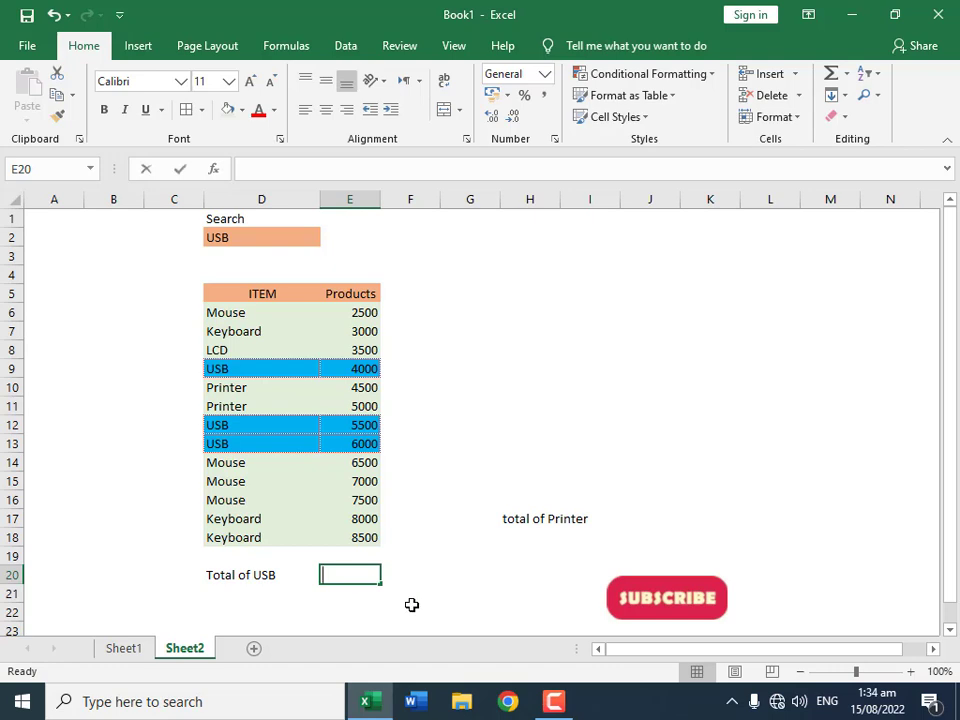
text(=su)
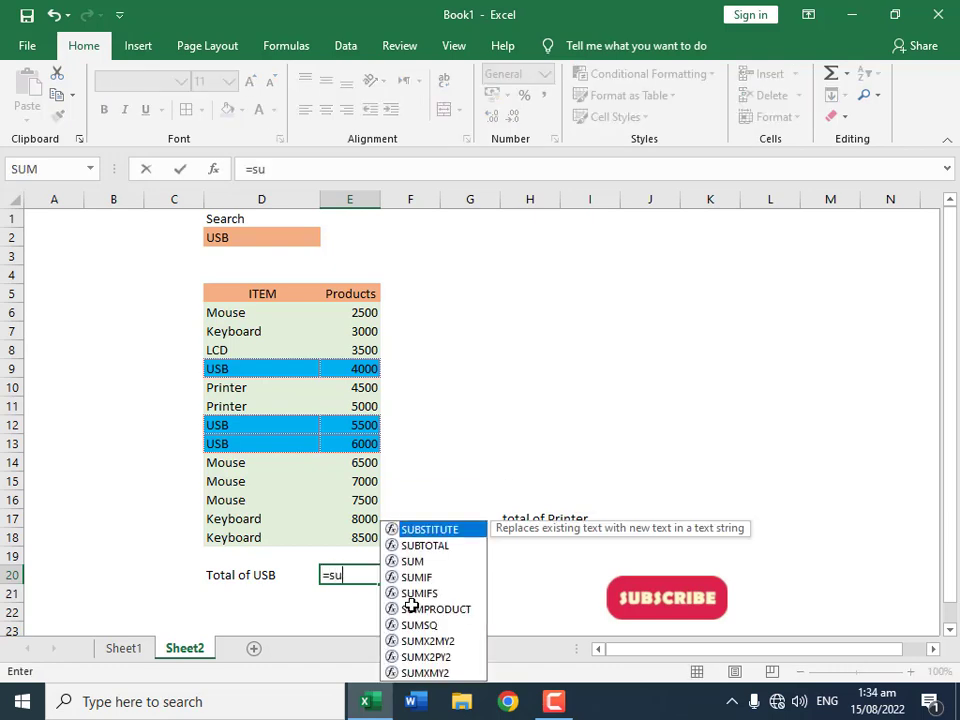
text(mif()
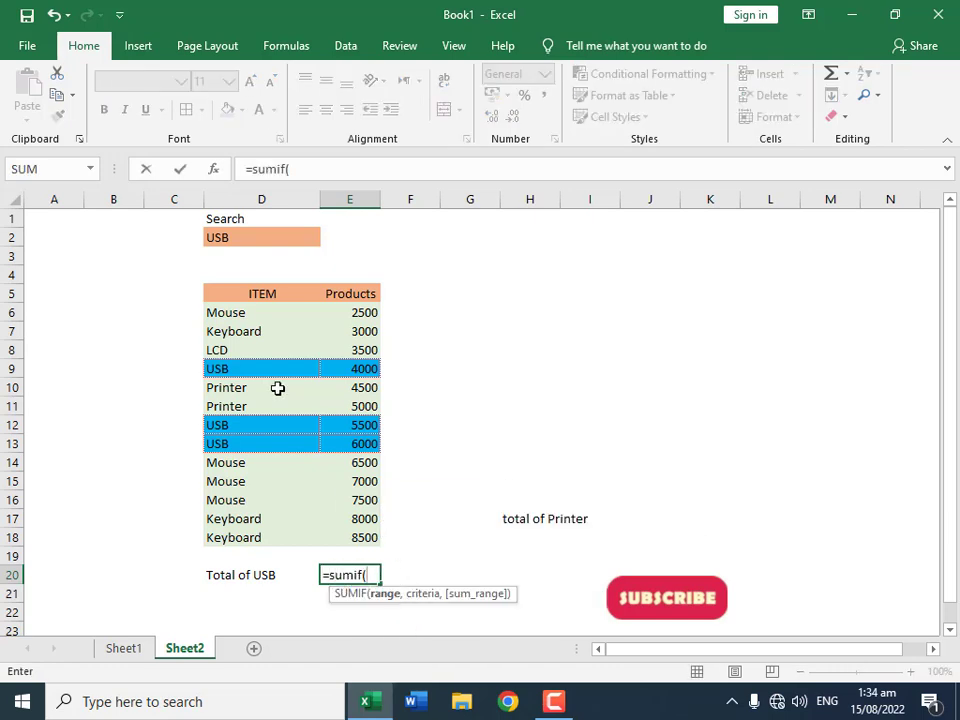
drag(236, 308, 230, 524)
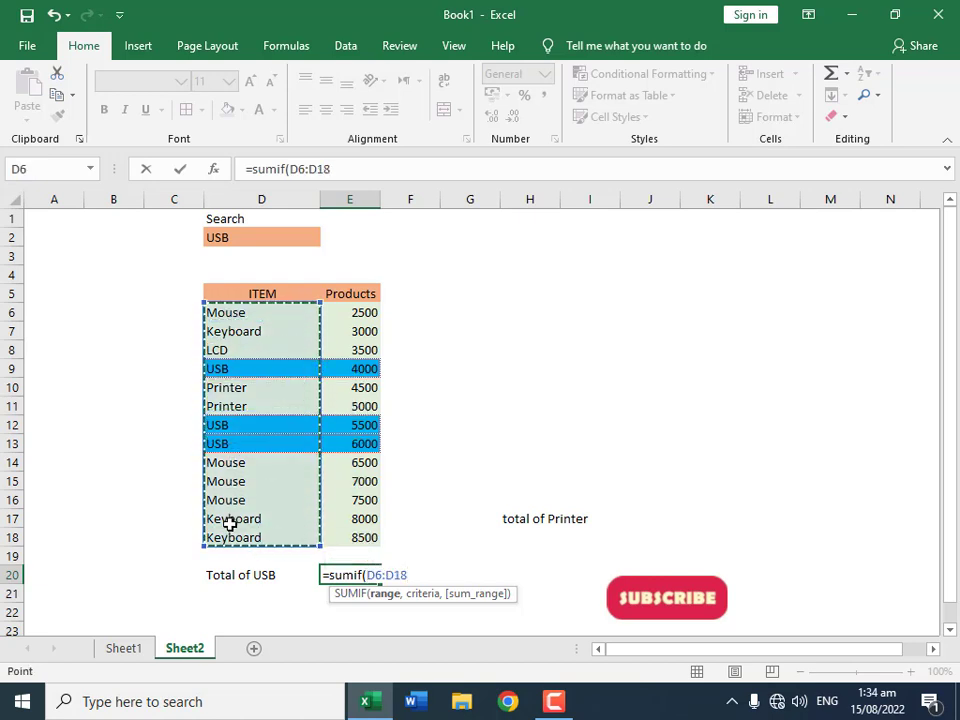
text(,)
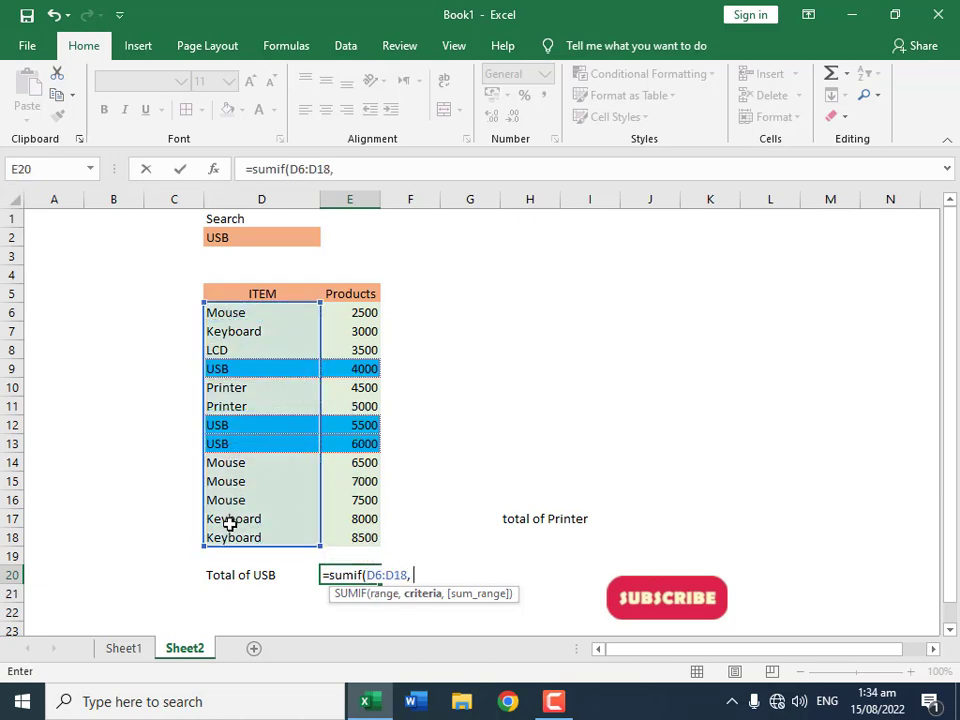
click(251, 240)
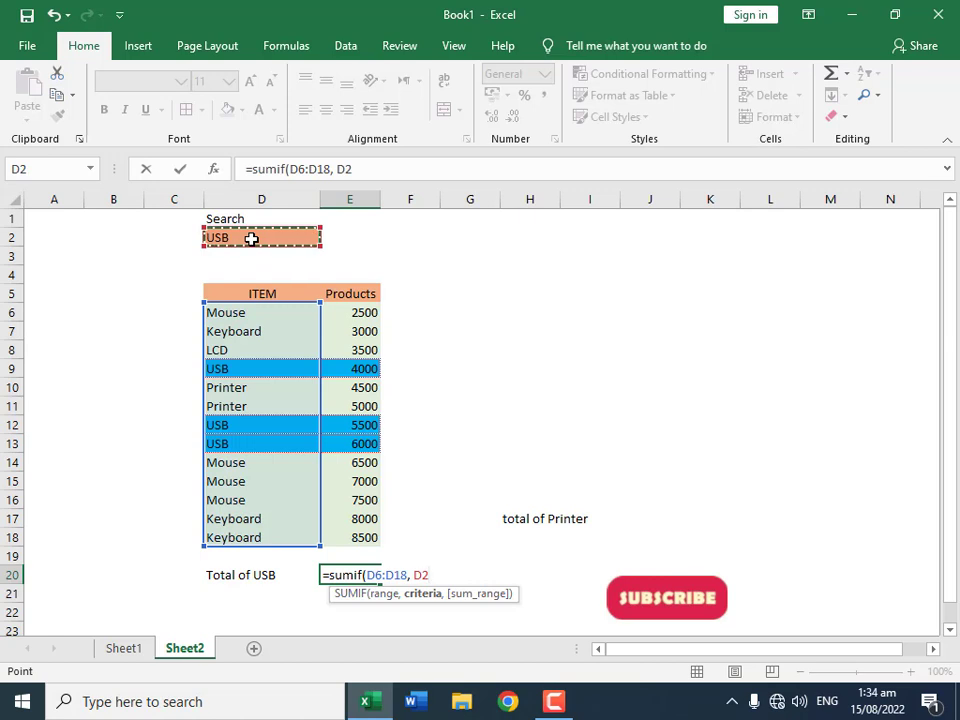
text(,)
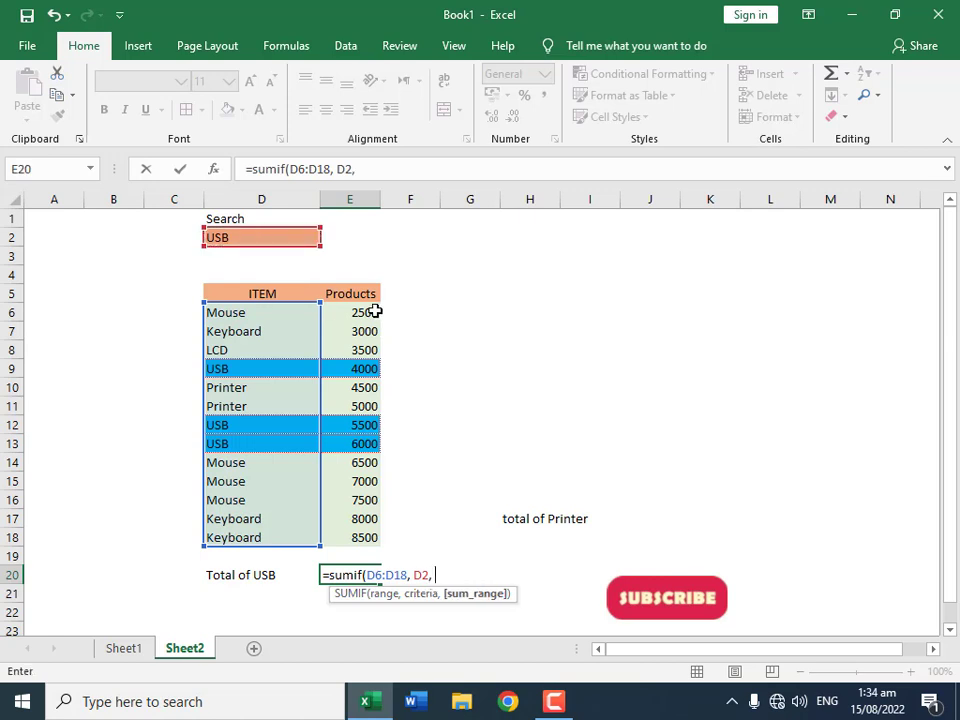
drag(373, 311, 368, 540)
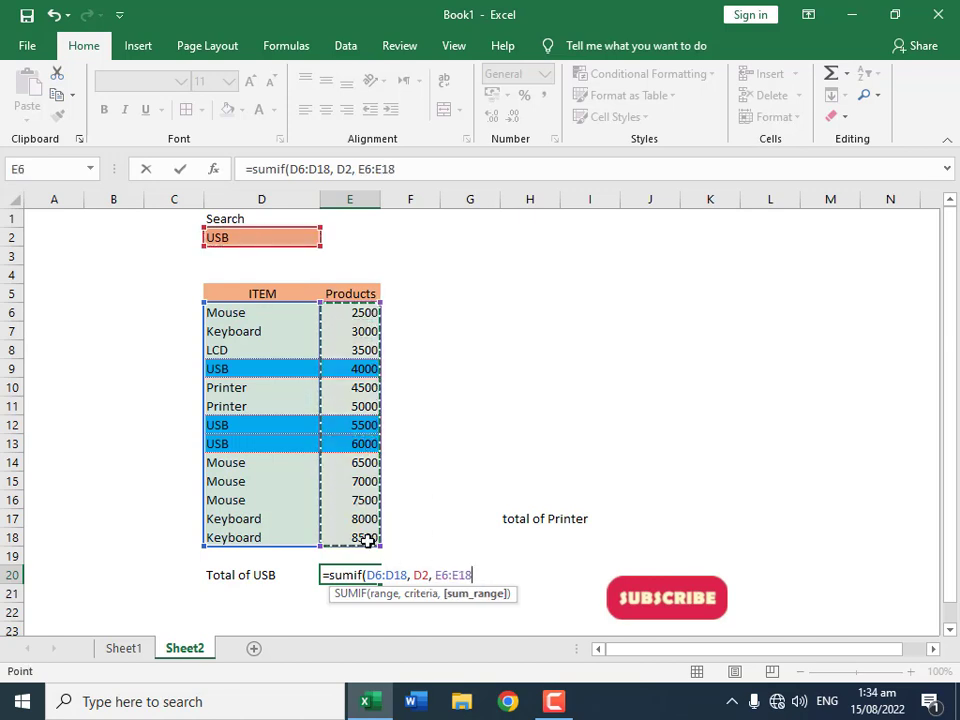
key(Return)
click(366, 577)
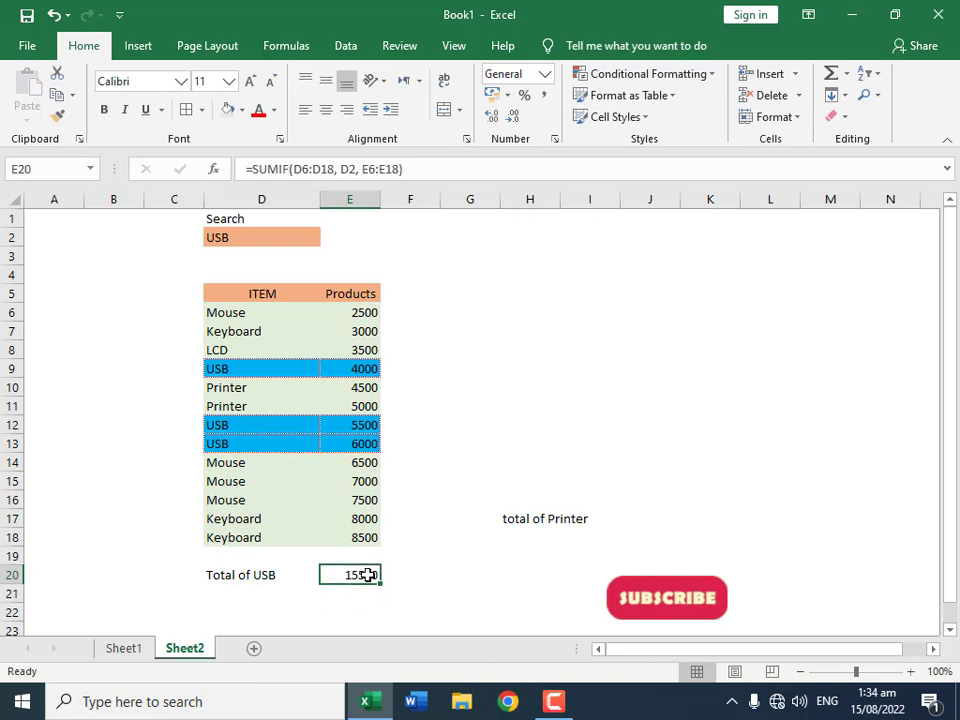
Step: Apply All Borders to the total label and its value in D20:E20
drag(253, 574, 350, 575)
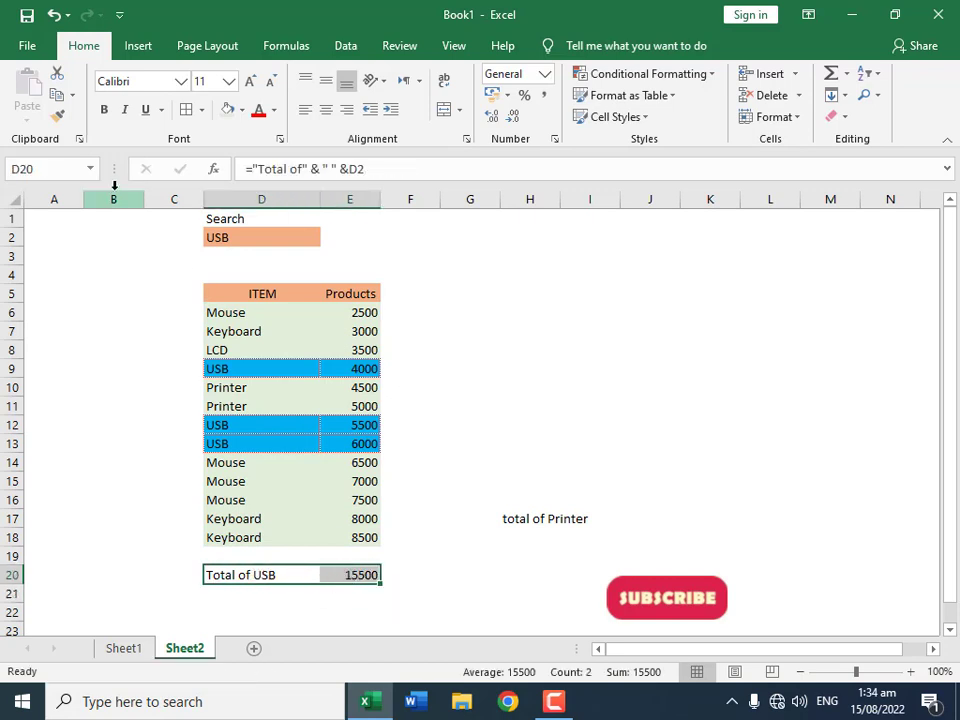
click(204, 110)
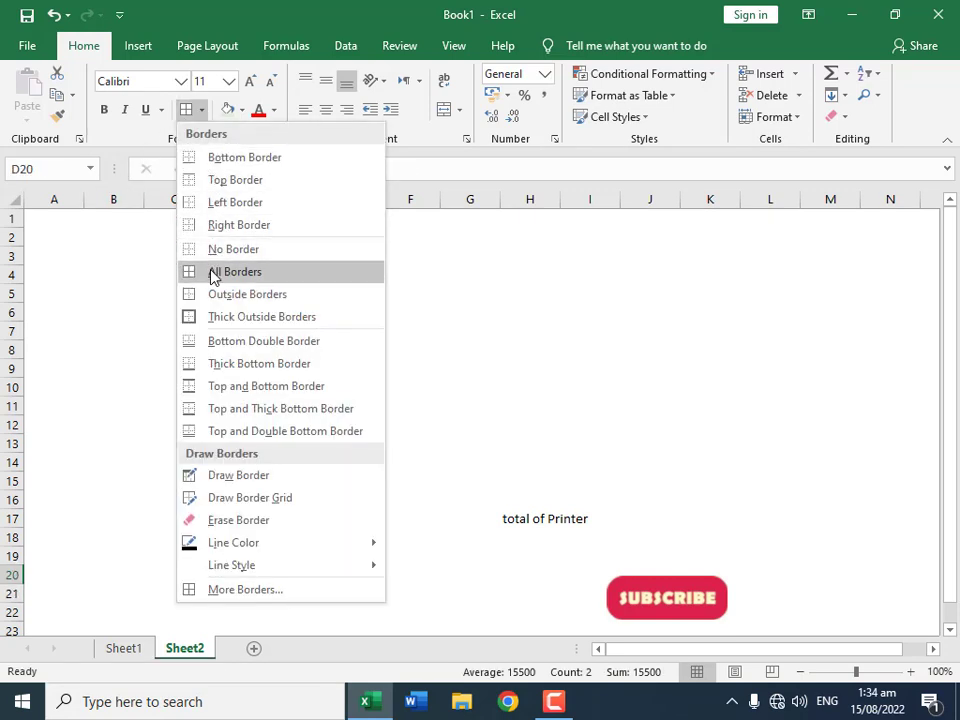
click(220, 270)
click(250, 601)
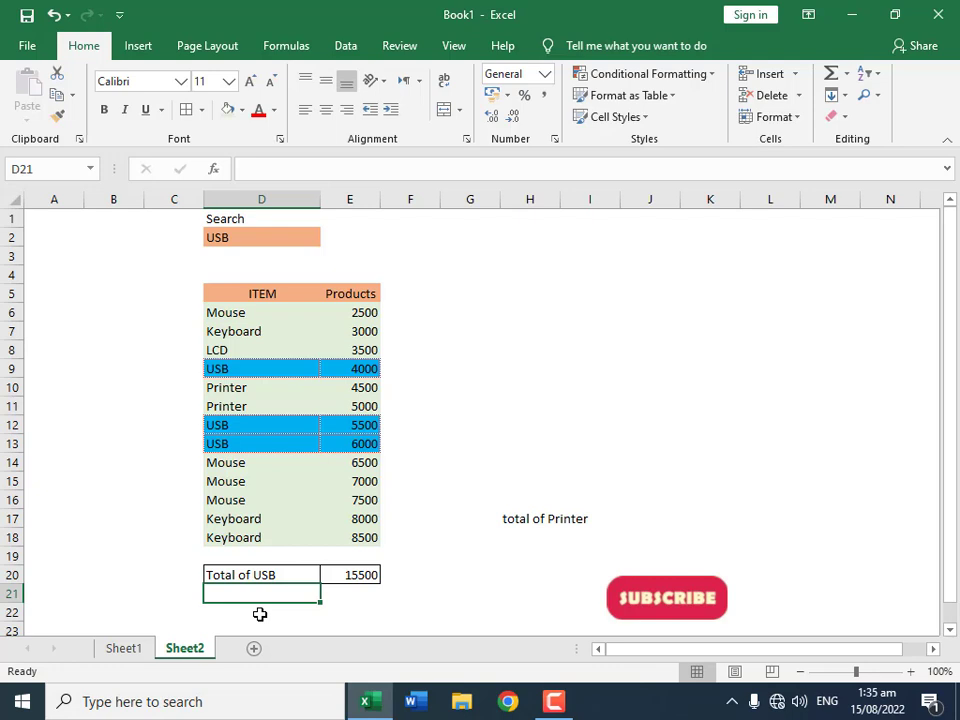
Step: Enter the sample label "Total USB Sold" in cell H20
click(523, 576)
text(No)
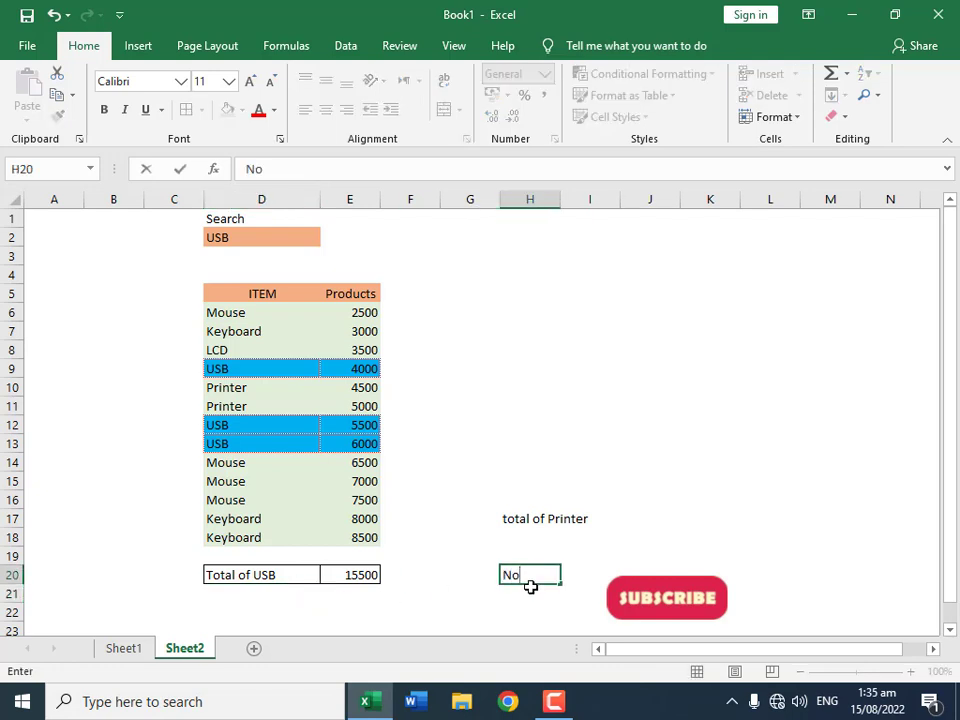
key(BackSpace)
key(BackSpace)
text(Total USB)
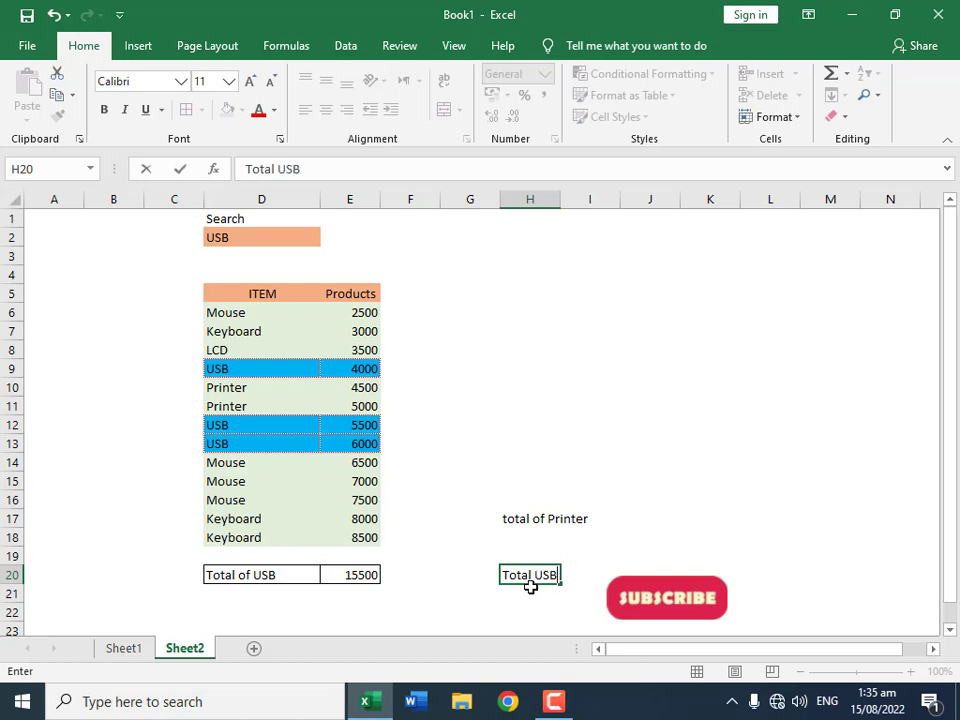
text( Sold)
key(Return)
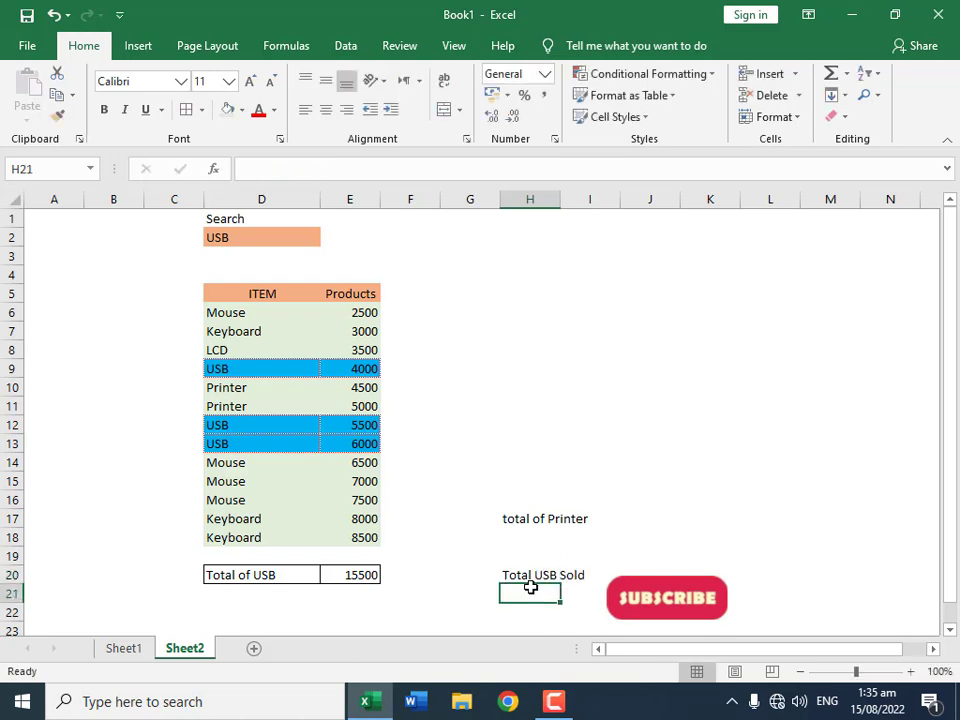
Step: Enter the formula ="Total" & " " & D2 & " " & "Sold" in cell D21 as a label for the sold count
click(267, 601)
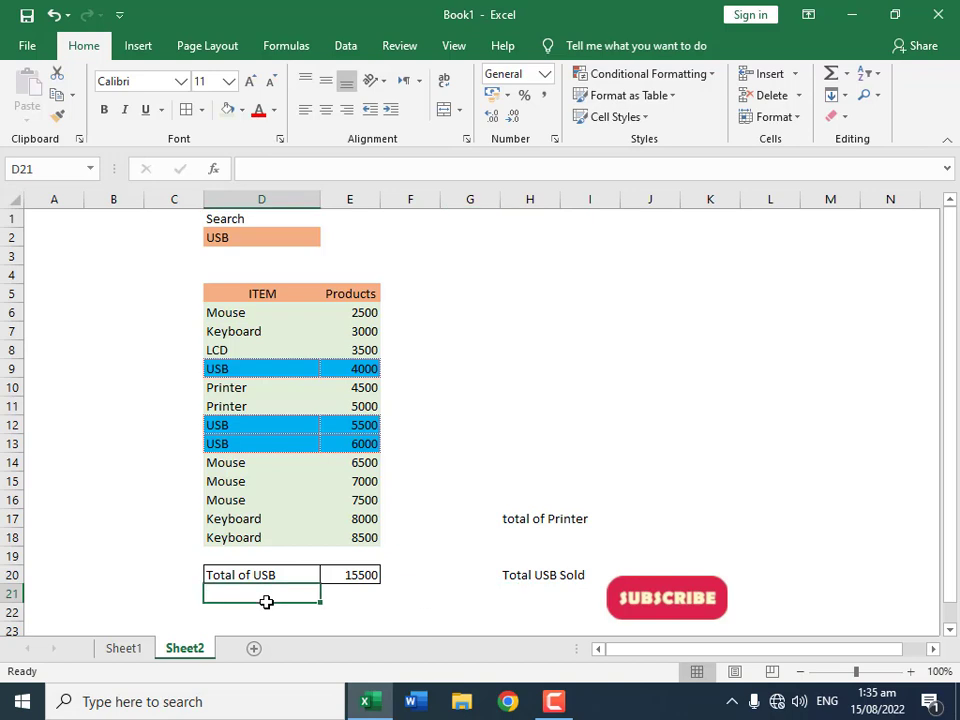
text(="T)
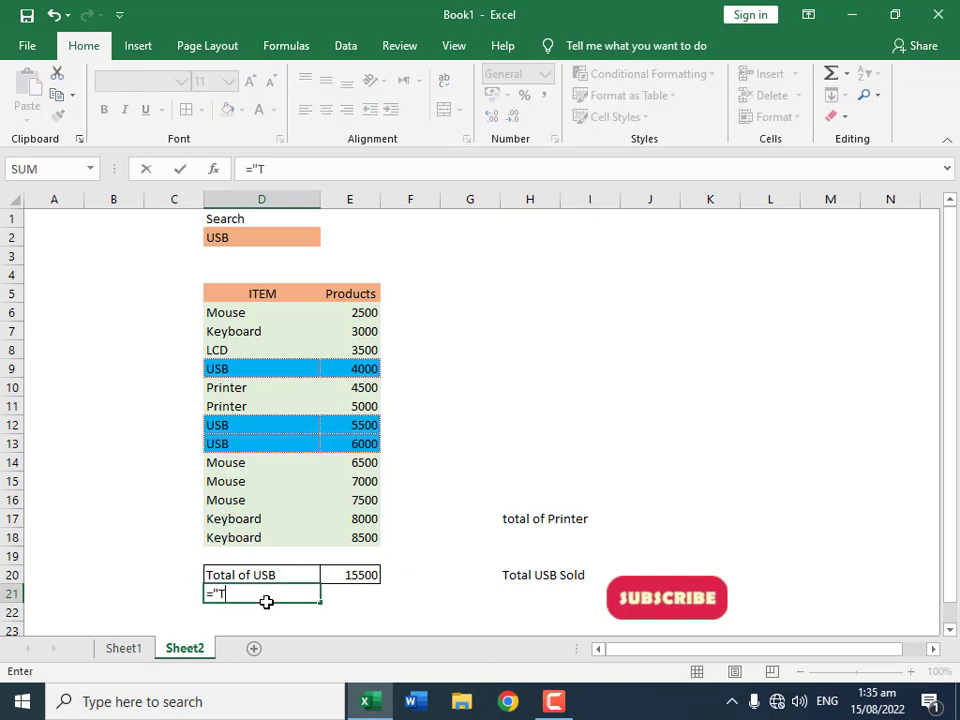
text(otal" &)
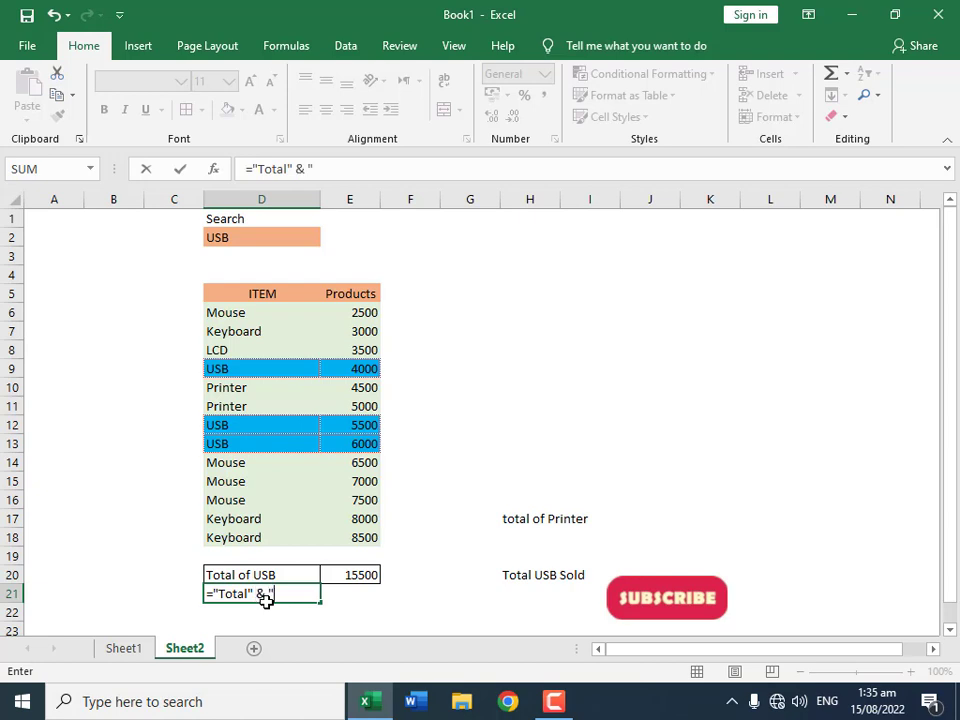
text( " " &)
click(240, 236)
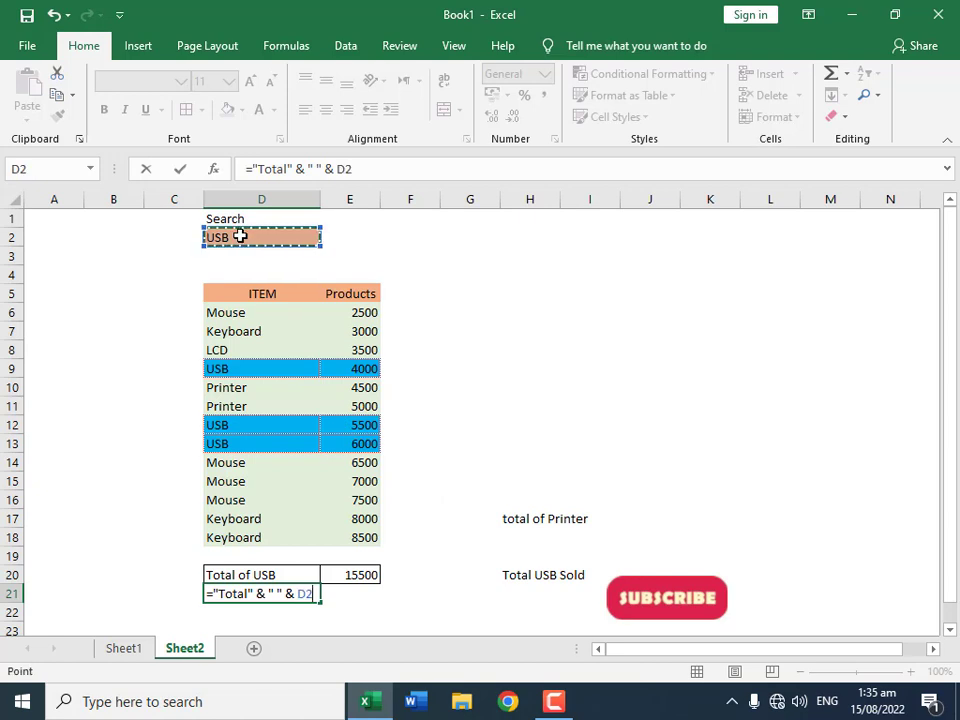
text(&)
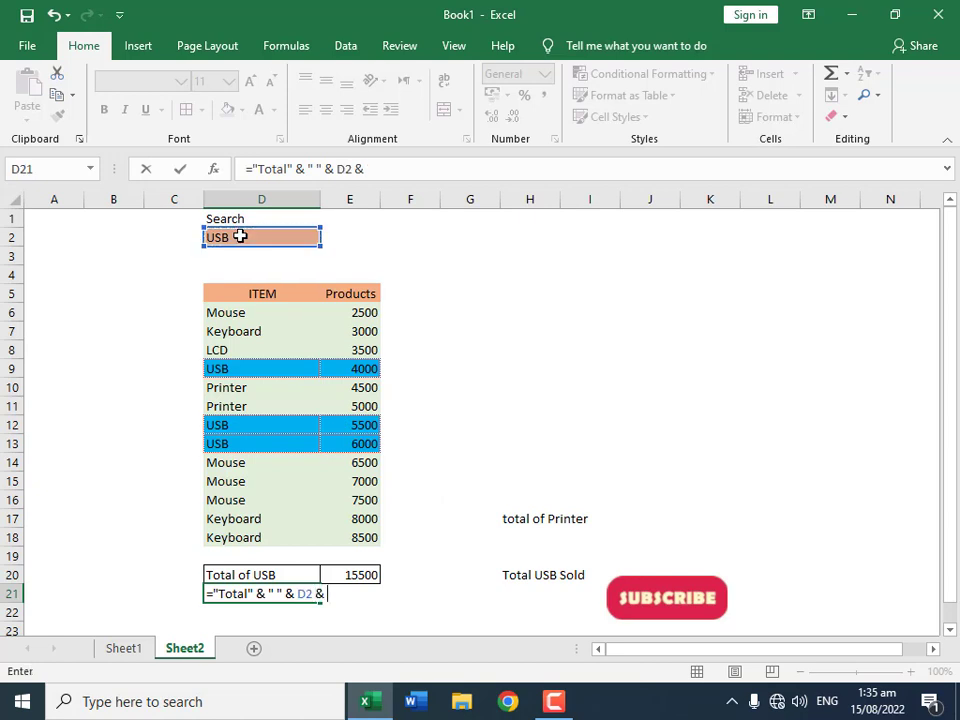
text( " " & "Sold")
key(Return)
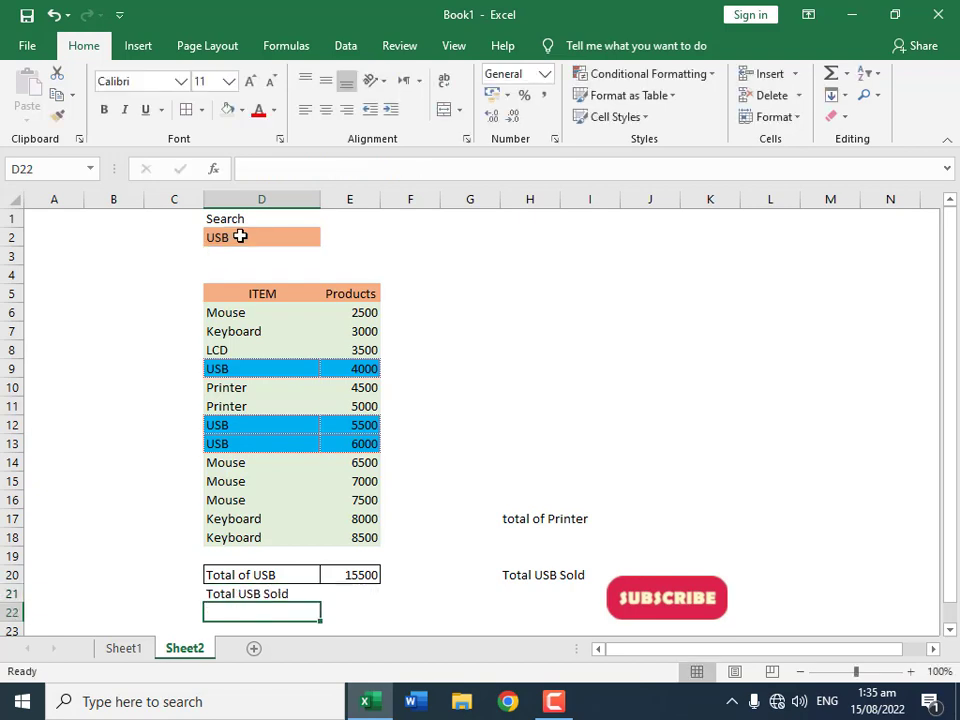
key(Up)
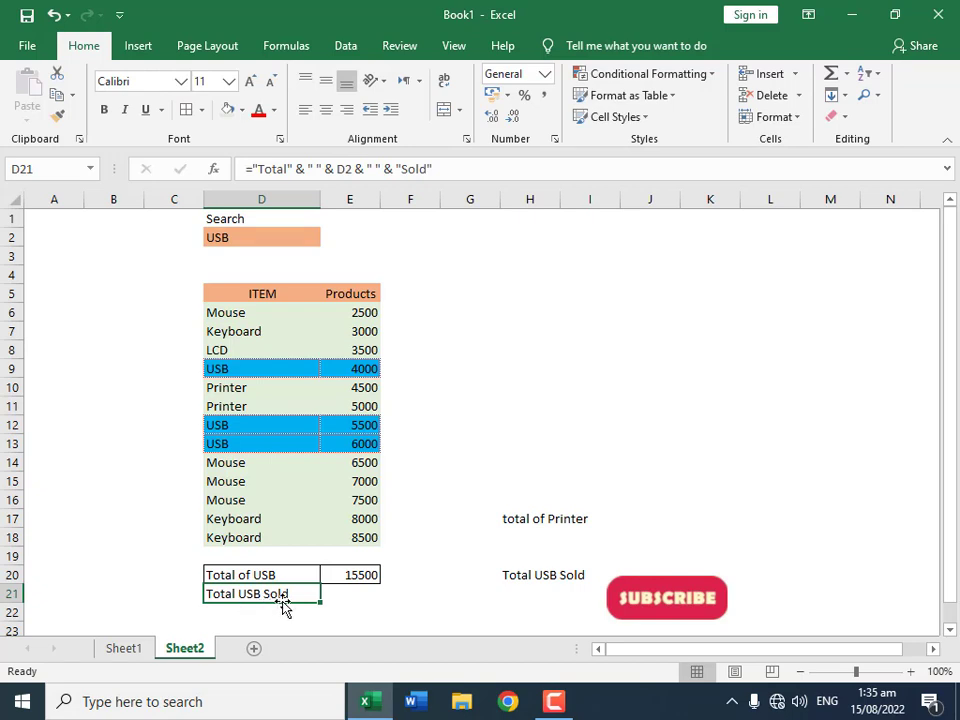
Step: Enter =COUNTIF(D6:D18,D2) in cell E21 to count the searched item's entries
click(343, 597)
text(=)
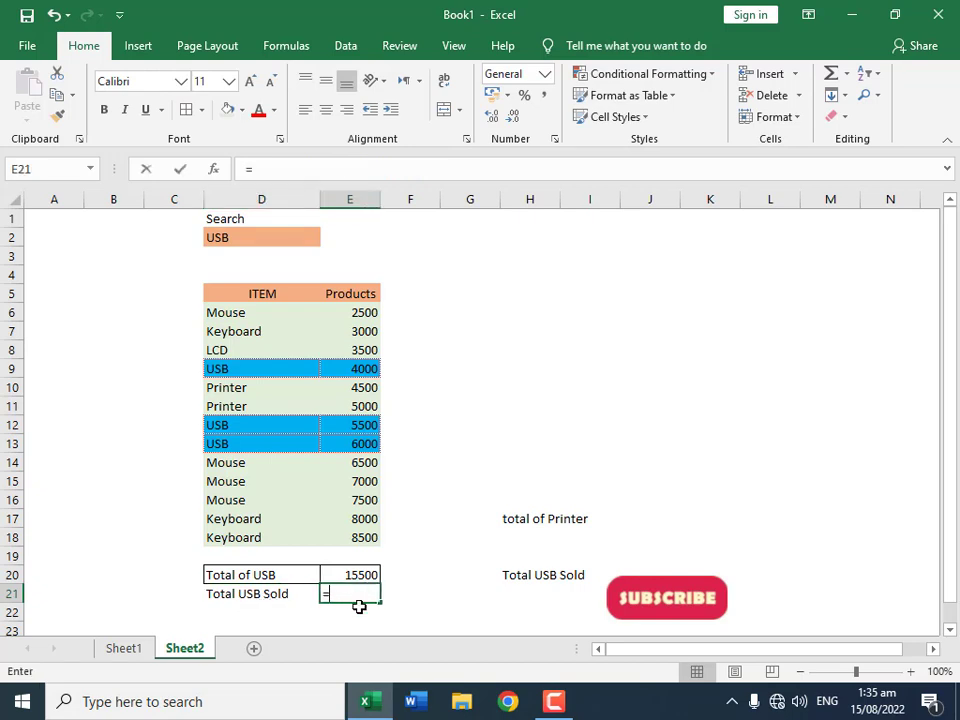
text(counif)
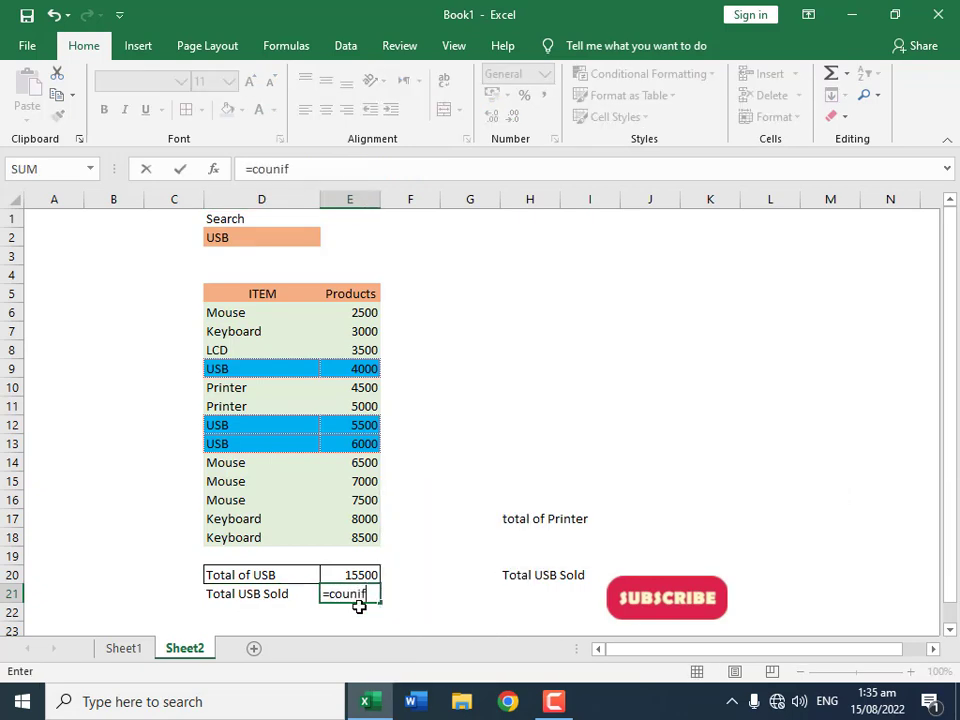
key(BackSpace)
key(BackSpace)
text(t)
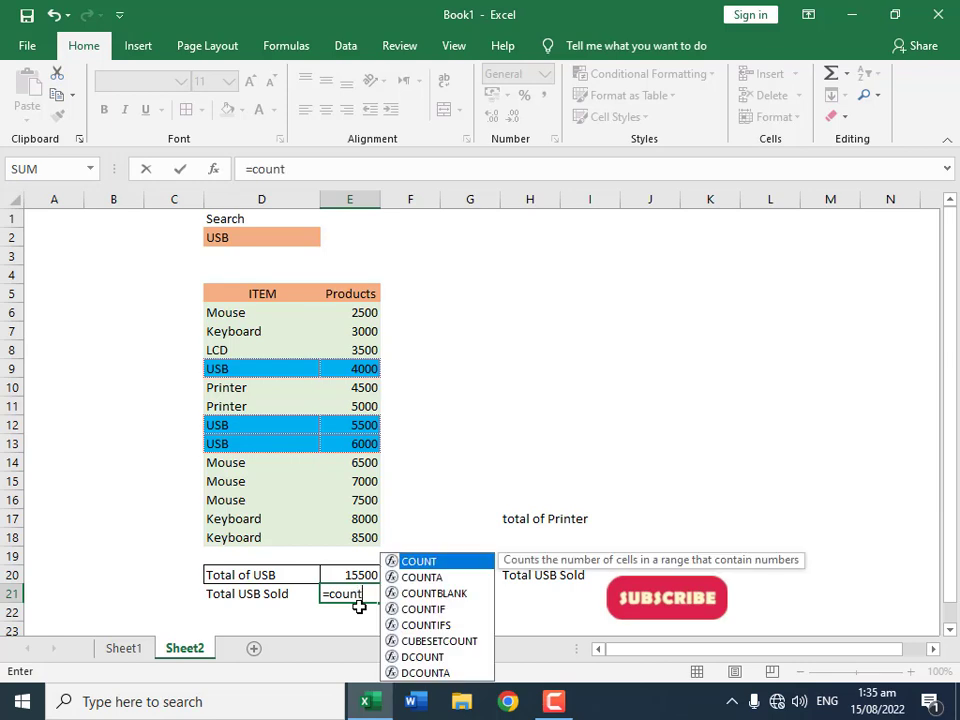
text(if()
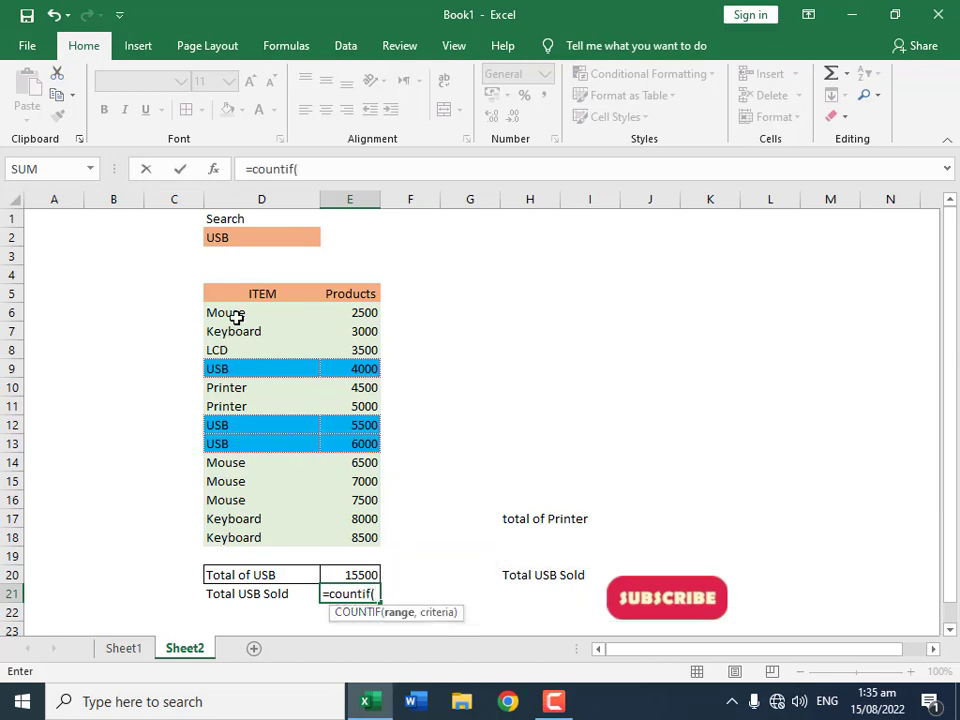
drag(230, 312, 228, 538)
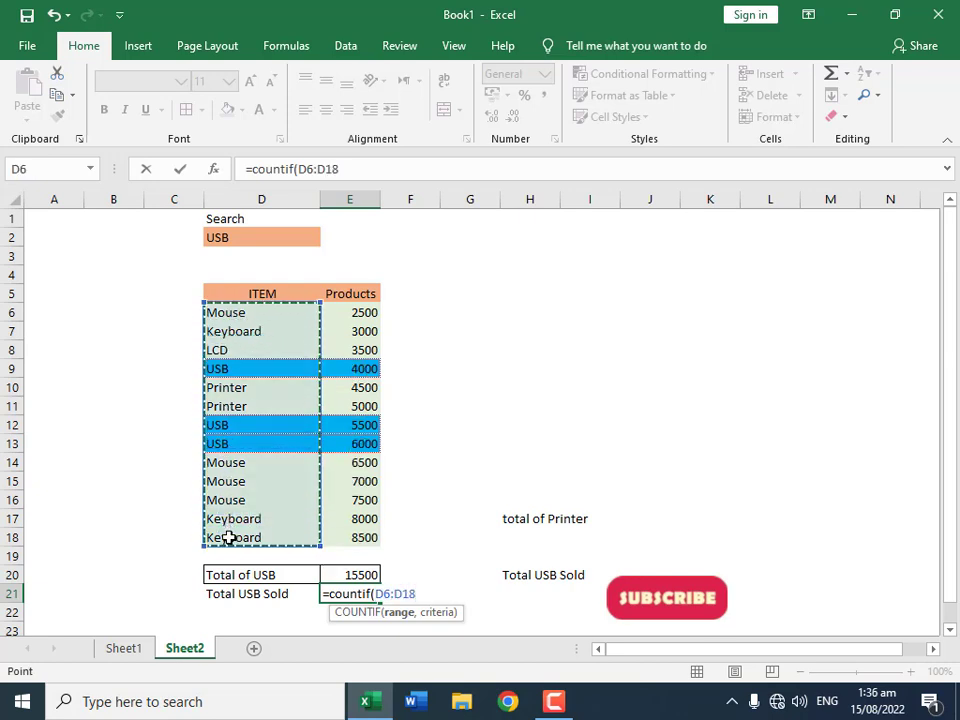
text(,)
click(274, 236)
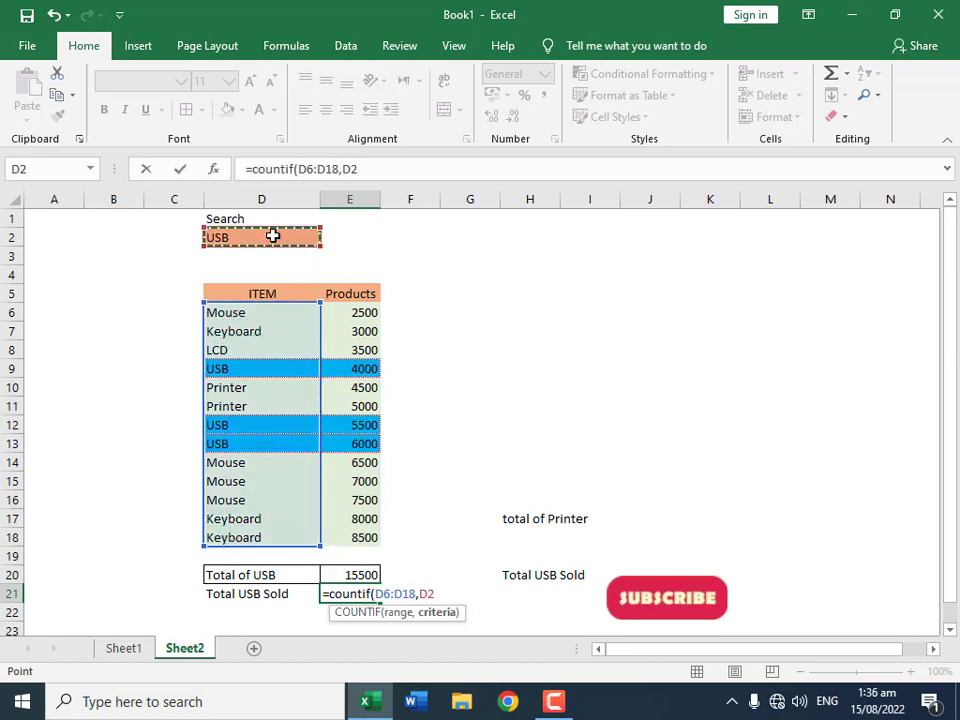
key(Return)
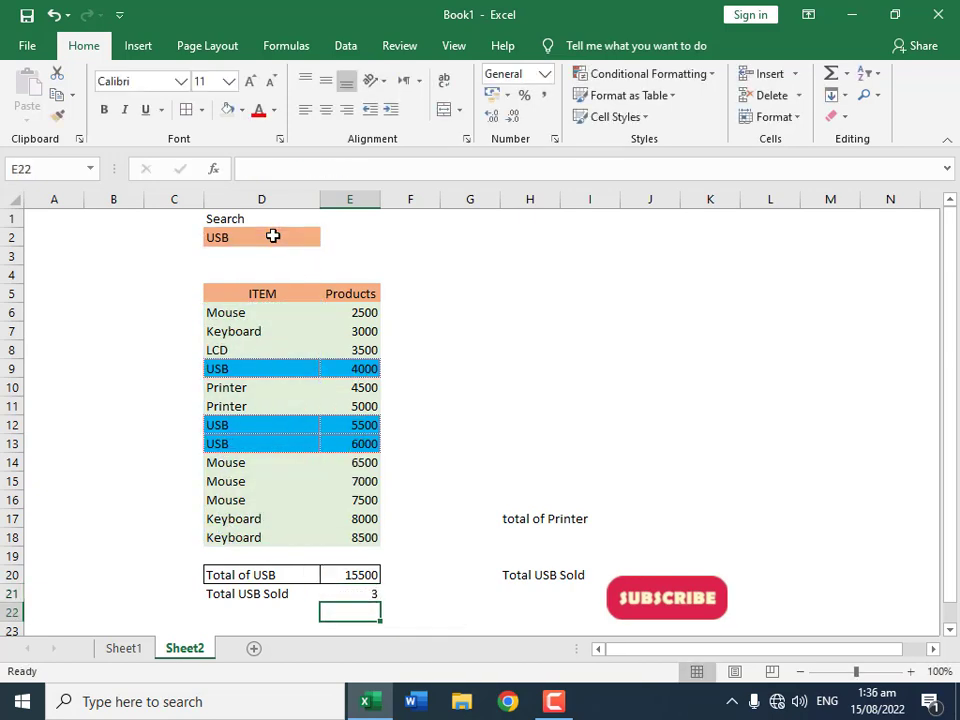
Step: Apply All Borders to the sold-count row D21:E21 and delete the sample labels in H17 and H20
click(356, 589)
drag(246, 594, 346, 594)
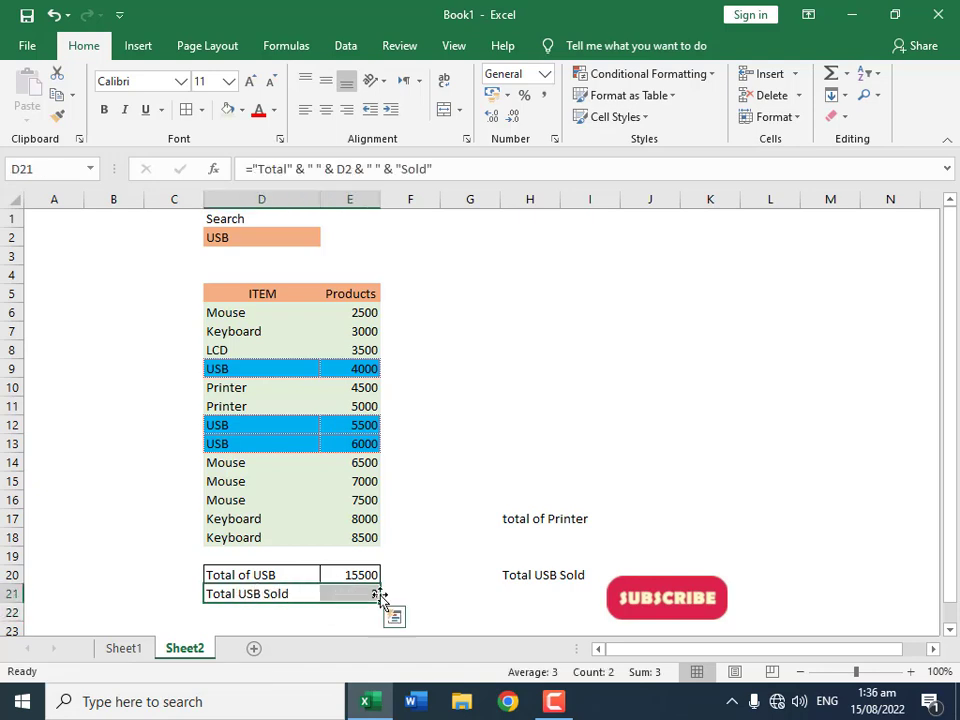
click(446, 588)
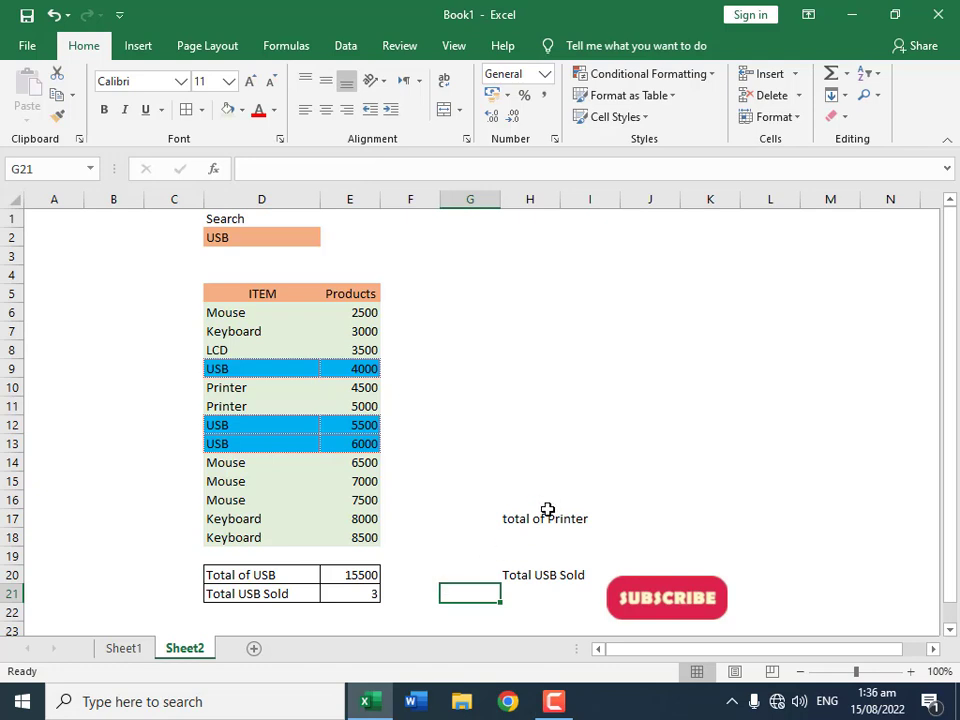
drag(549, 505, 566, 581)
key(Delete)
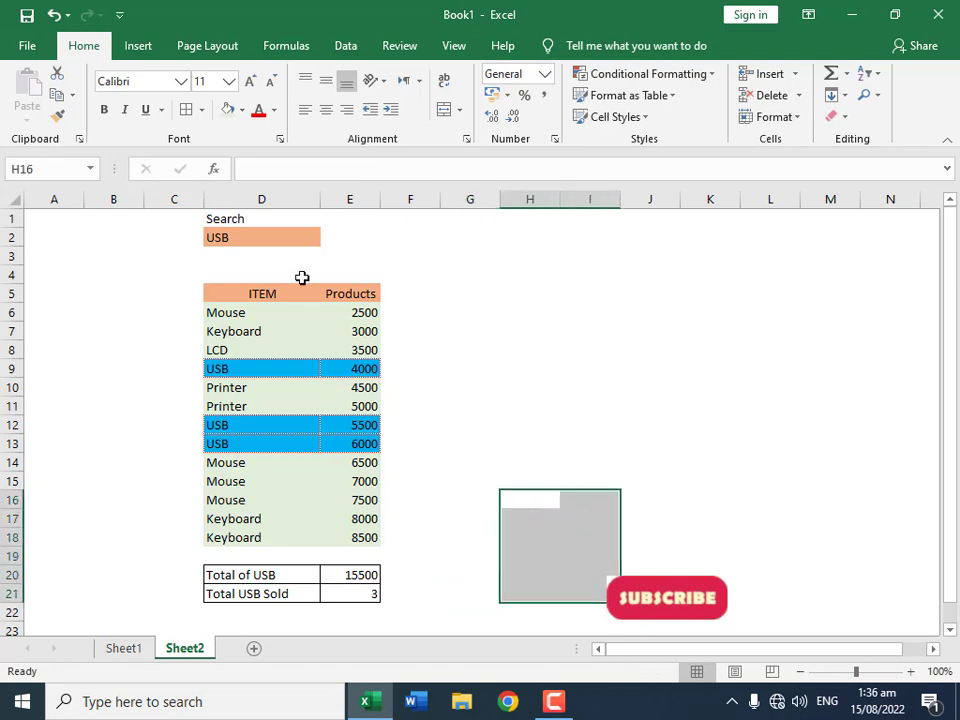
Step: Set the search cell D2 to Mouse and check the label and value formulas in rows 20 and 21
click(272, 240)
text(Mouse)
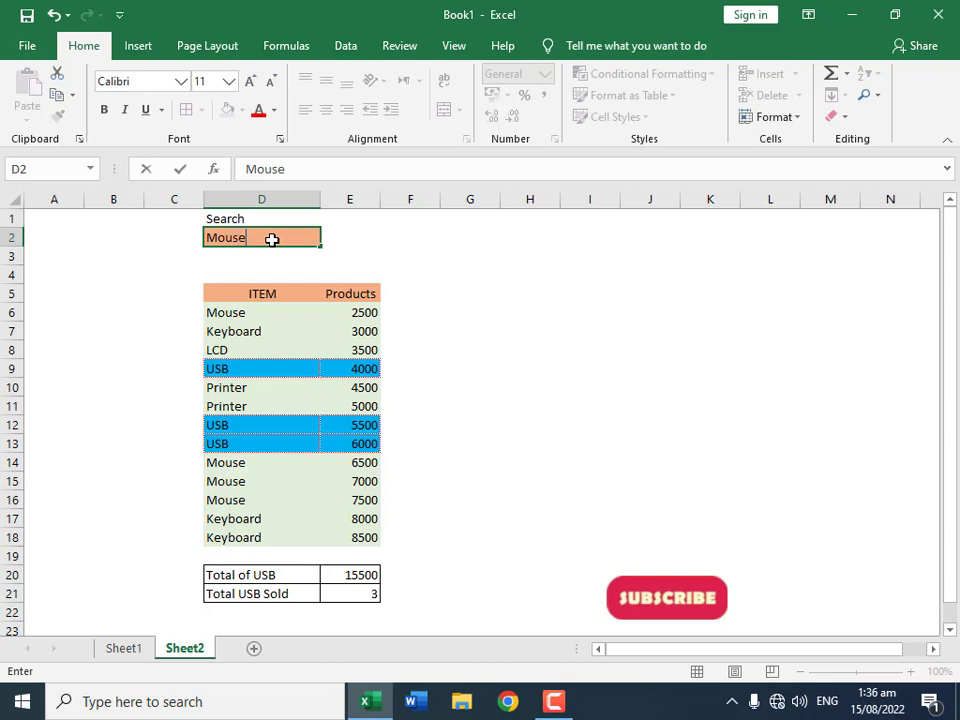
key(Return)
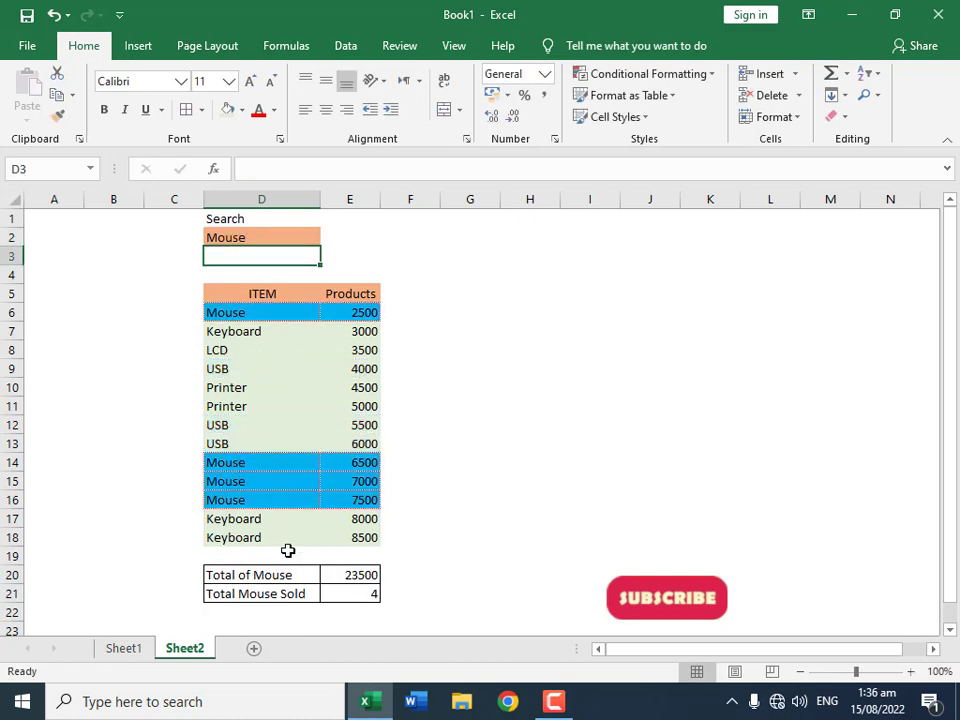
click(312, 575)
click(355, 576)
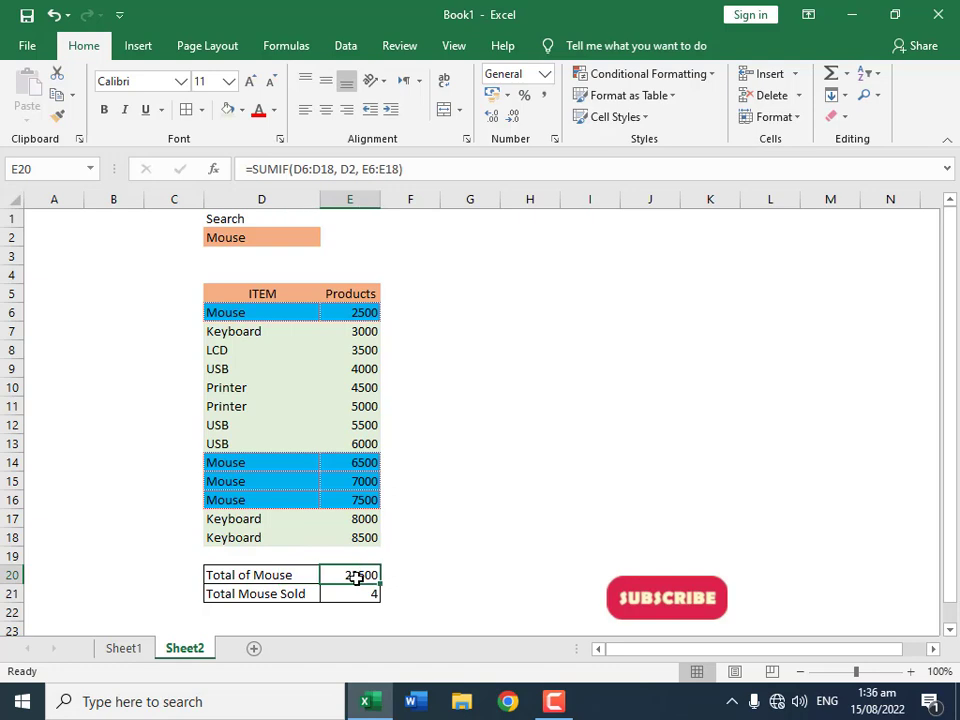
click(261, 595)
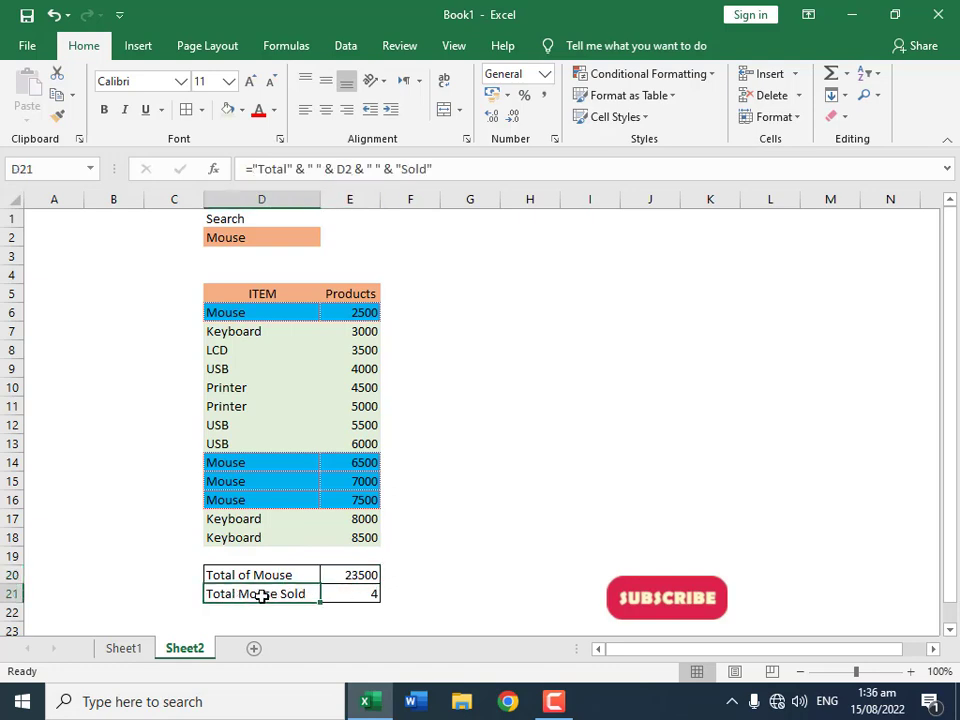
click(354, 594)
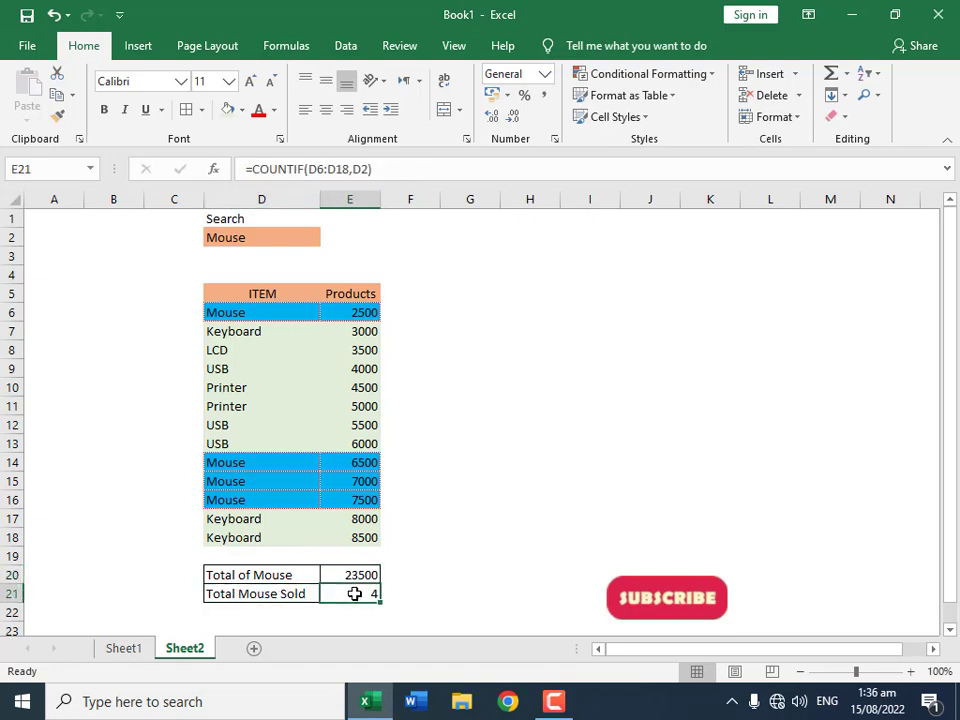
Step: Change the item in cell D9 to Mouse to test the highlighting and totals
click(253, 371)
text(Mouse)
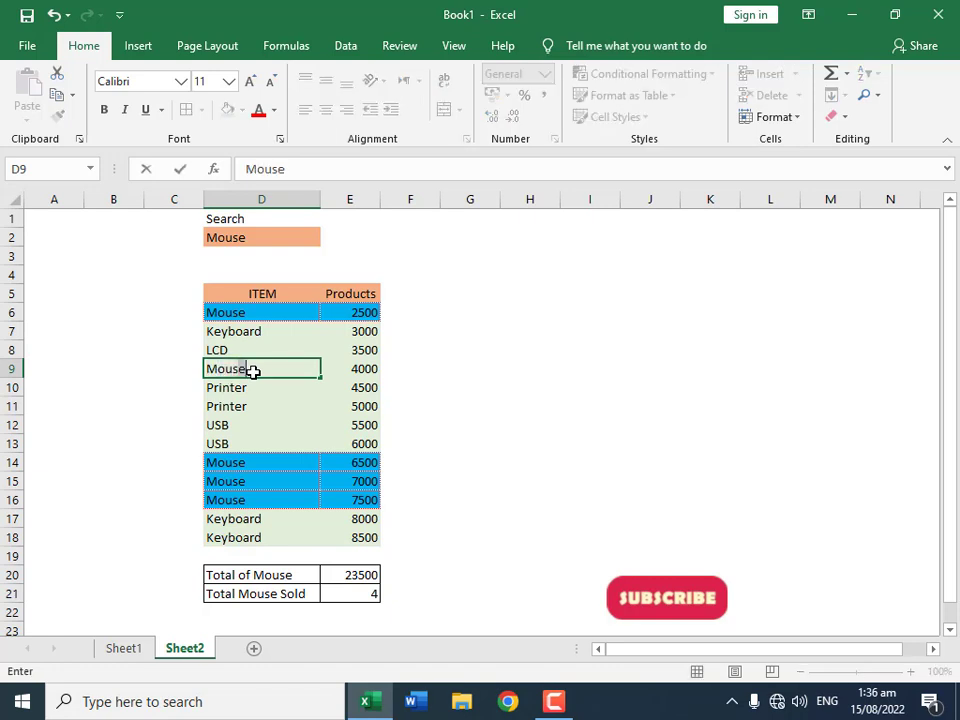
key(Return)
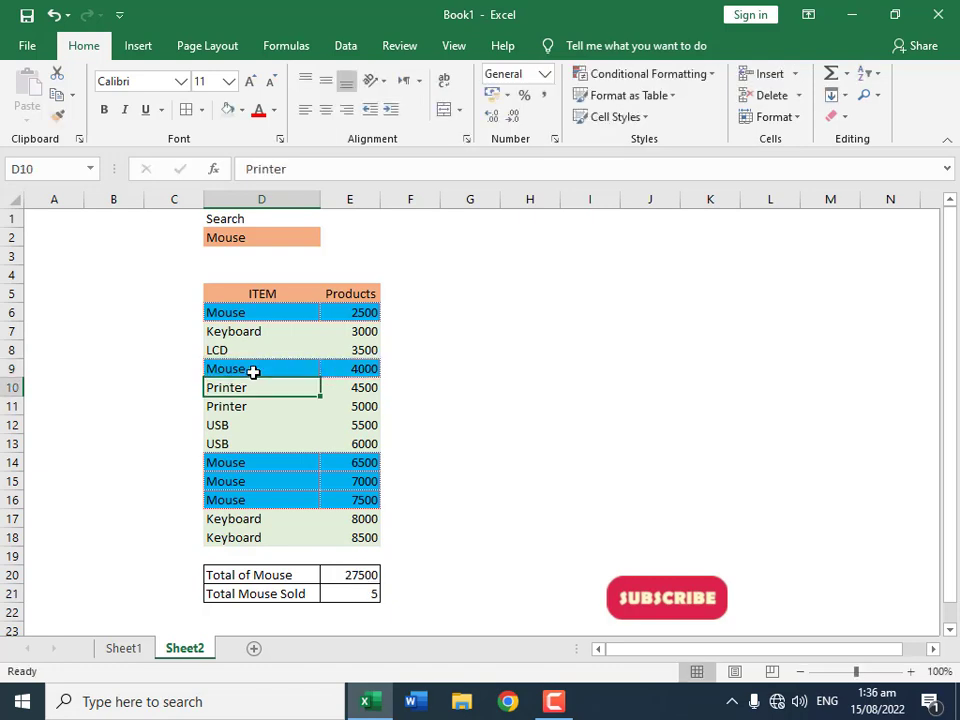
Step: Clear the item in cell D9 and enter Printer there instead
key(Down)
key(Down)
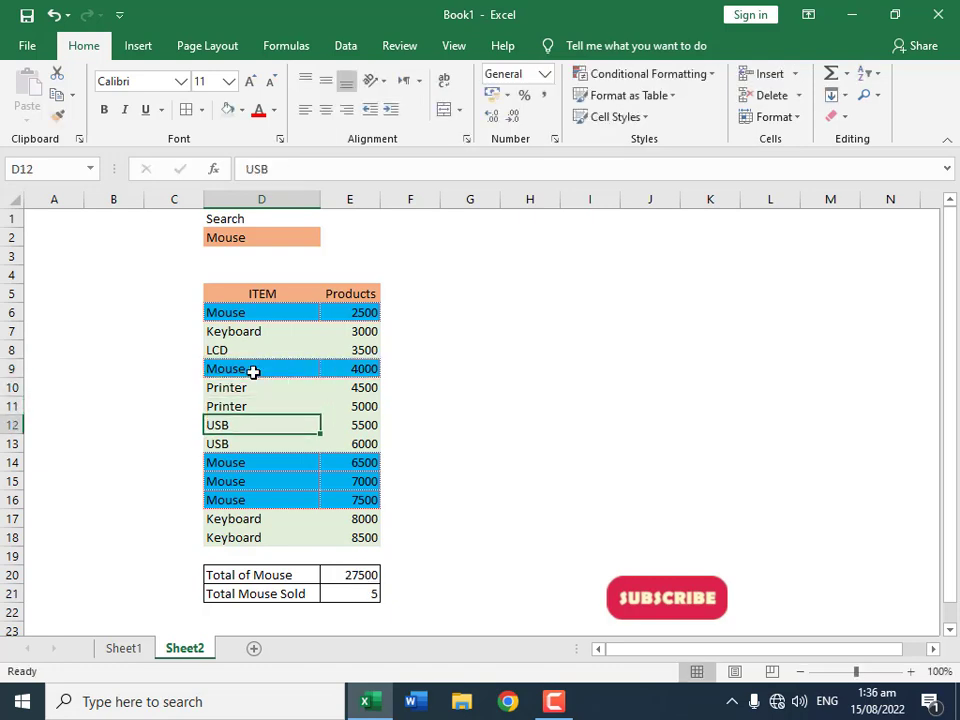
key(Up)
key(Up)
key(Up)
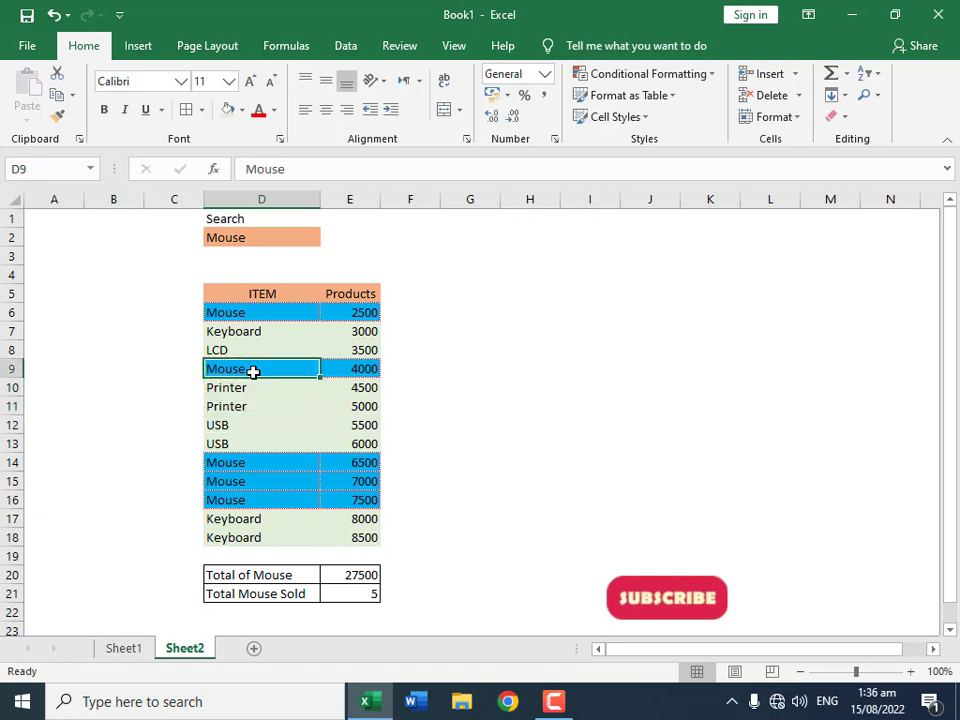
key(Delete)
key(Up)
key(Up)
key(Down)
key(Down)
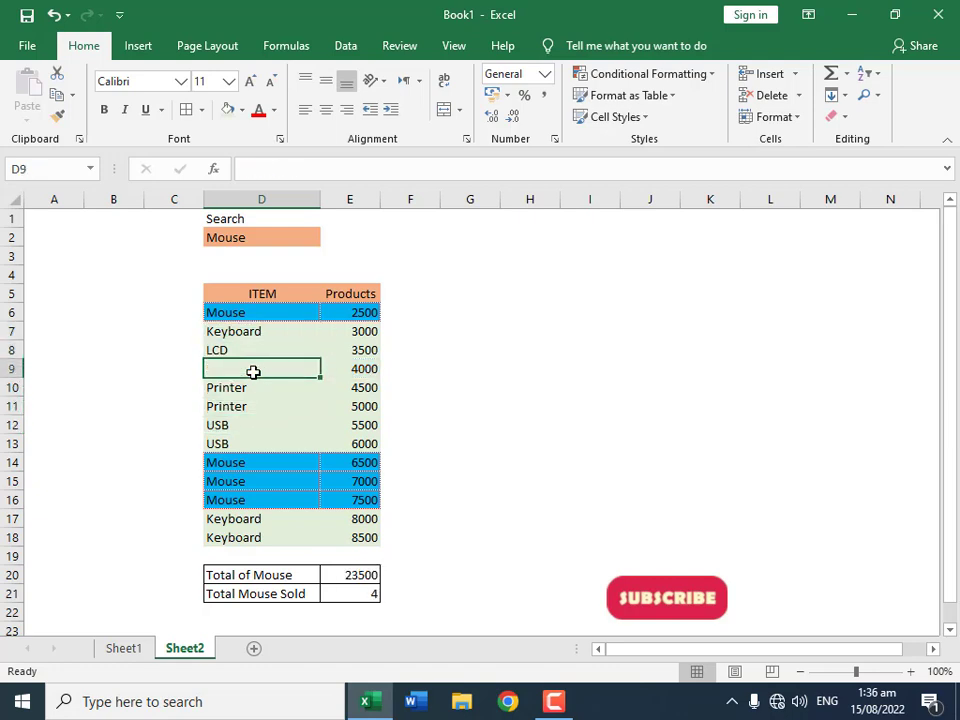
text(P)
key(Return)
Step: Replace the first item in the list, cell D6, with Printer
key(Up)
key(Up)
key(Up)
key(Up)
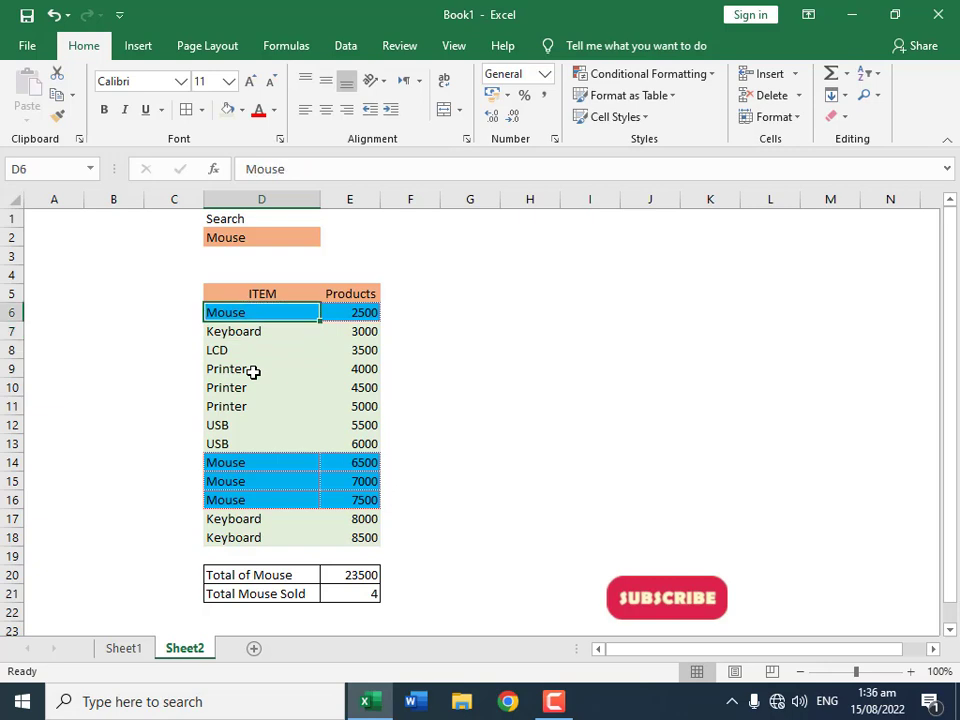
text(p)
key(Return)
Step: Replace the Mouse items in cells D14, D15 and D16 with Printer and check the results in E20:E21
key(Down)
key(Down)
key(Down)
key(Down)
key(Down)
key(Down)
key(Down)
key(Down)
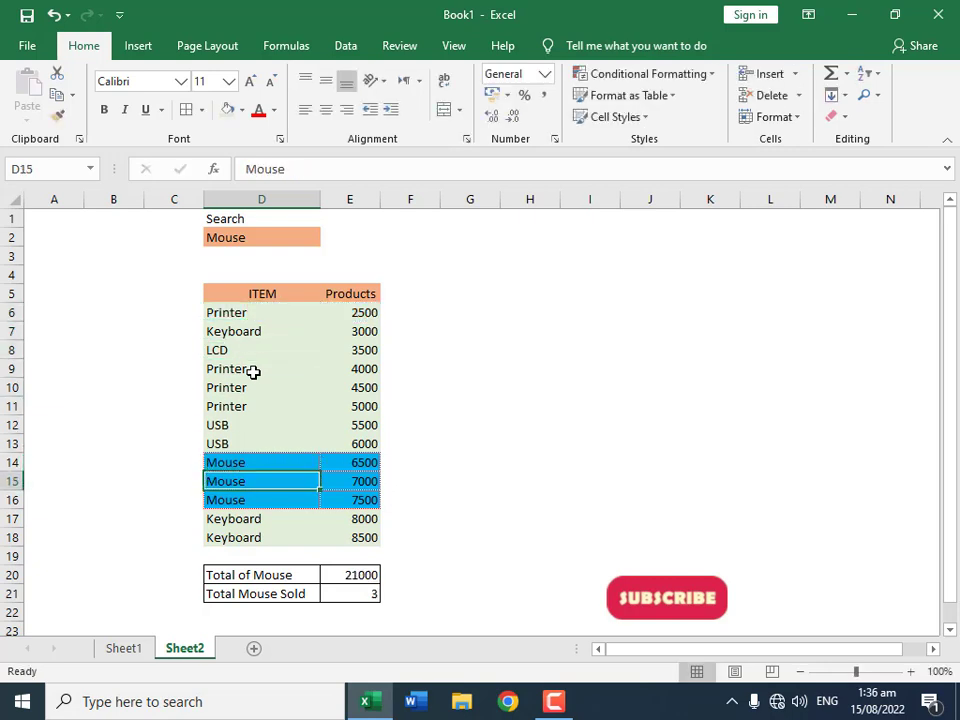
key(Up)
key(Up)
key(Down)
text(p)
key(Return)
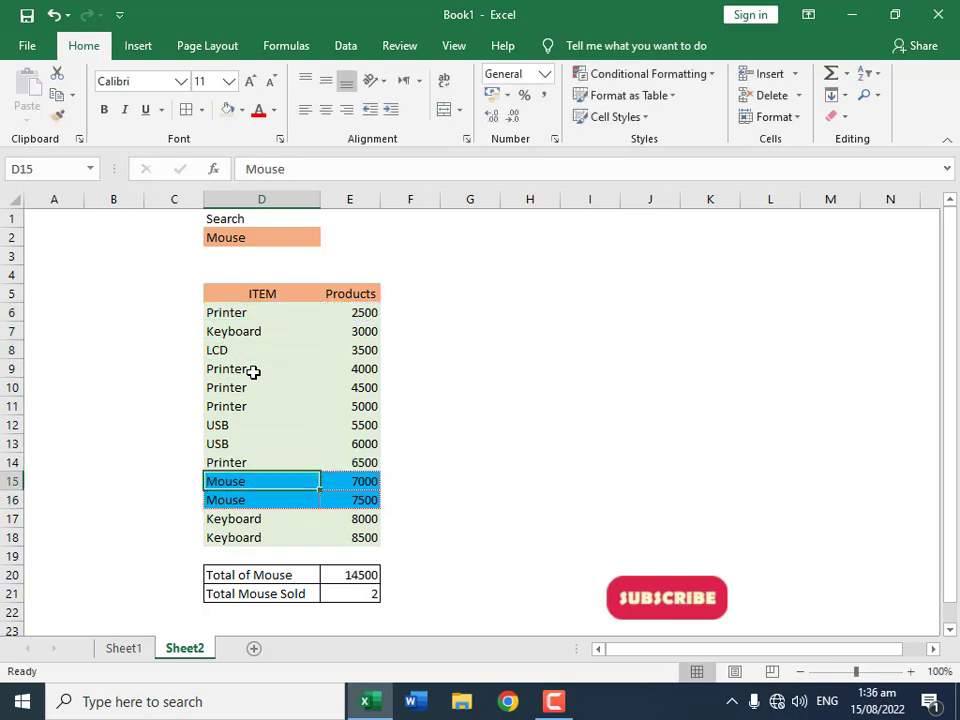
text(p)
key(Return)
text(p)
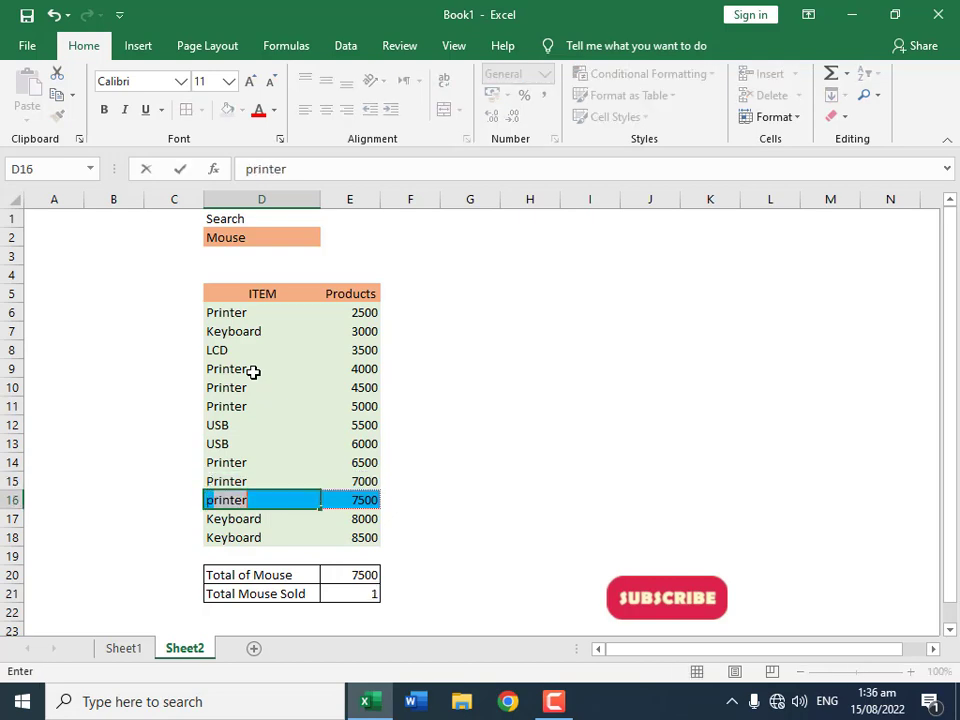
key(Return)
drag(358, 576, 358, 592)
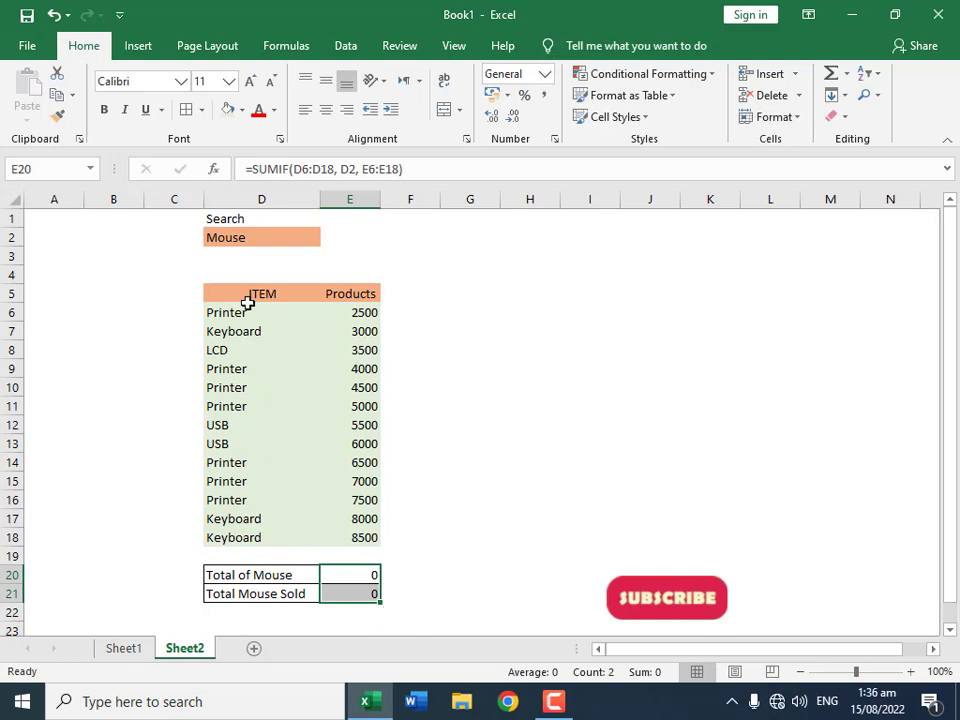
Step: Enter Mouse as the item in cells D10 and D14 to test the search results again
click(238, 239)
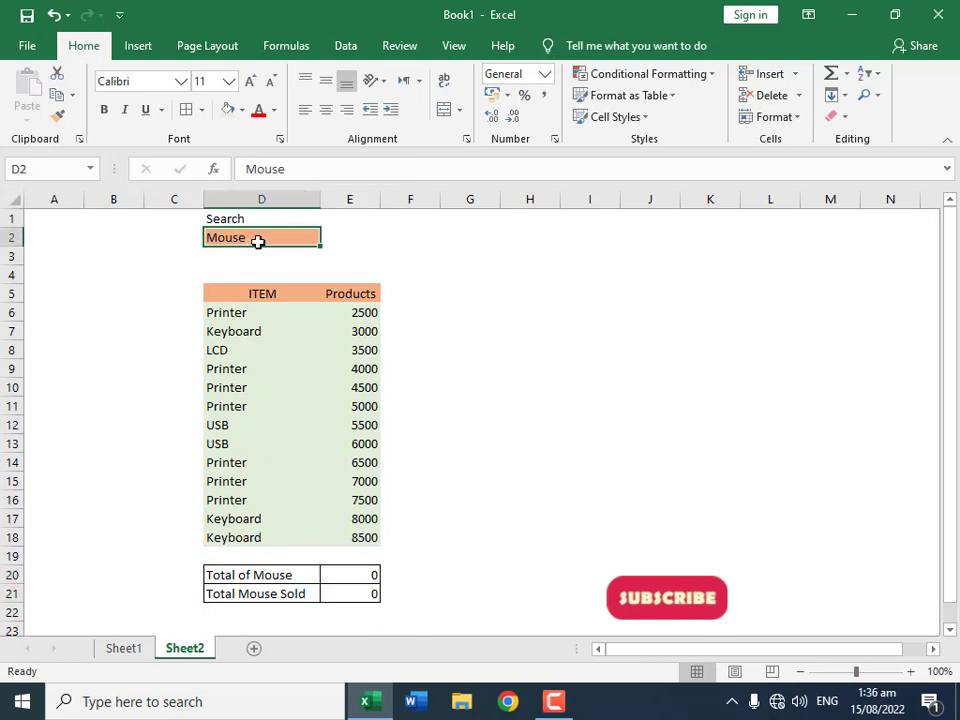
click(260, 393)
text(Mous)
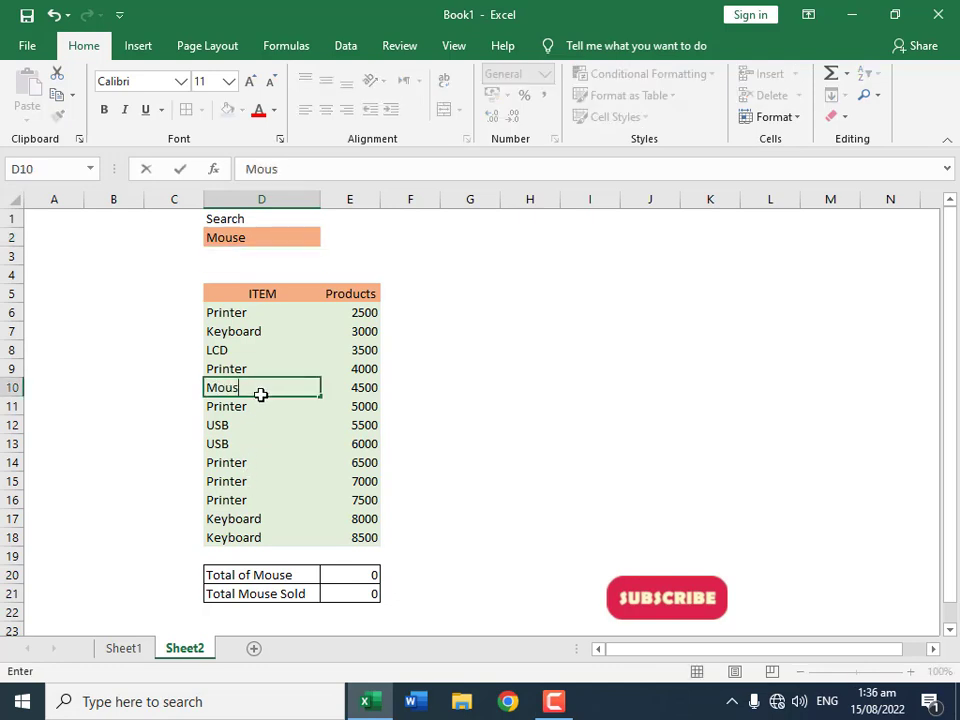
text(e)
key(Return)
click(242, 454)
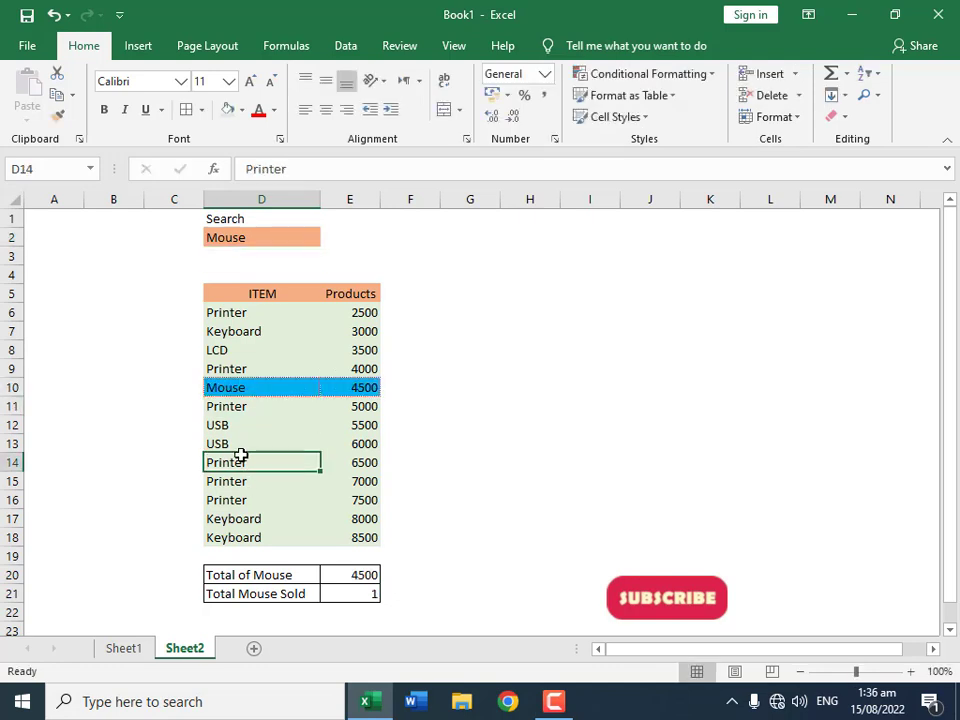
text(Mouse)
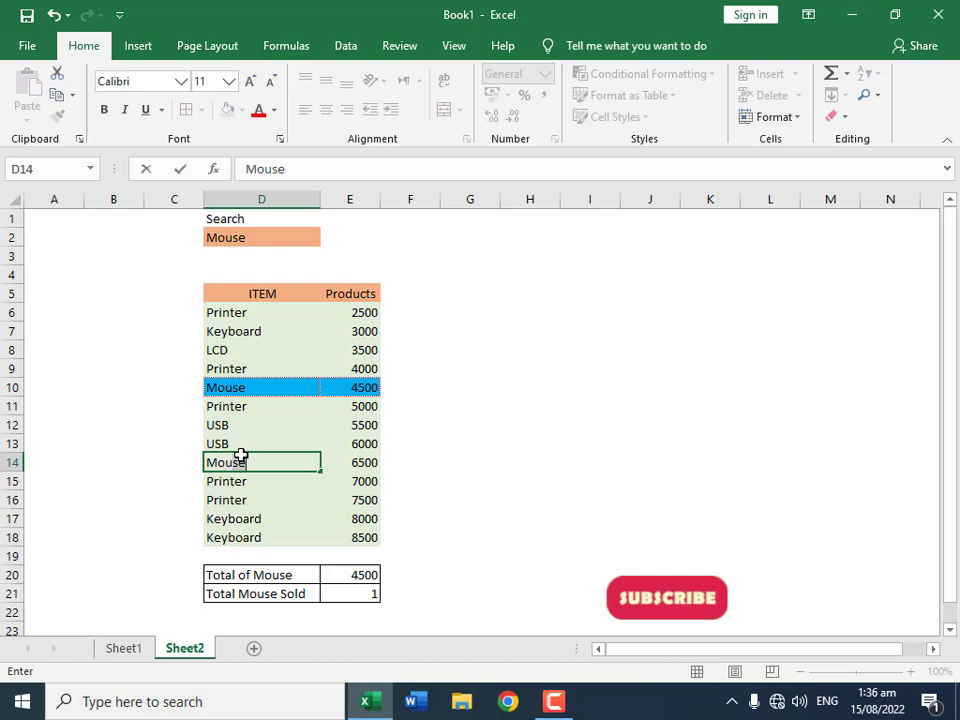
key(Return)
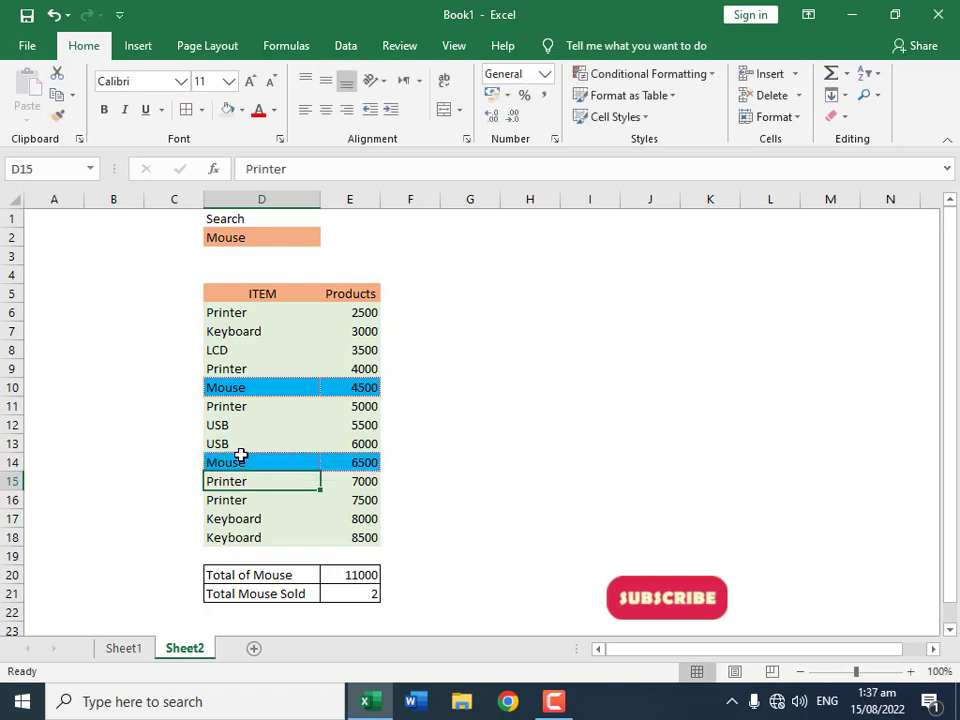
Step: Use Advanced Filter on the item list D5:D18, including its header, to copy unique records only to cell H6
click(244, 313)
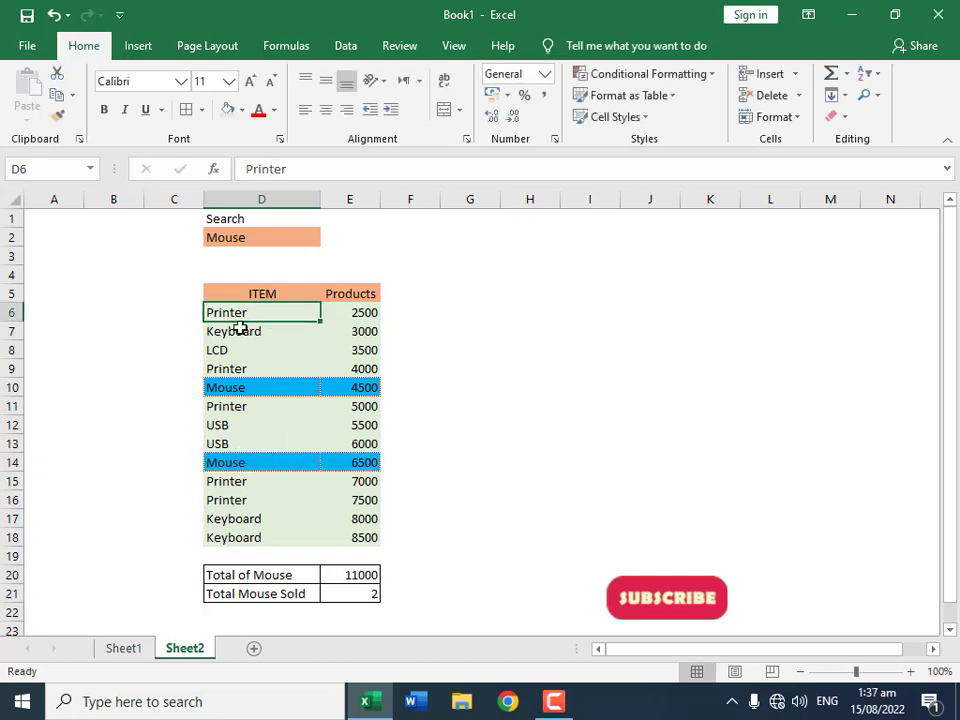
drag(240, 328, 249, 534)
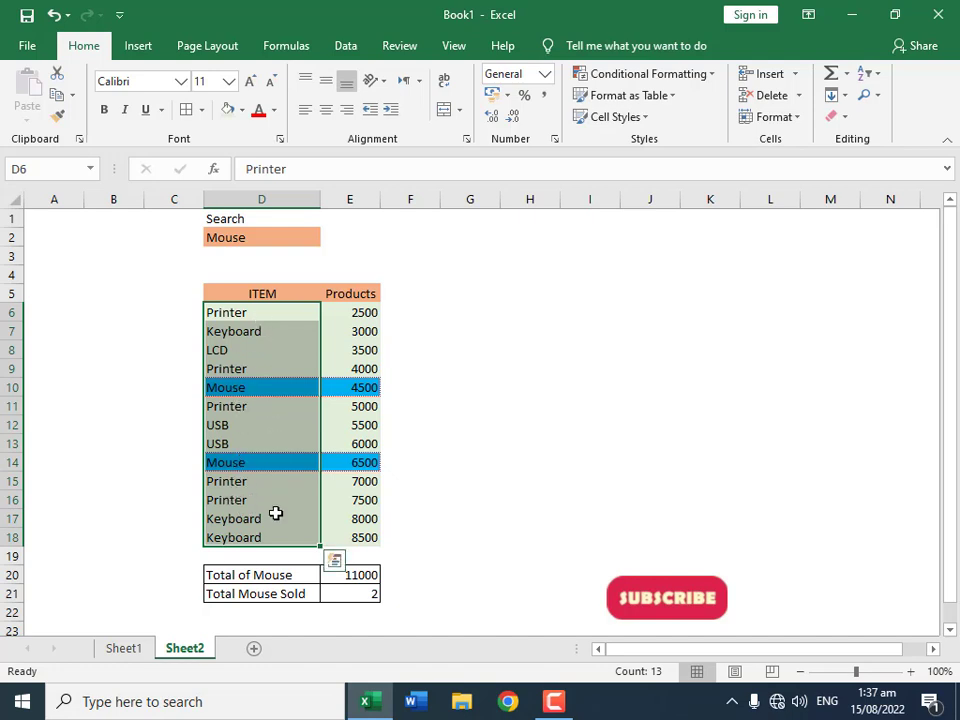
click(344, 46)
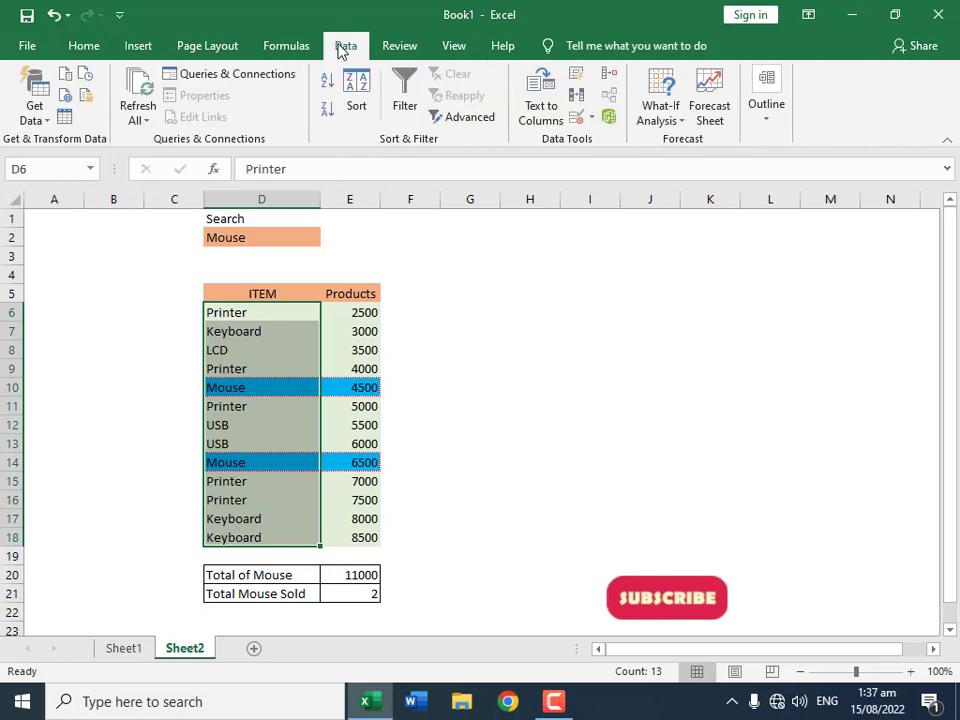
click(468, 118)
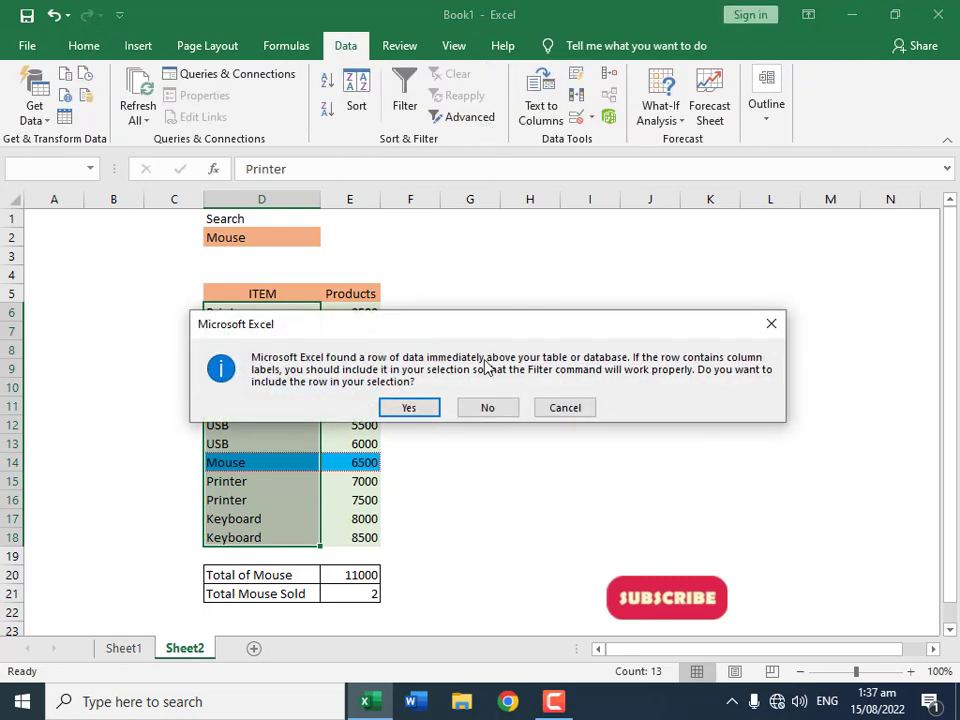
click(424, 407)
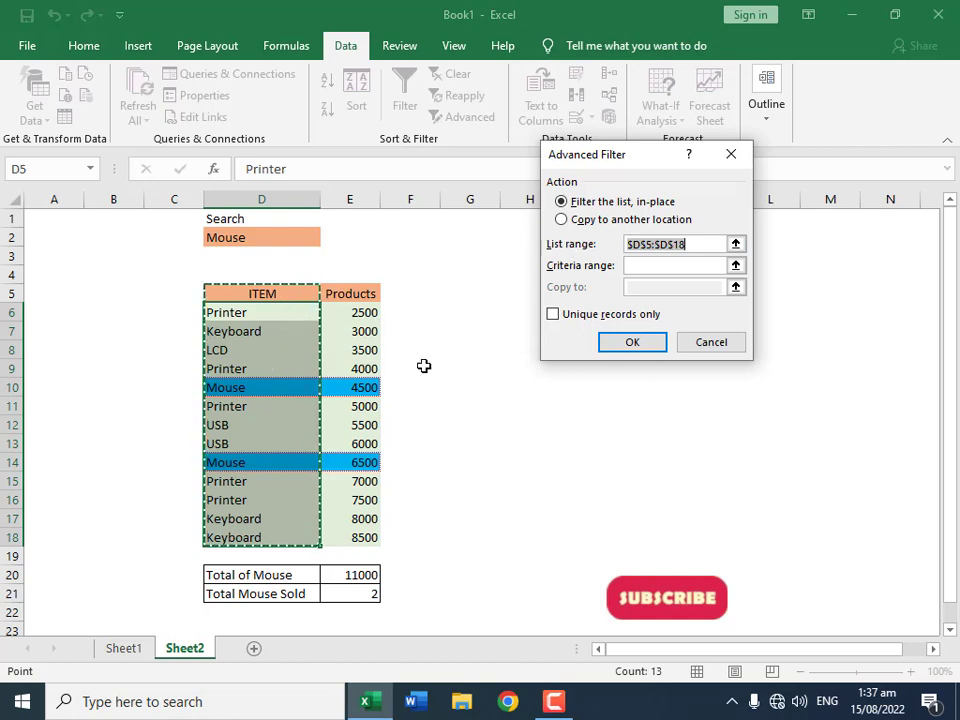
click(553, 316)
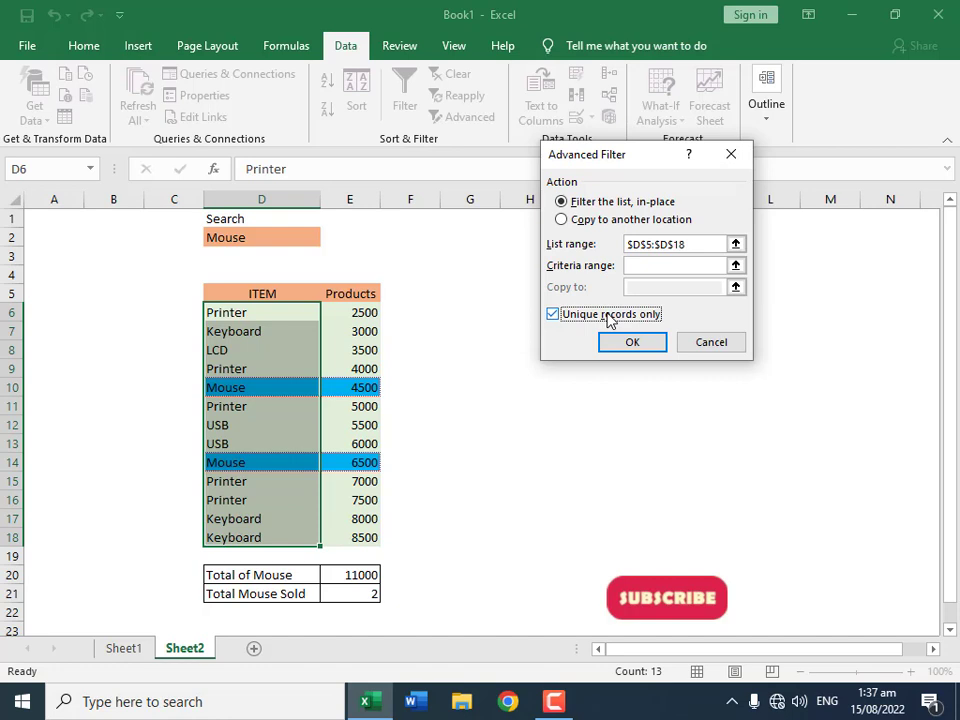
click(632, 222)
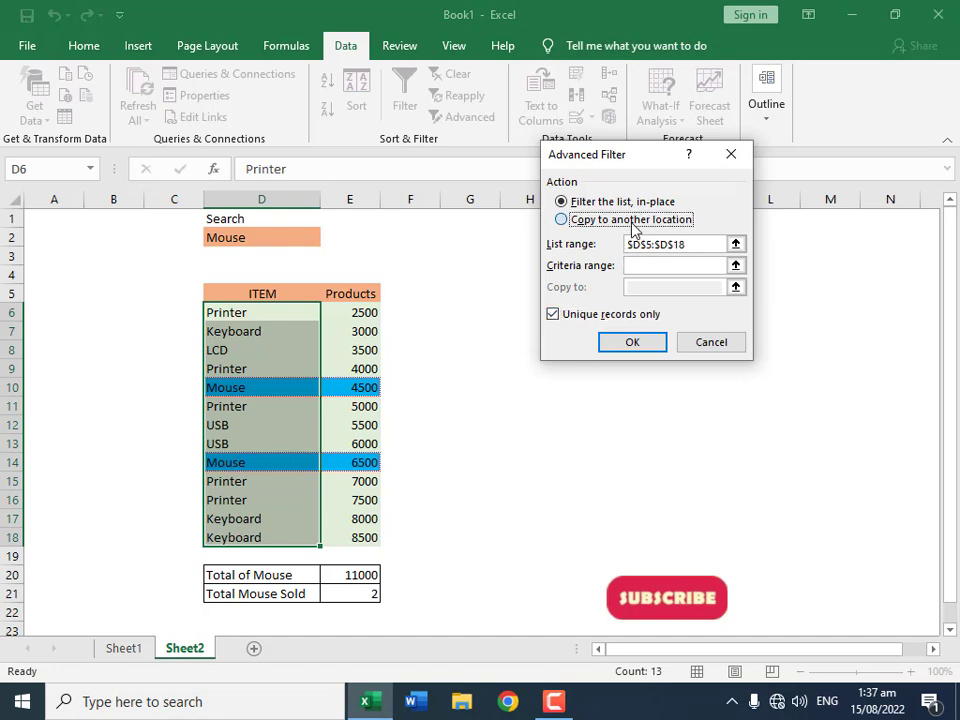
click(651, 286)
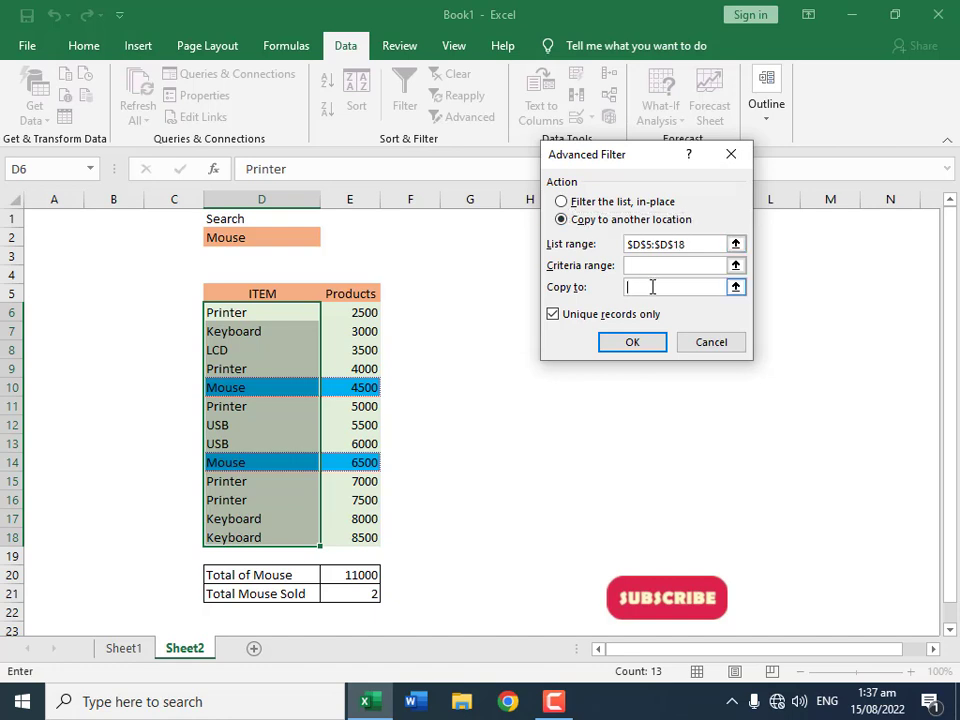
click(517, 304)
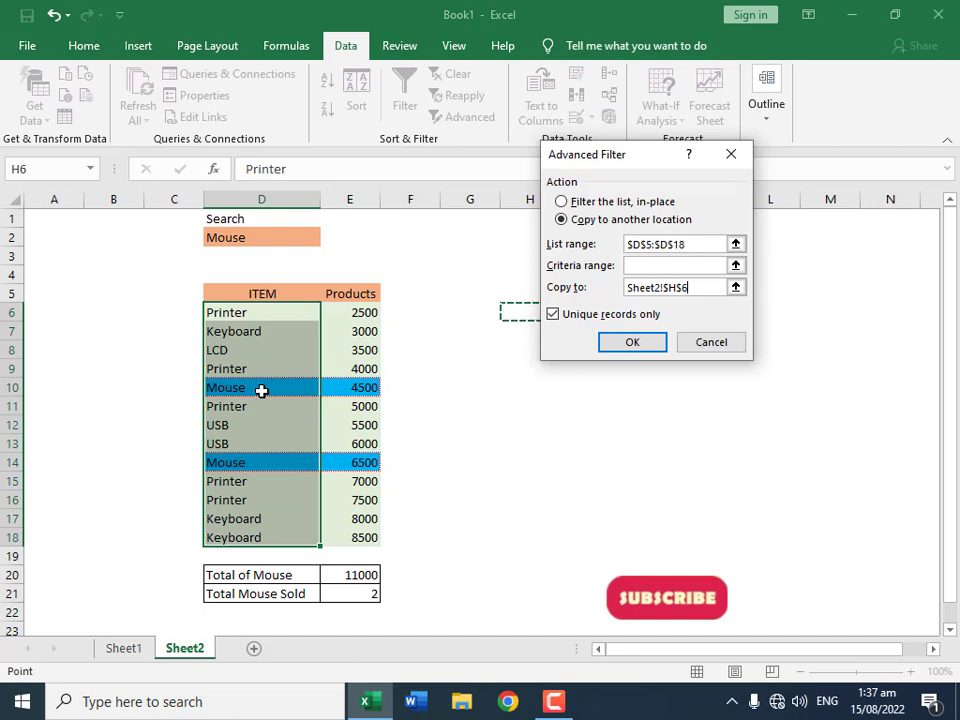
click(647, 347)
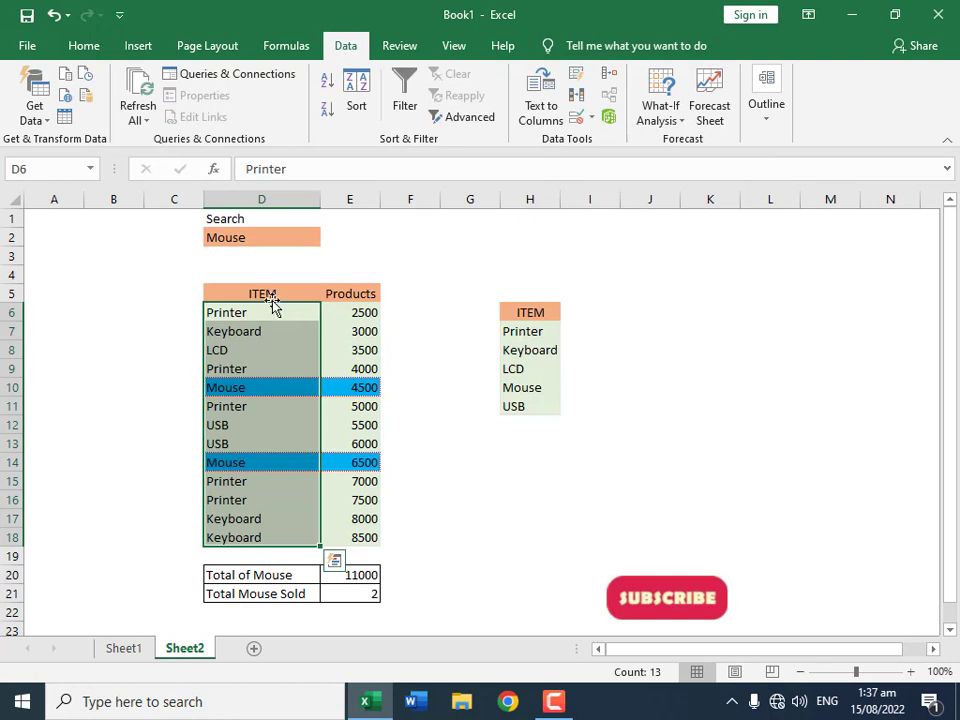
Step: Move the extracted unique item list up one row to start at H5 and widen column H slightly
drag(543, 312, 542, 405)
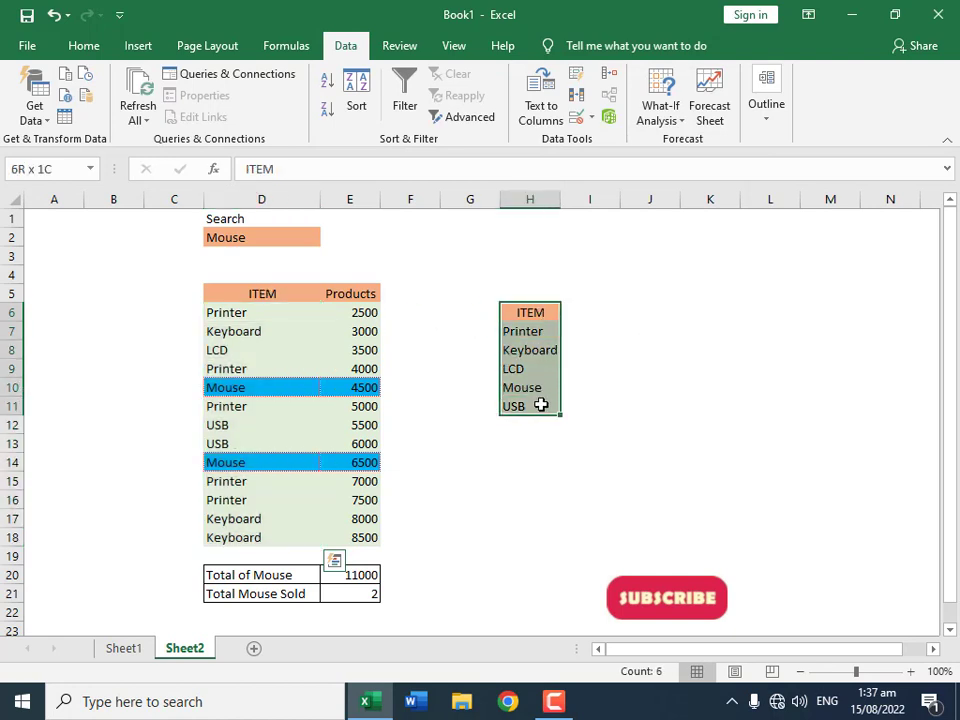
drag(537, 305, 544, 298)
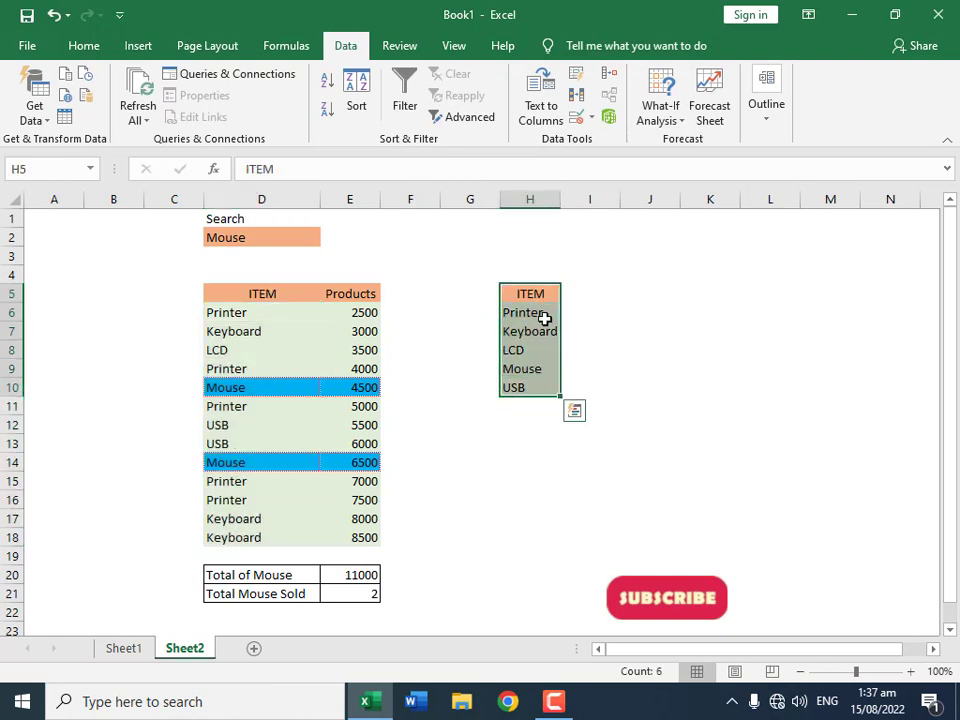
click(530, 313)
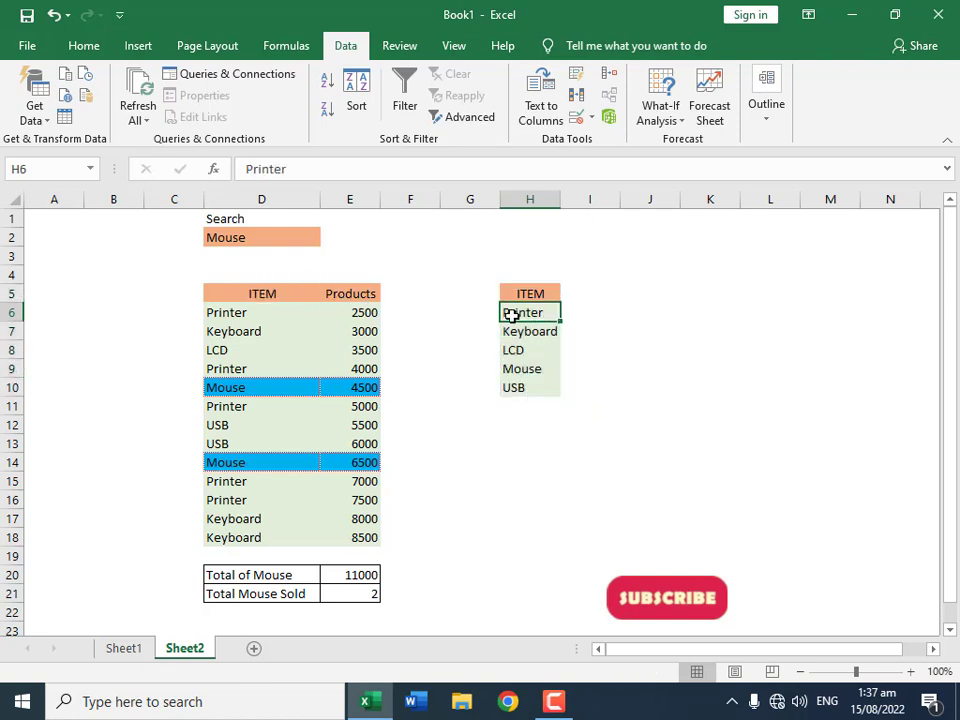
drag(563, 202, 585, 205)
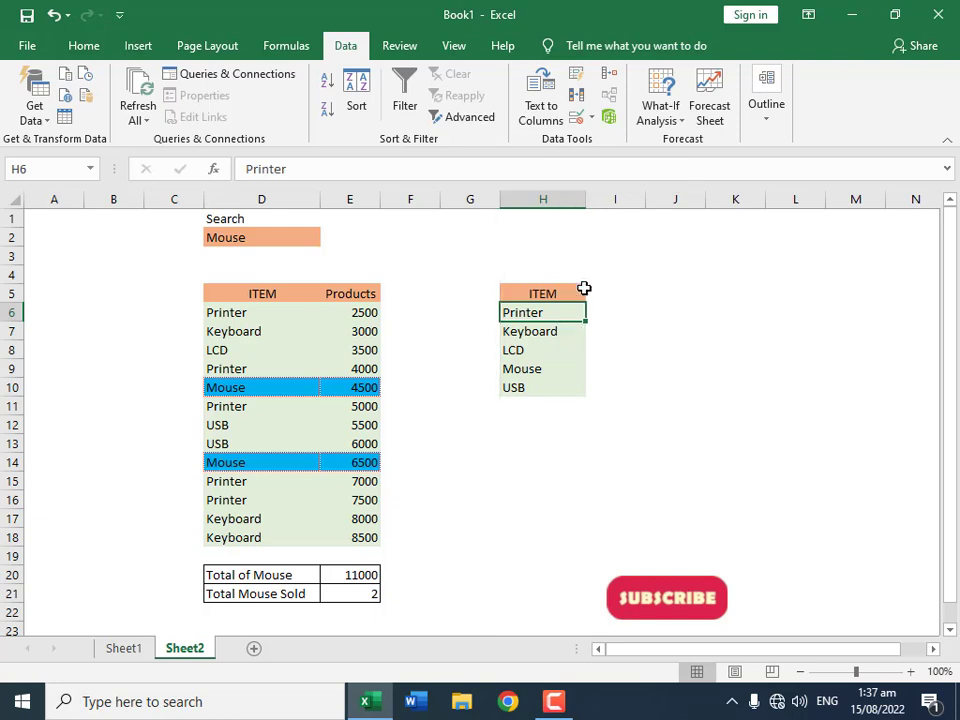
Step: Add a data validation list to search cell D2 with the source =$H$6:$H$10
click(257, 236)
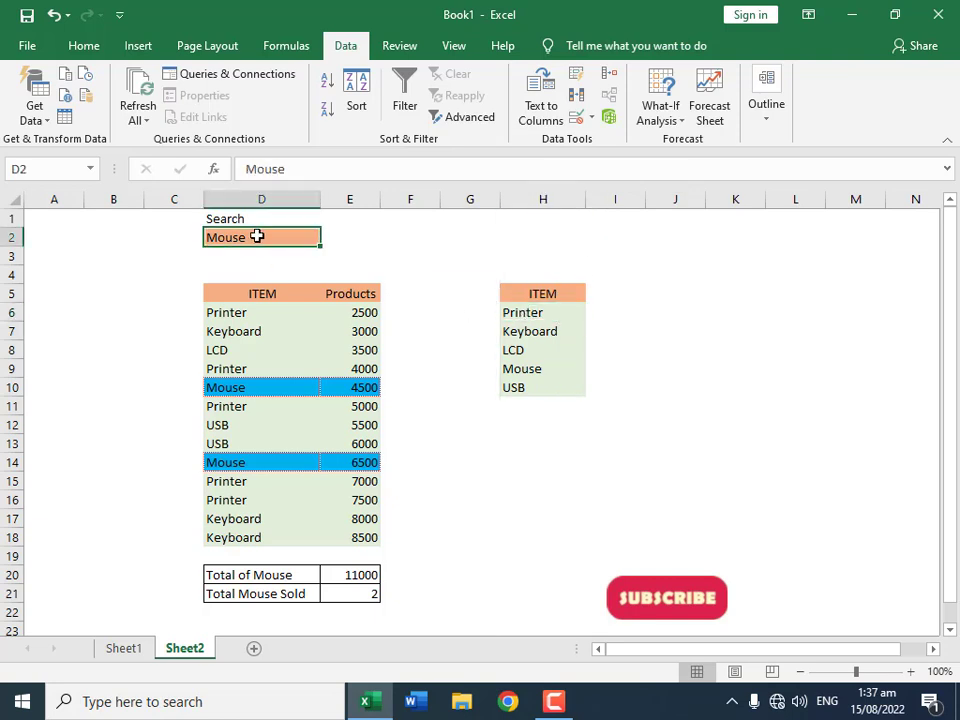
click(585, 118)
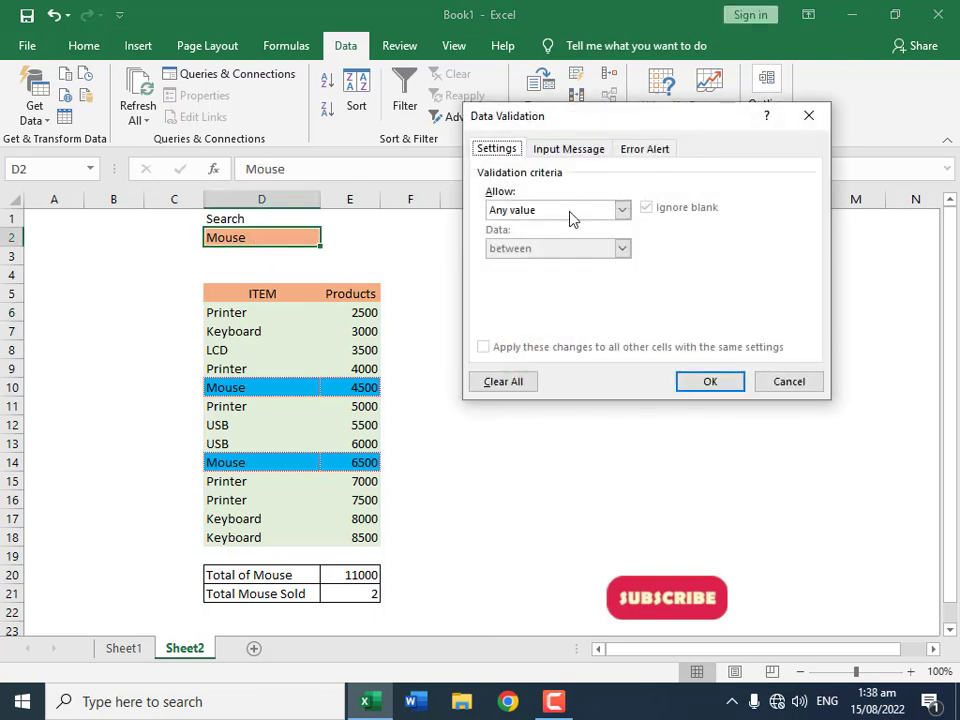
click(531, 211)
click(529, 264)
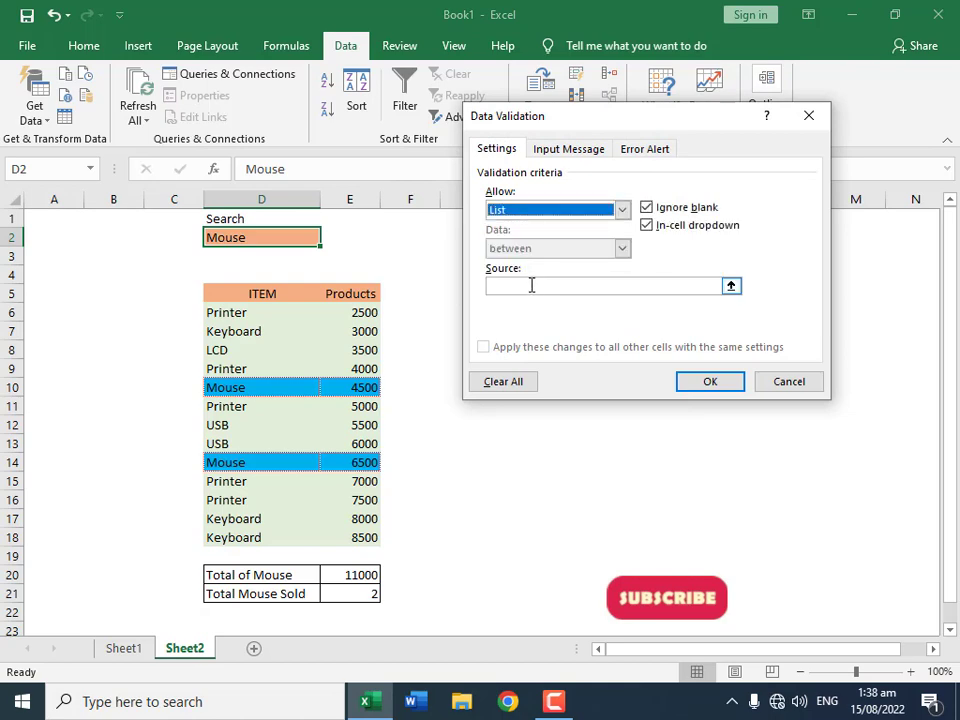
click(540, 285)
drag(598, 127, 758, 152)
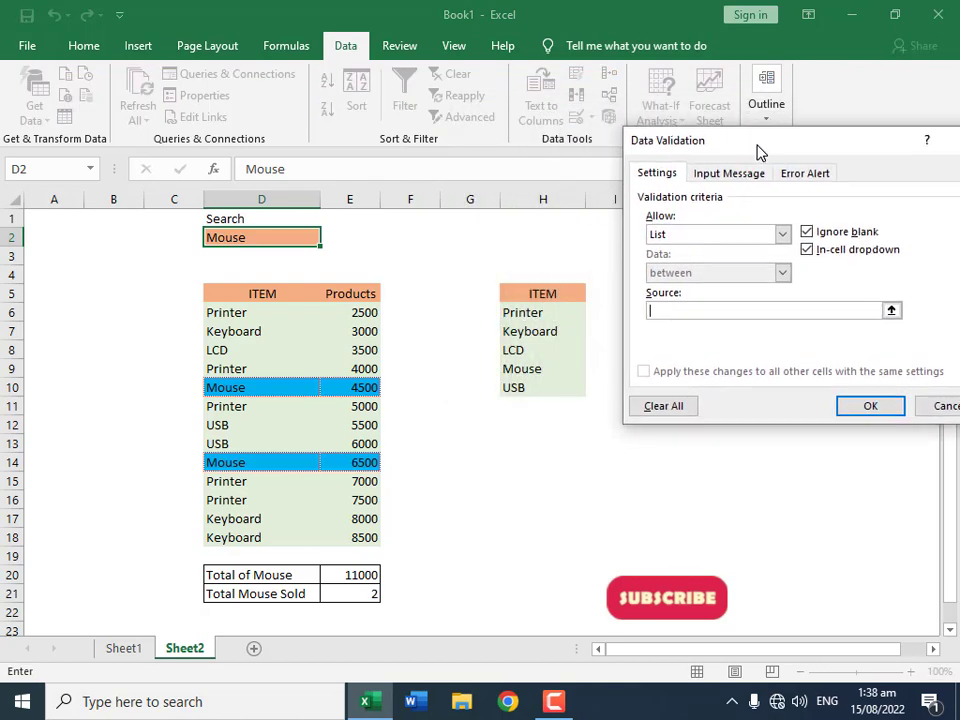
click(533, 314)
drag(533, 314, 534, 384)
click(890, 407)
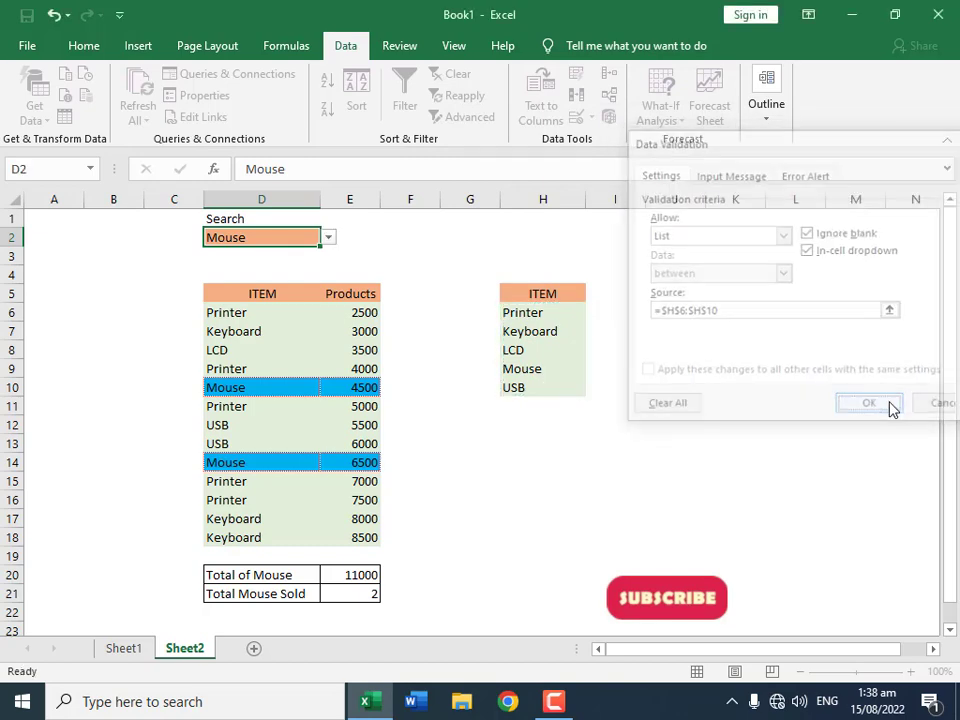
Step: Test the search cell D2 dropdown by choosing Keyboard and LCD, finishing with Keyboard selected
click(328, 237)
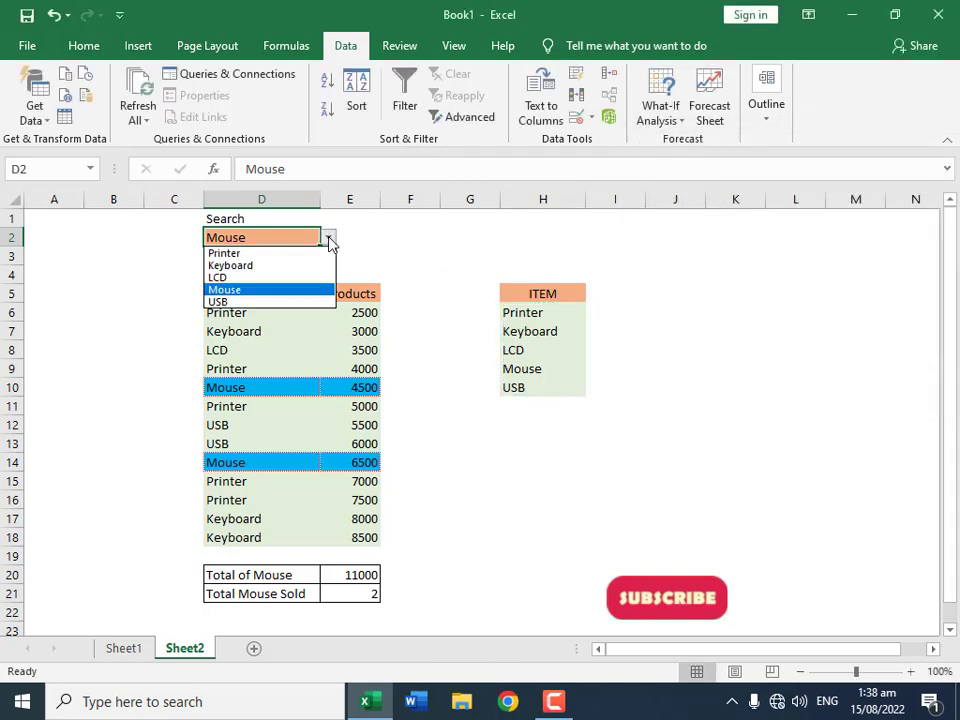
click(278, 266)
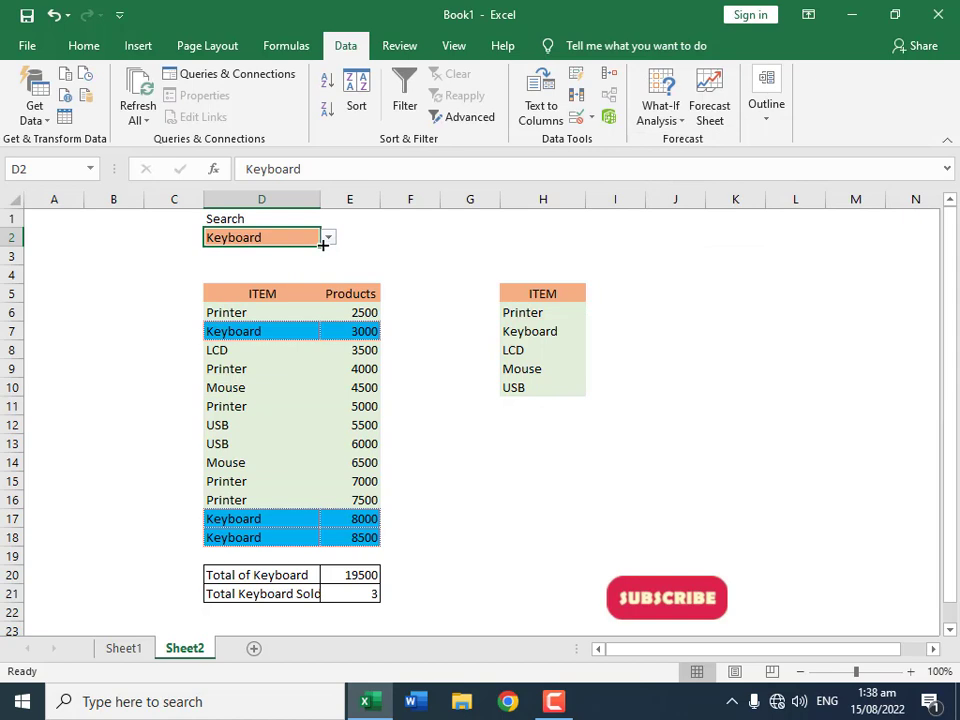
click(328, 237)
click(271, 278)
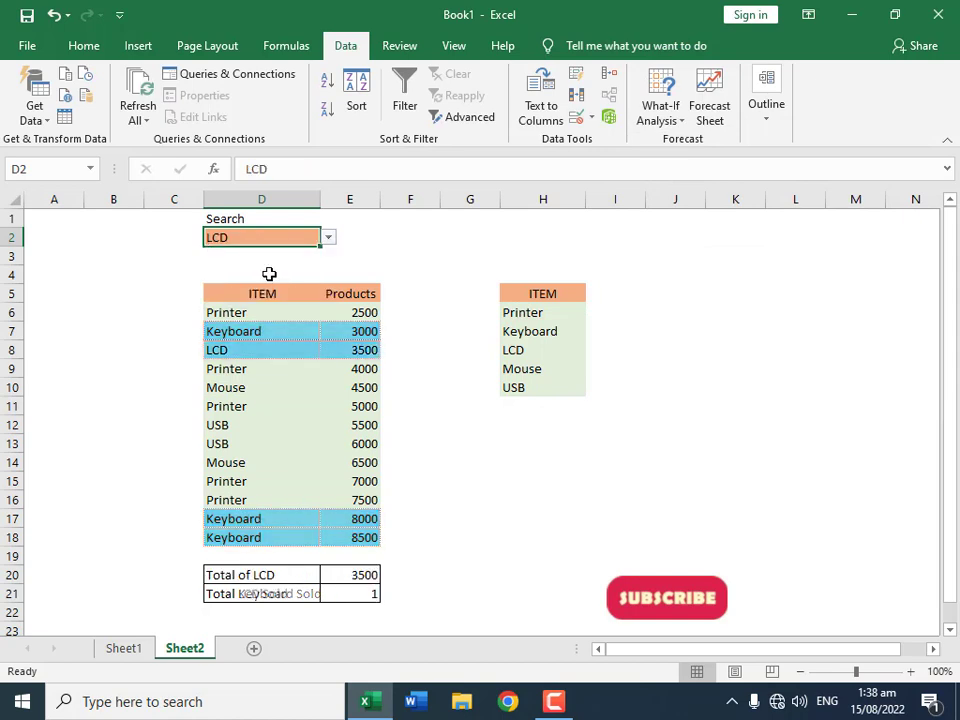
click(328, 237)
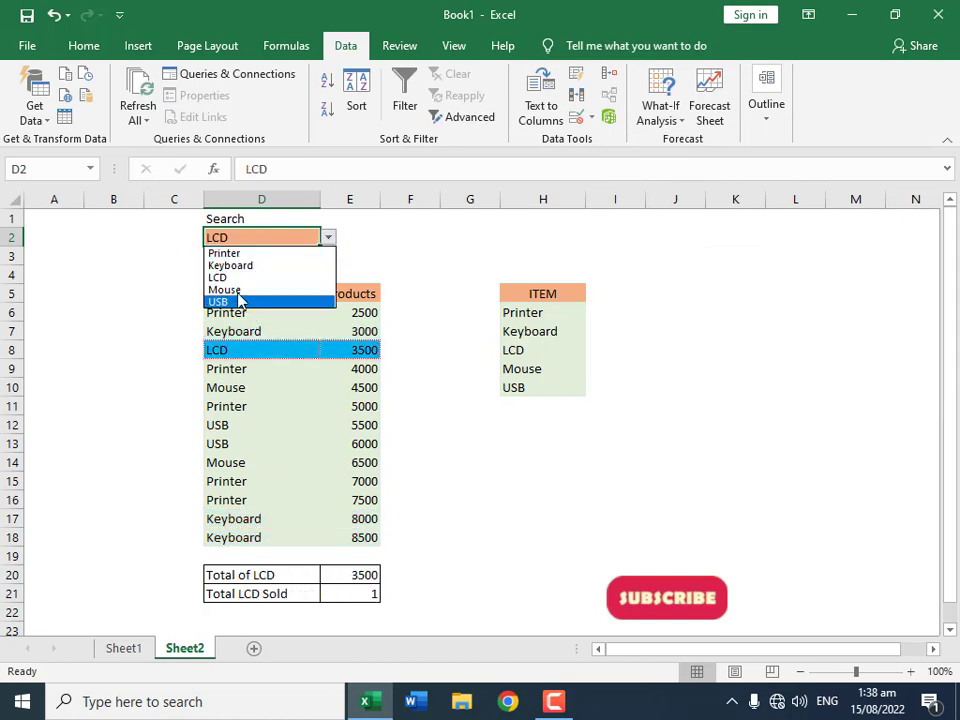
click(240, 267)
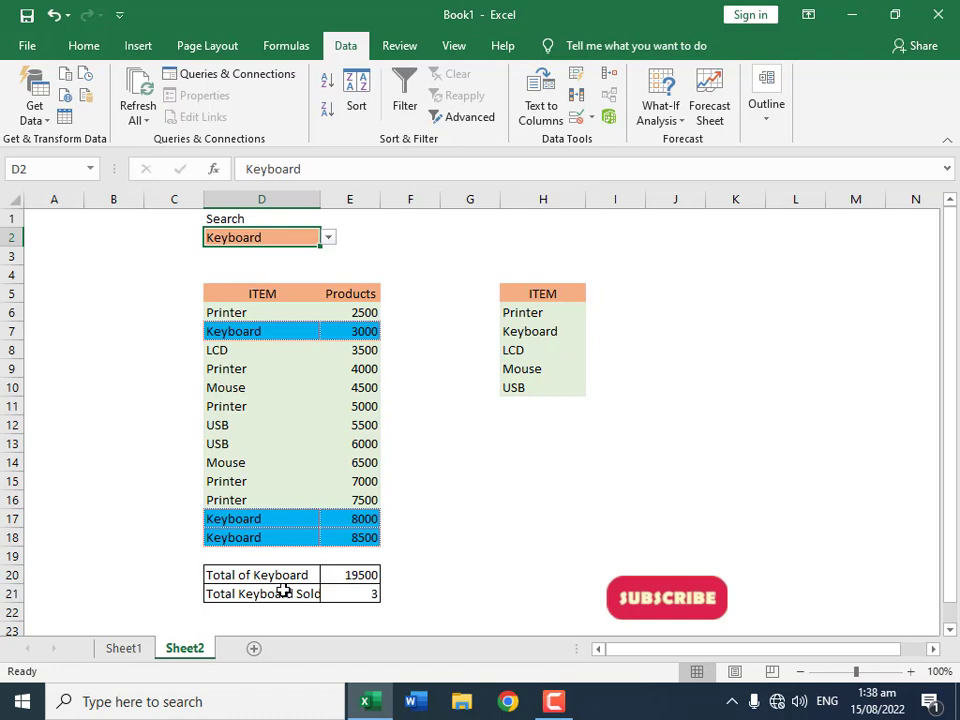
Step: Widen column D so the total labels in D20:D21 fit fully inside their cells
drag(281, 577, 333, 594)
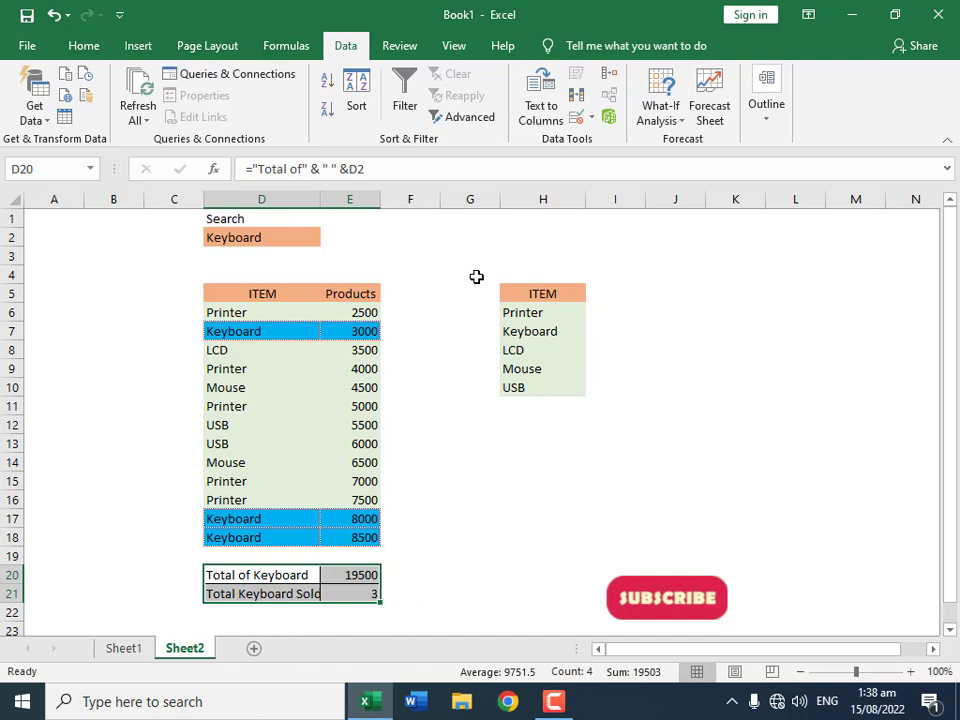
drag(320, 200, 340, 203)
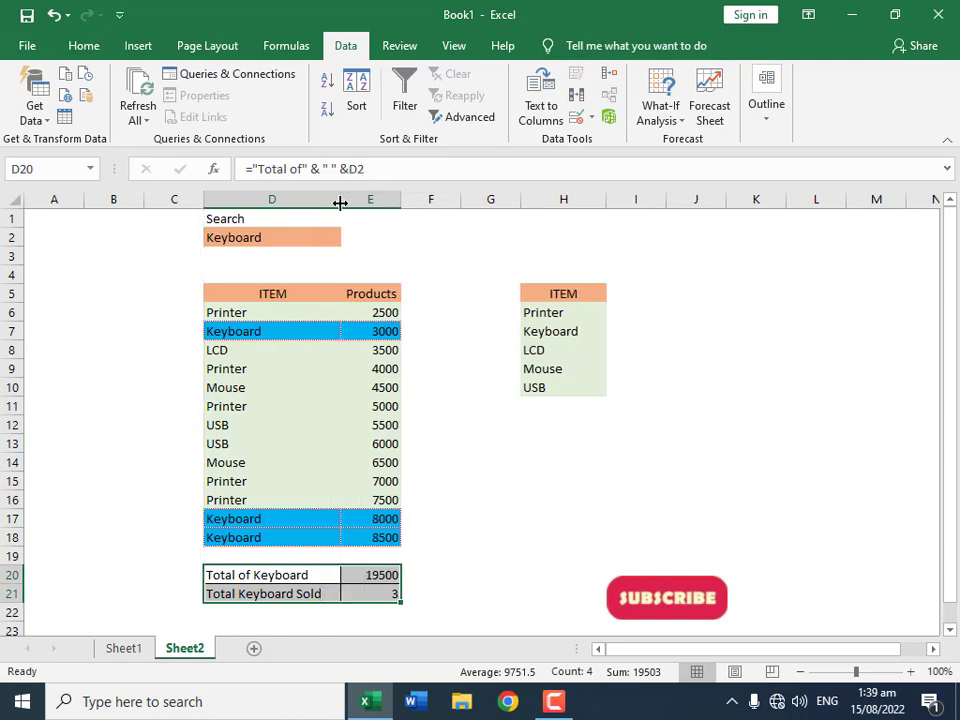
click(365, 392)
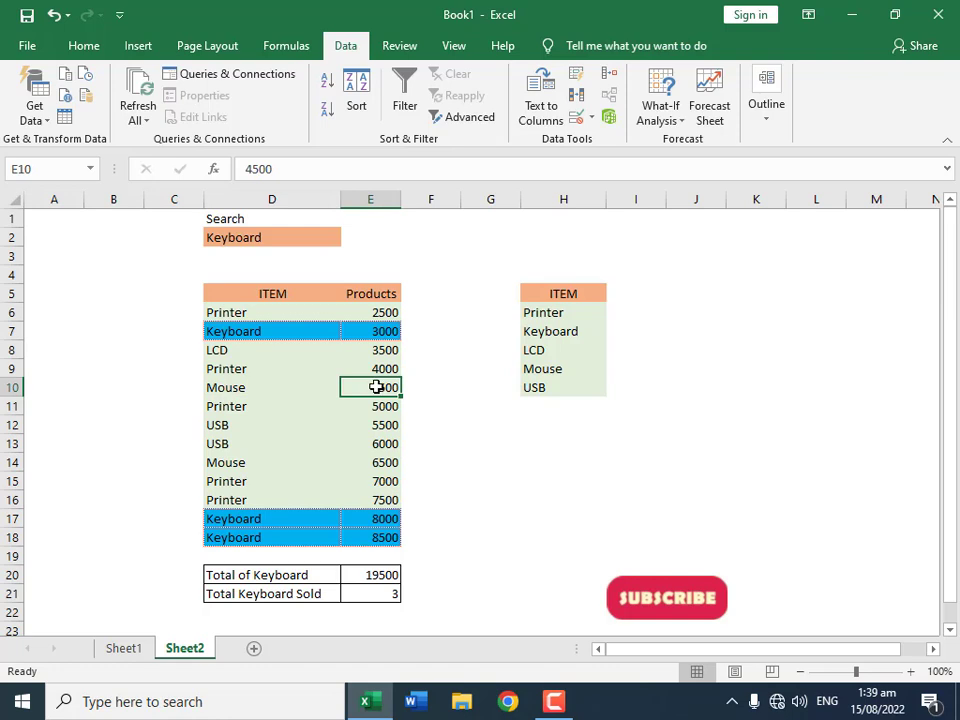
click(517, 441)
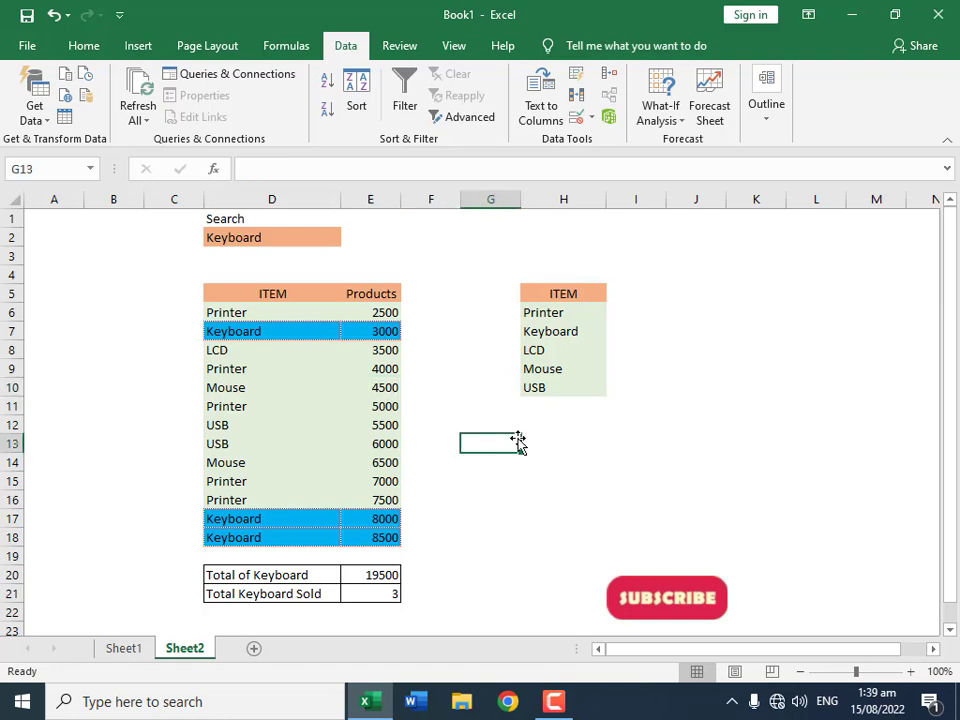